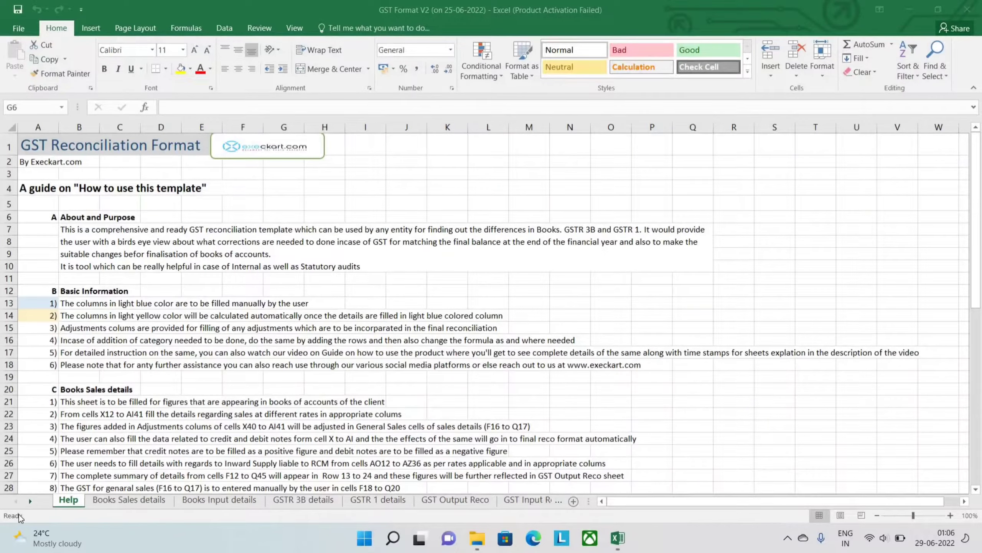
# - Look through the workbook's sheets in order, from Books Sales details to Summary of changes to be done
pyautogui.click(97, 499)
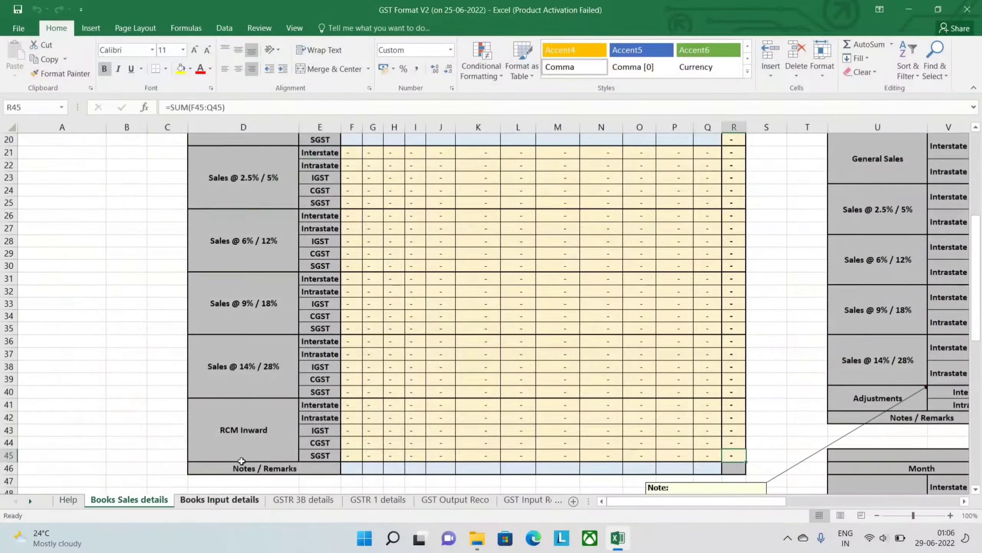
pyautogui.click(226, 503)
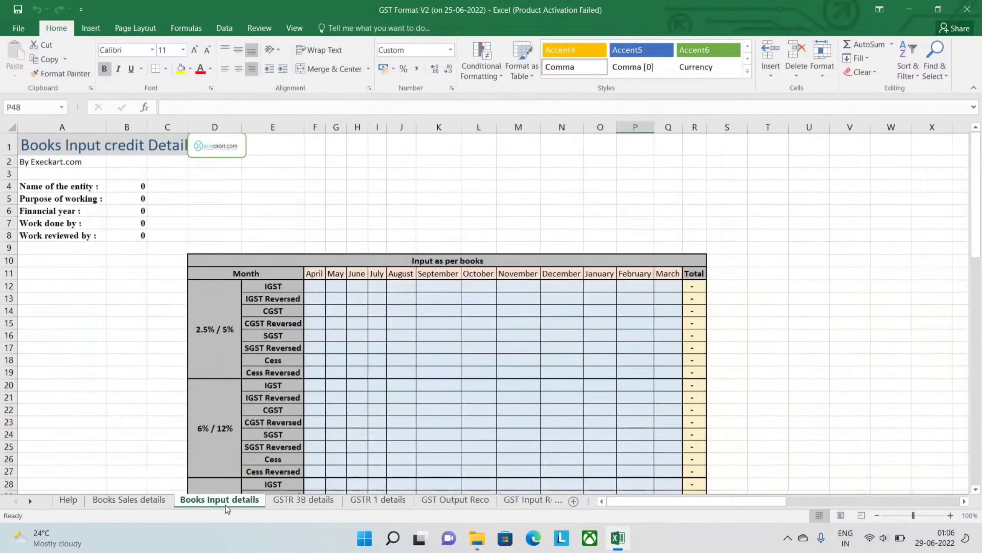
pyautogui.click(296, 501)
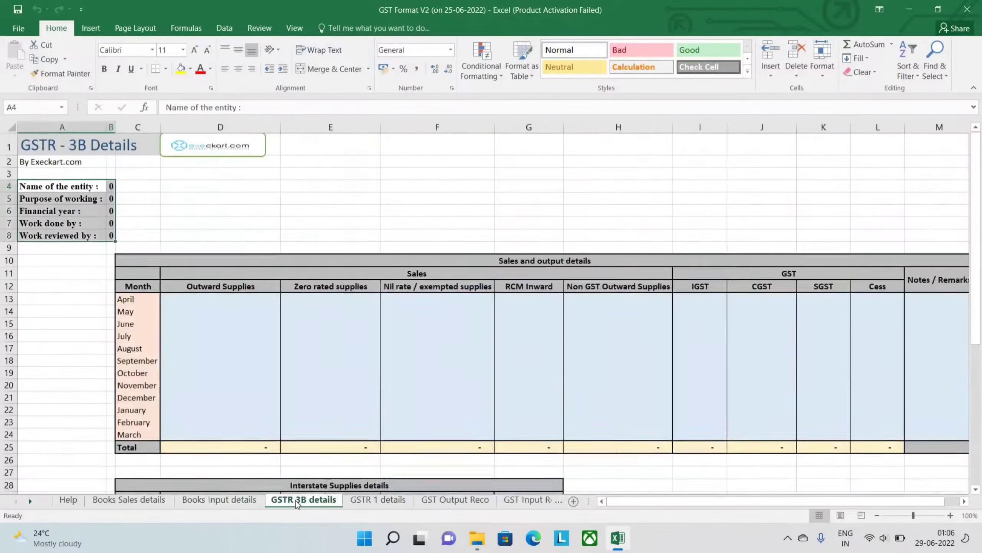
pyautogui.click(364, 503)
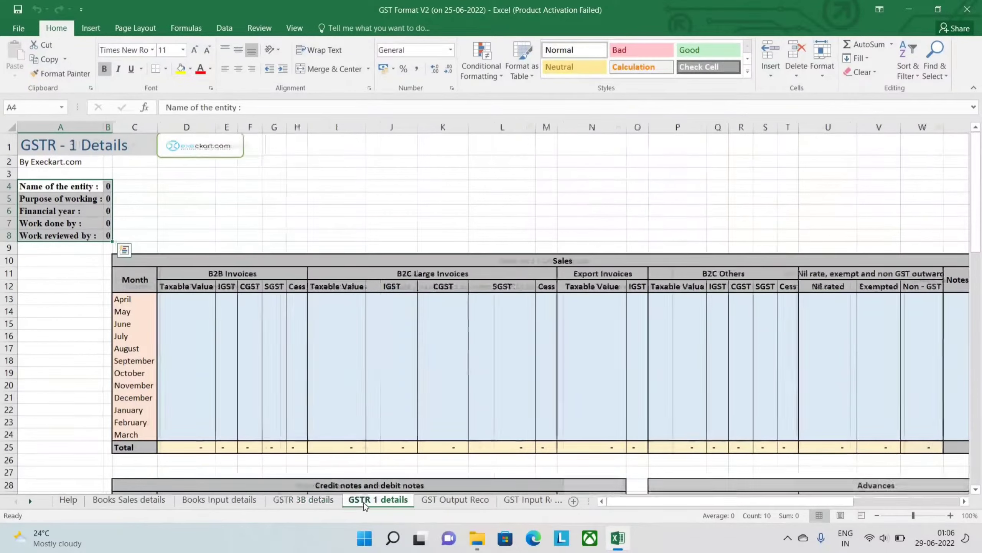
pyautogui.click(428, 506)
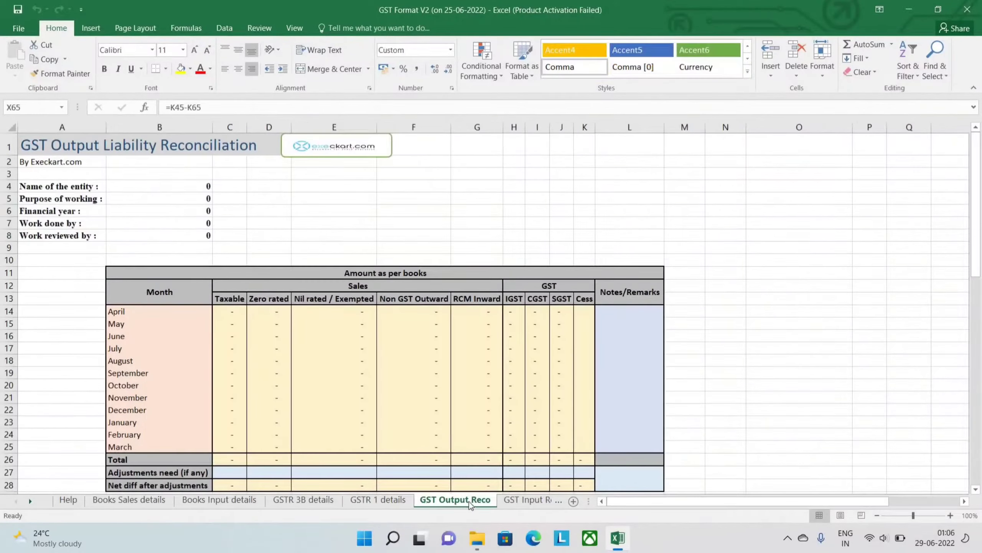
pyautogui.click(503, 501)
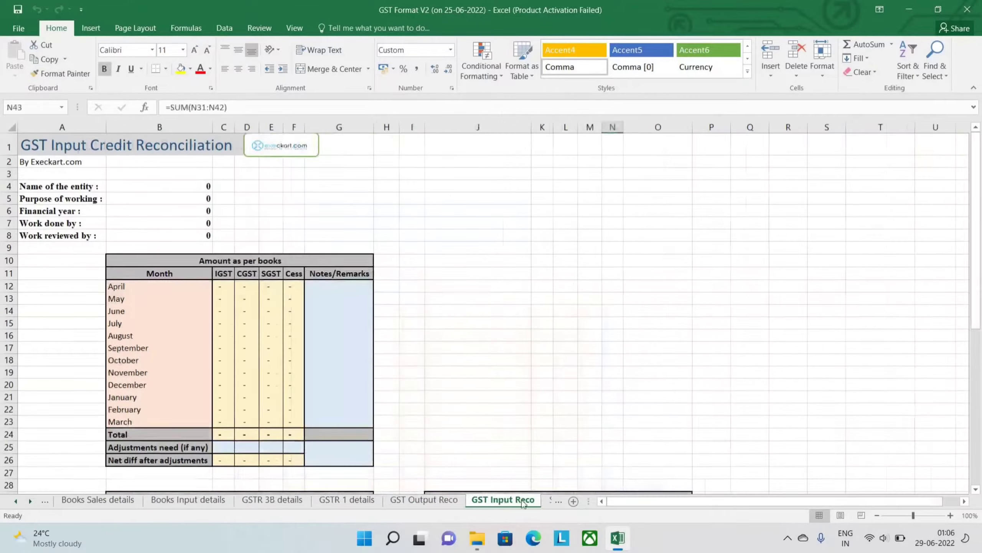
pyautogui.click(548, 501)
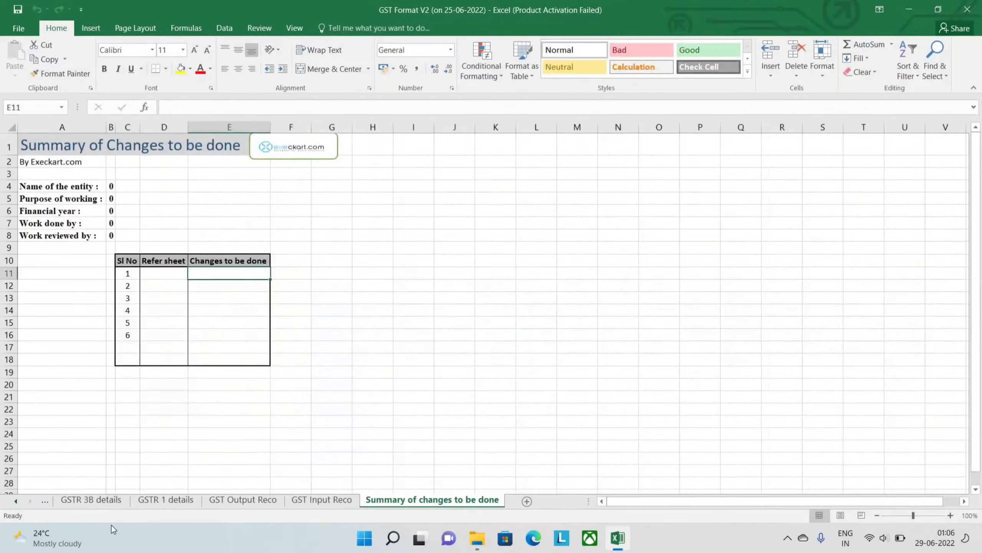
# - Read the Help sheet's guide, including the Basic Information entries on light blue and light yellow columns
pyautogui.click(16, 500)
pyautogui.click(15, 500)
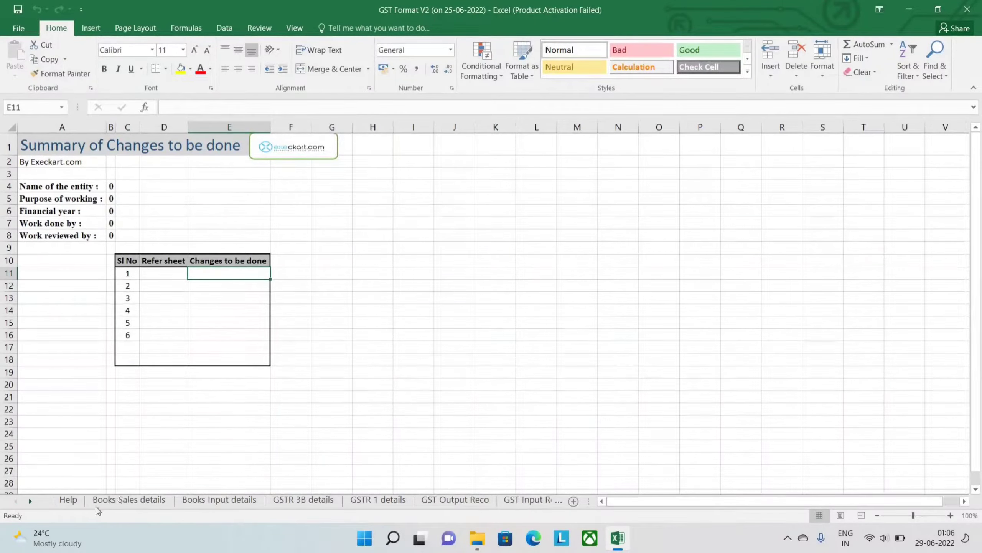
pyautogui.click(76, 506)
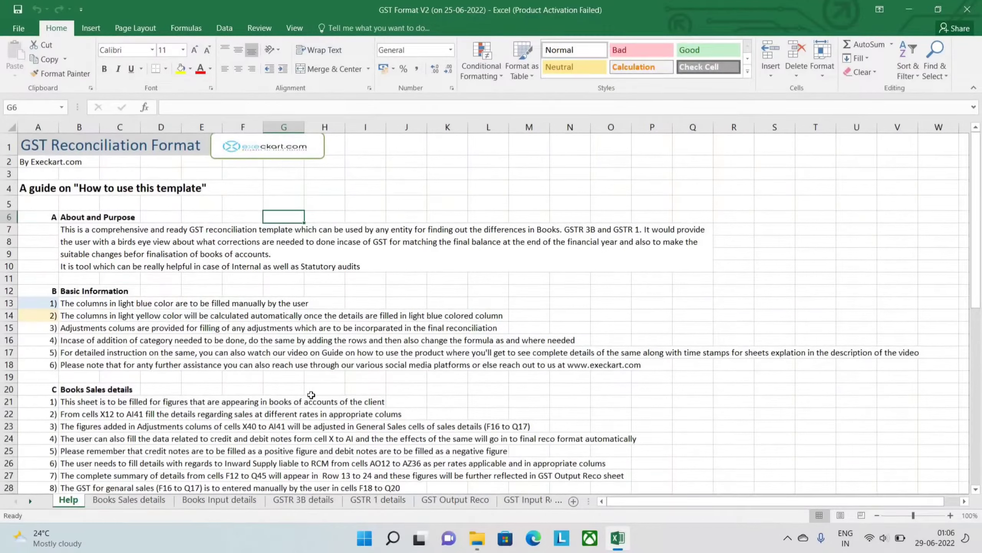
pyautogui.scroll(-3, 311, 395)
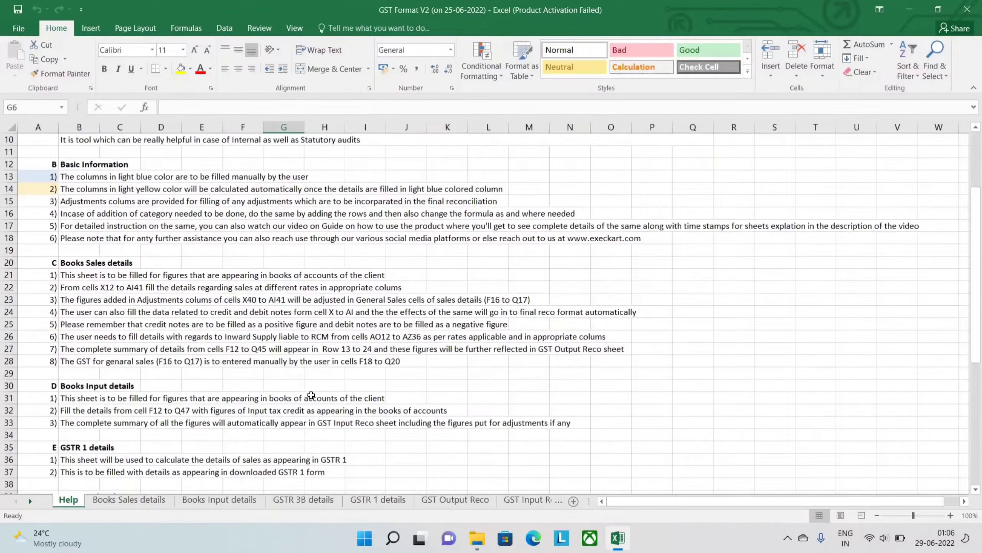
pyautogui.scroll(-5, 311, 395)
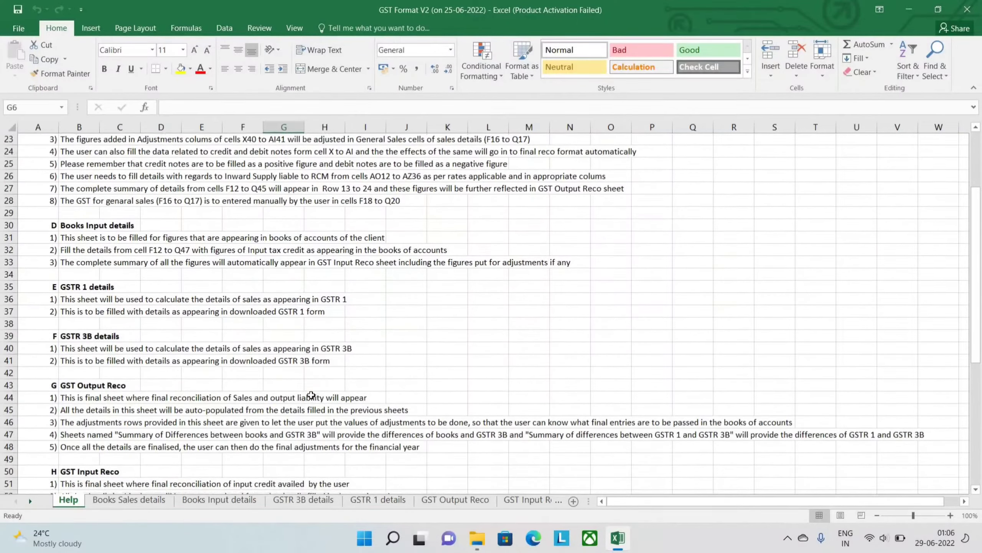
pyautogui.scroll(8, 312, 394)
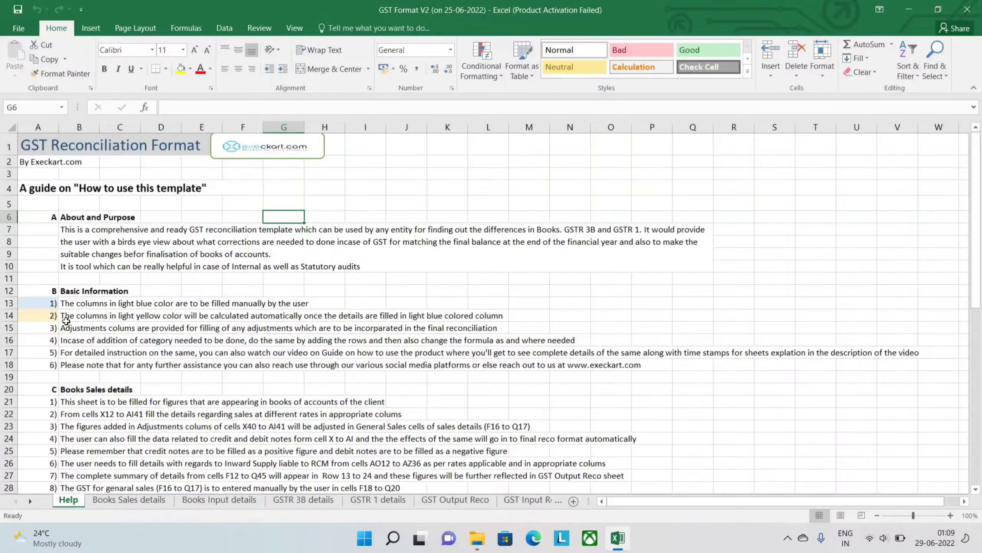
pyautogui.click(45, 303)
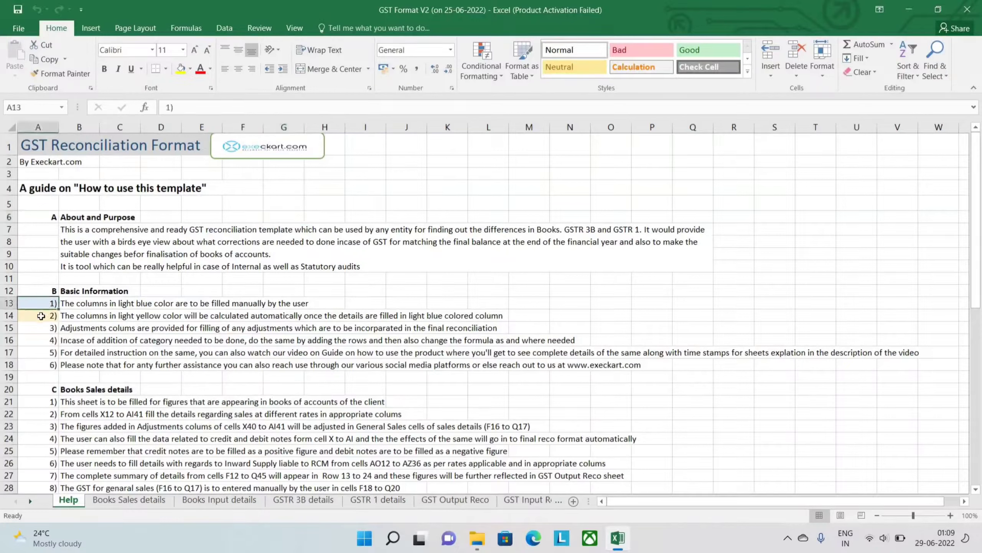
pyautogui.click(41, 316)
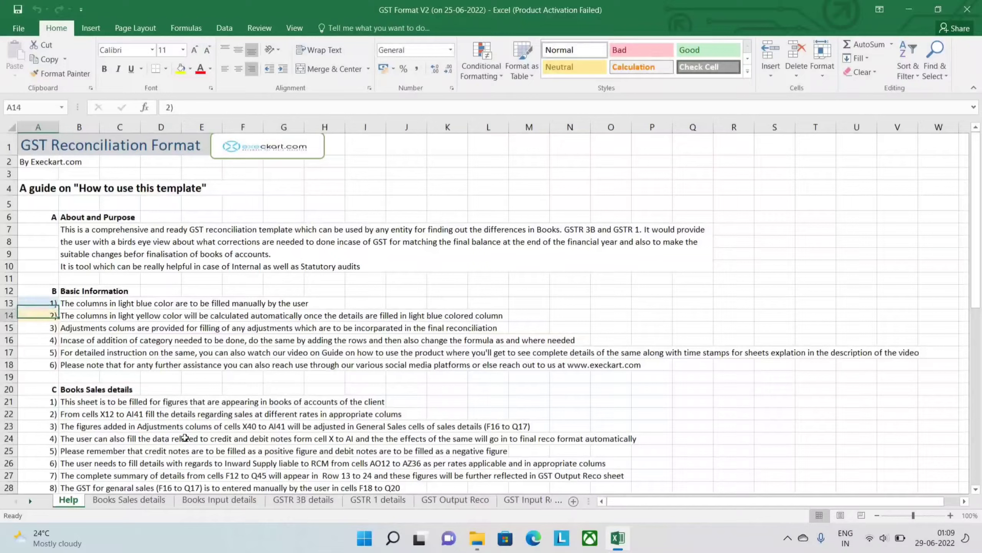
# - Inspect the blue General Sales tax cells and a yellow General Sales cell in the Books Sales details sheet
pyautogui.click(123, 500)
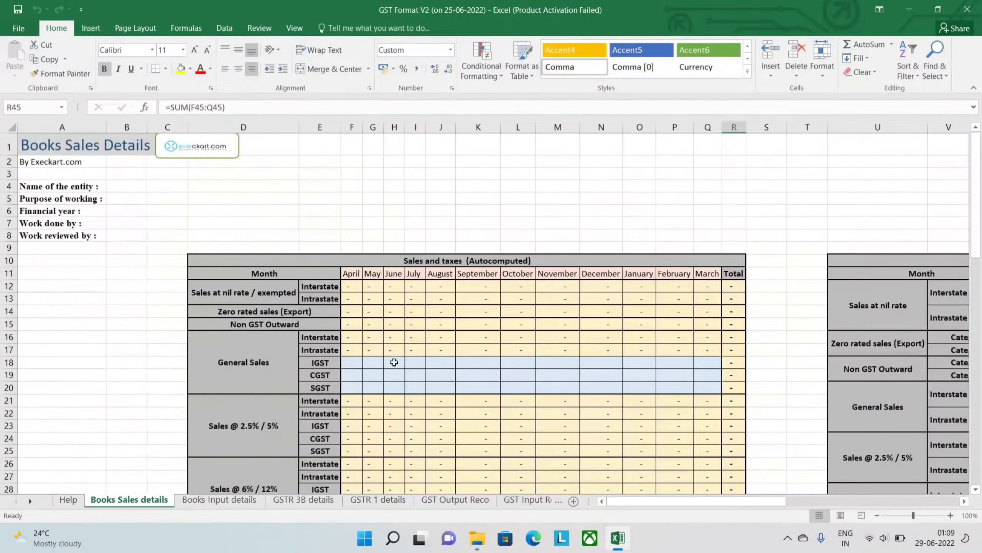
pyautogui.click(395, 362)
pyautogui.click(441, 373)
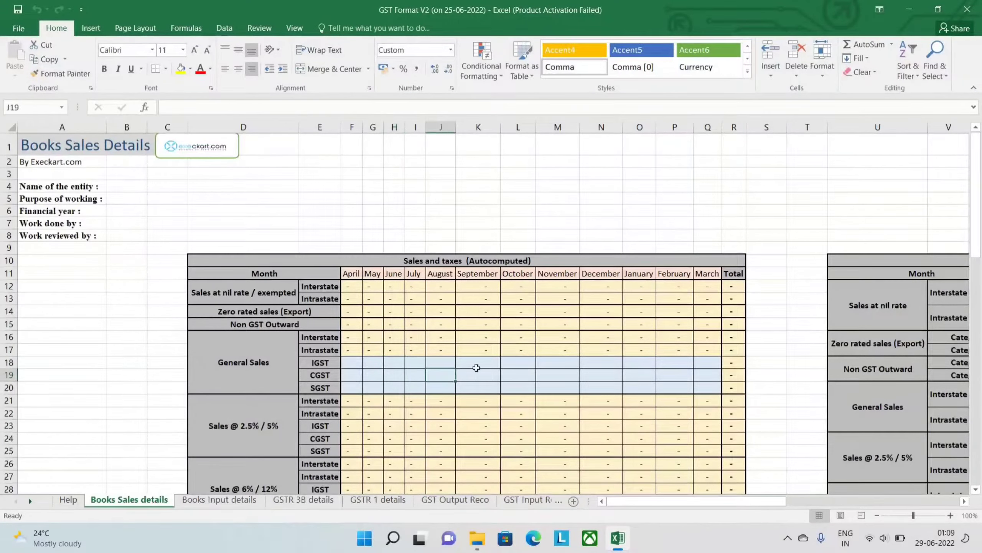
pyautogui.click(489, 366)
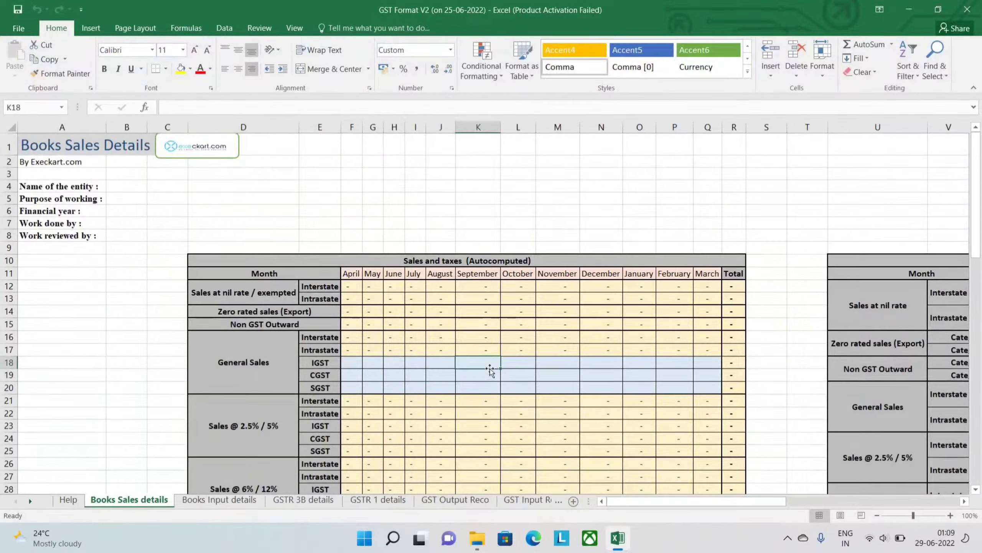
pyautogui.click(519, 346)
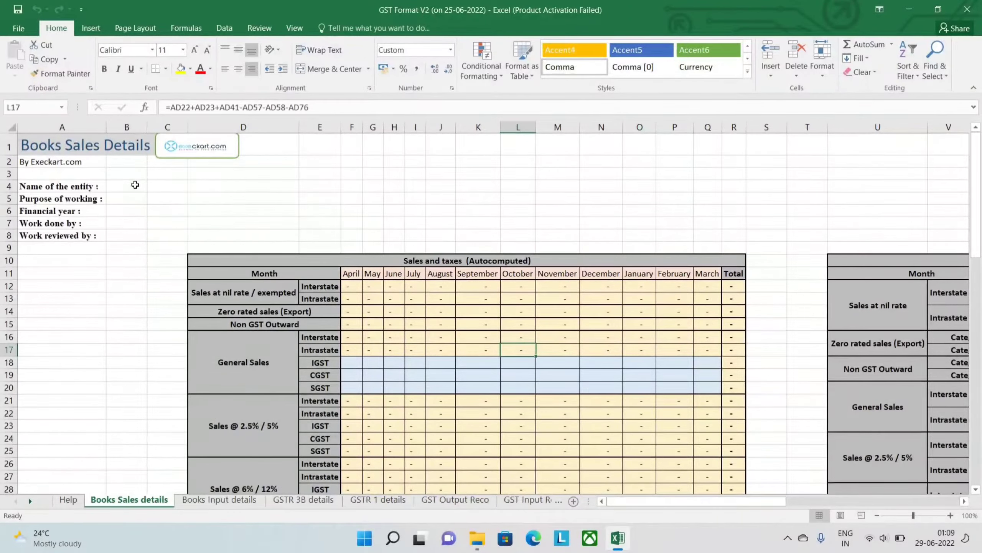
# - Enter "Abc ltd" as the name of the entity on the Books Sales details sheet
pyautogui.click(135, 188)
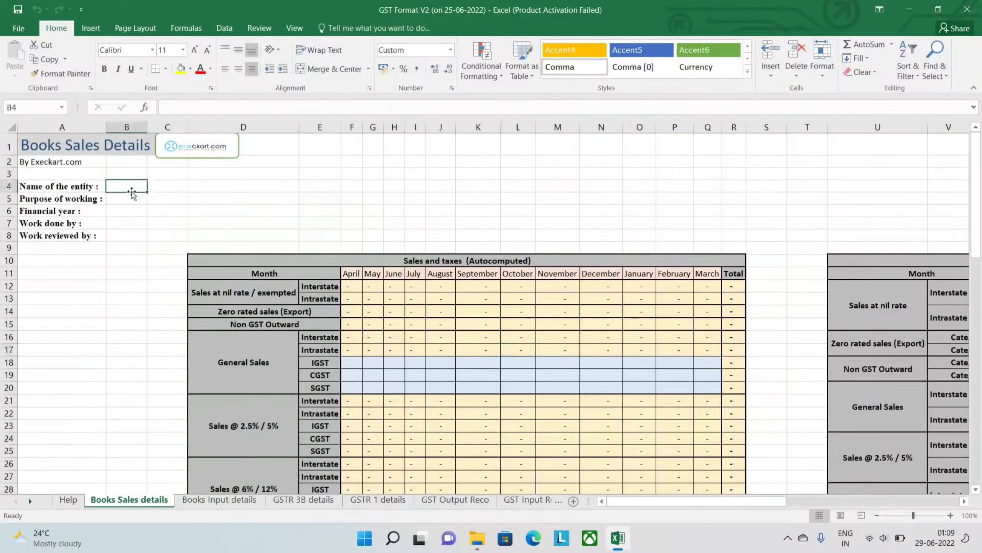
pyautogui.click(132, 196)
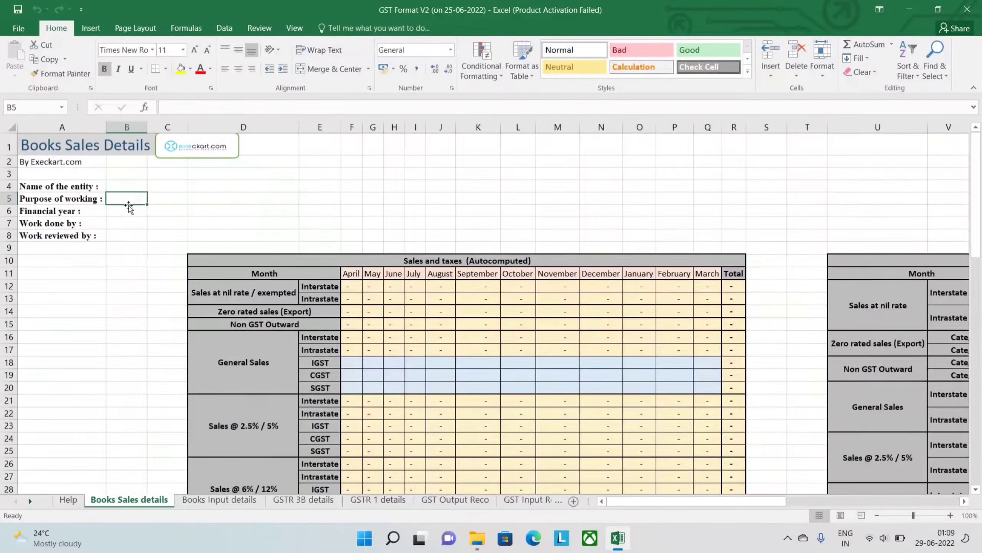
pyautogui.click(132, 186)
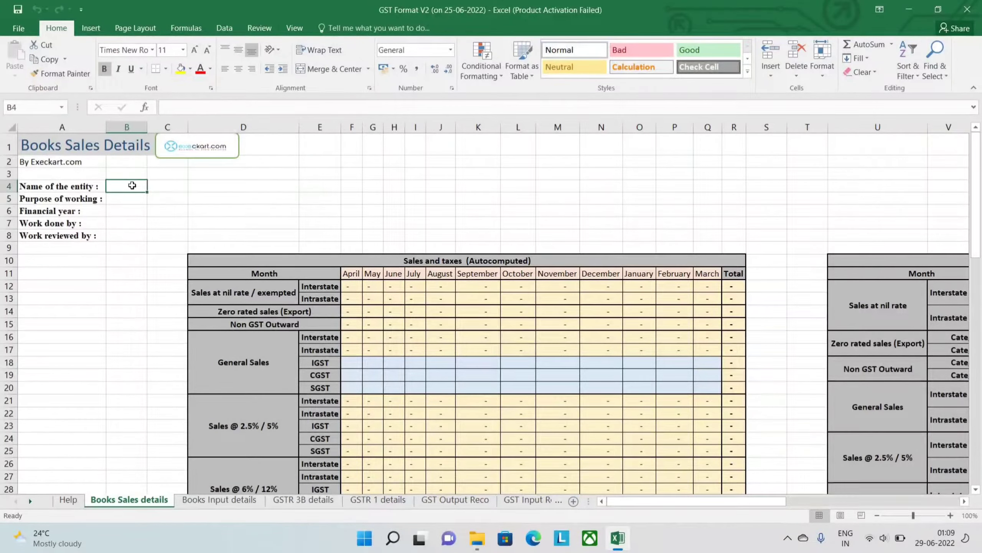
pyautogui.write('A')
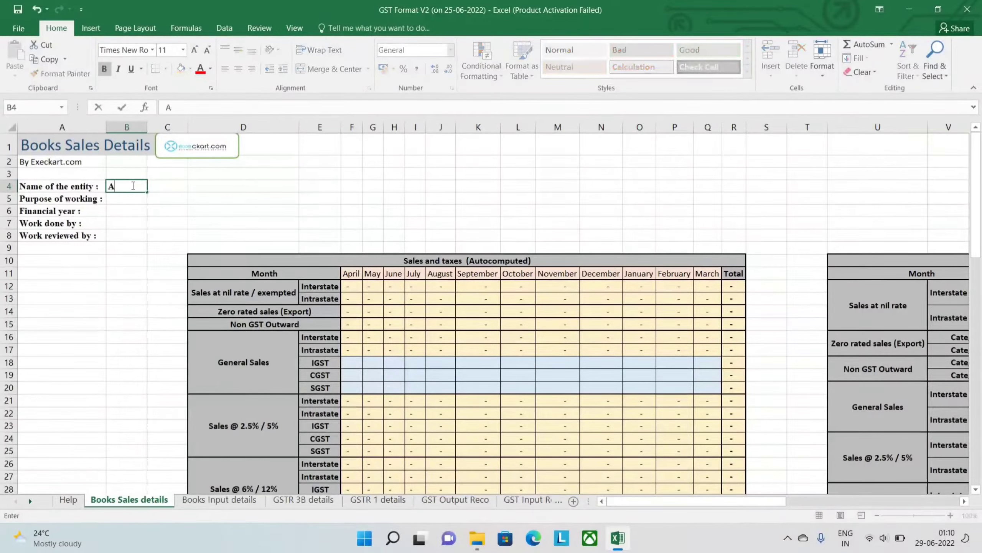
pyautogui.write('bc ltd')
pyautogui.press('Return')
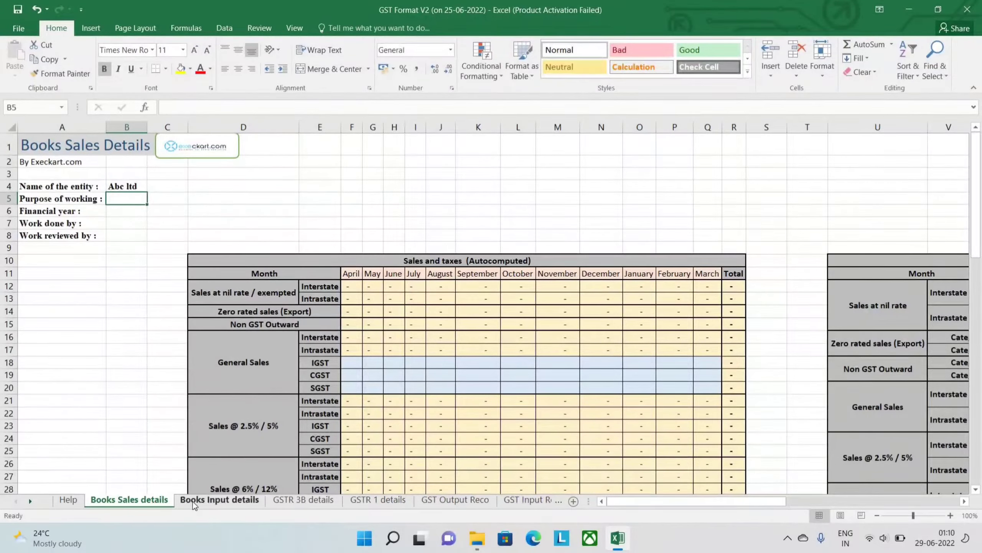
# - Check the entity name on the Books Input details and GSTR 3B details sheets, and return to Books Sales details
pyautogui.click(192, 500)
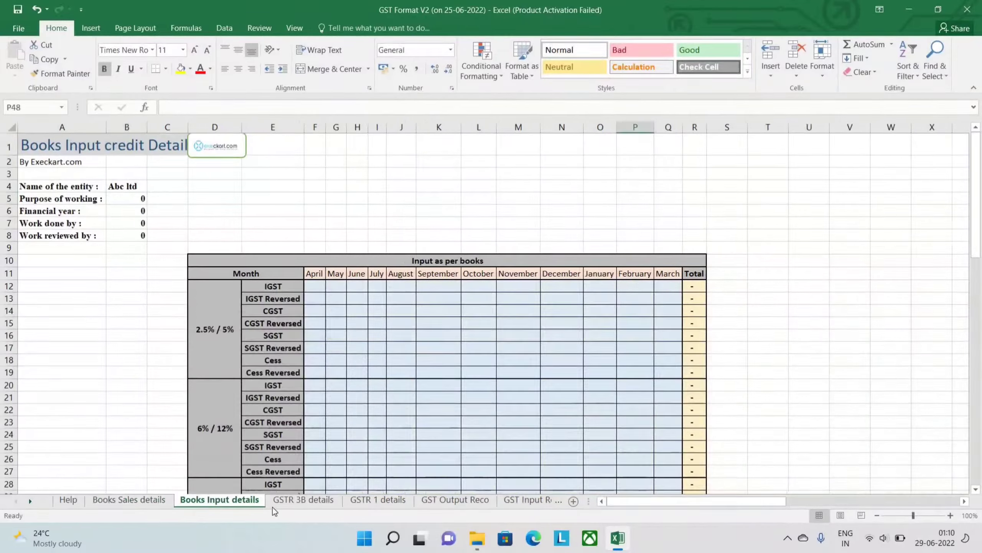
pyautogui.click(292, 500)
pyautogui.click(102, 500)
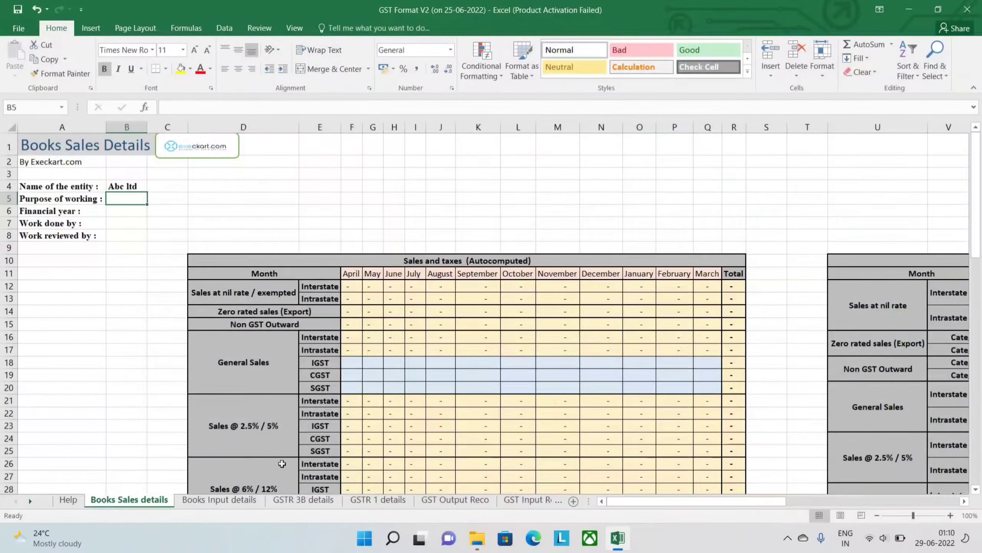
# - Examine the Sales basic Information and Credit notes / debit notes tables, including their Adjustments rows and notes
pyautogui.scroll(-10, 351, 451)
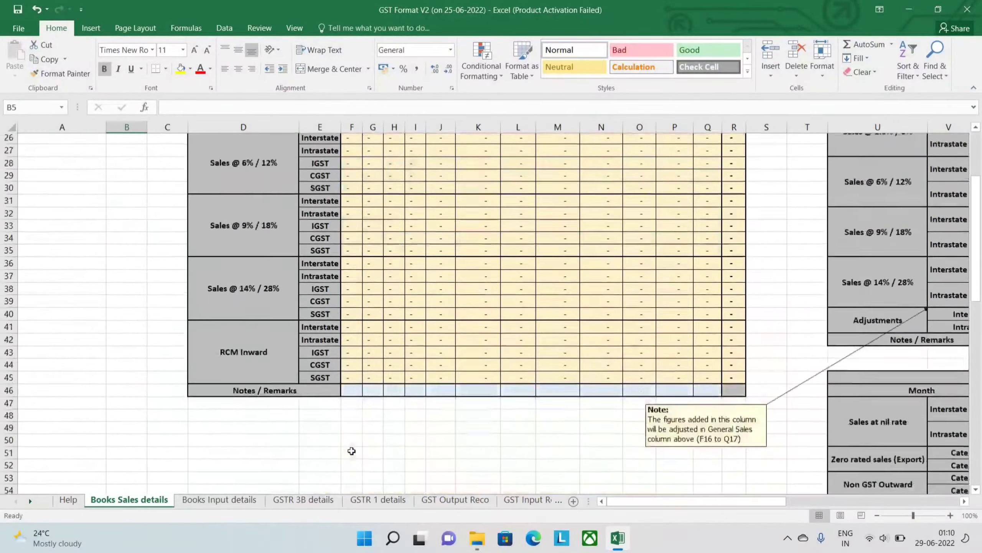
pyautogui.hscroll(4, 607, 336)
pyautogui.hscroll(2, 607, 336)
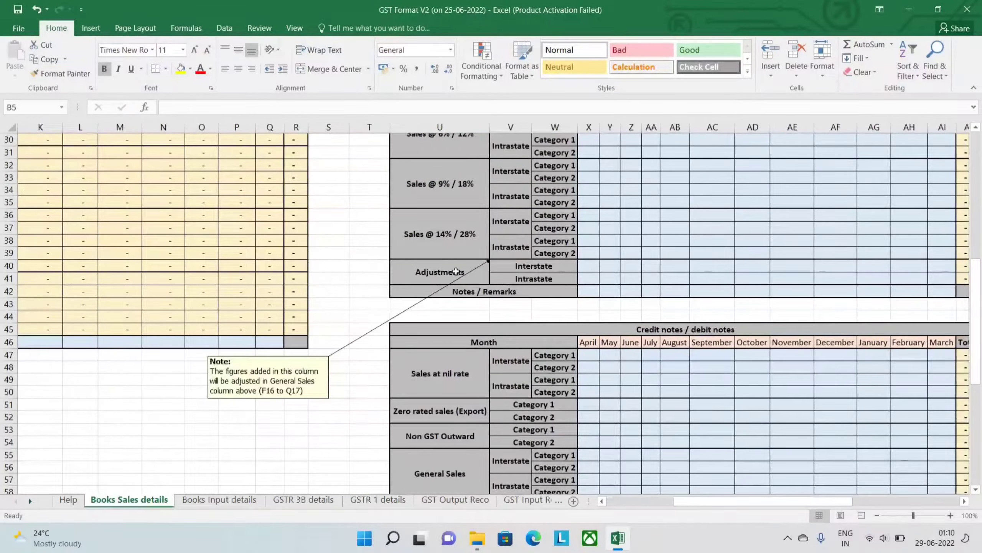
pyautogui.hscroll(3, 532, 293)
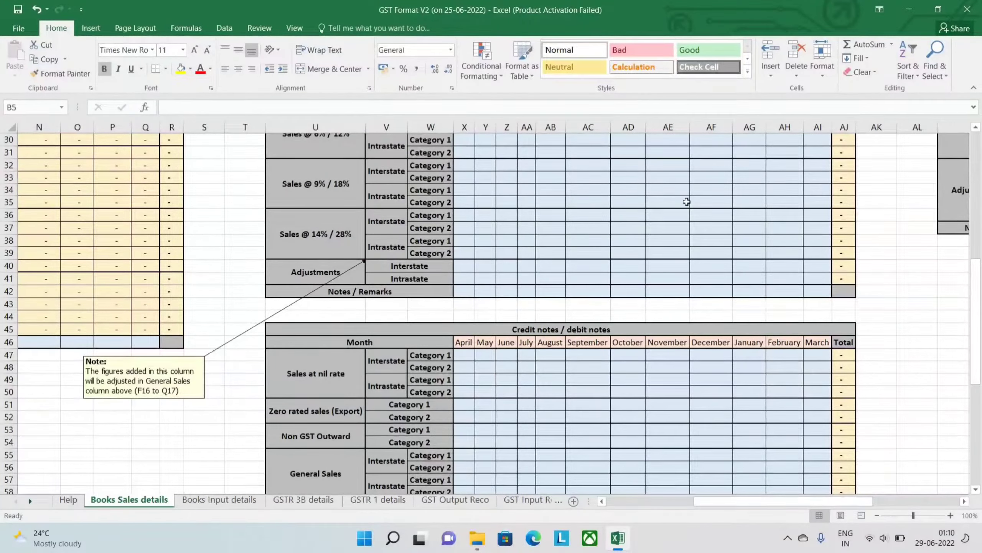
pyautogui.scroll(5, 686, 202)
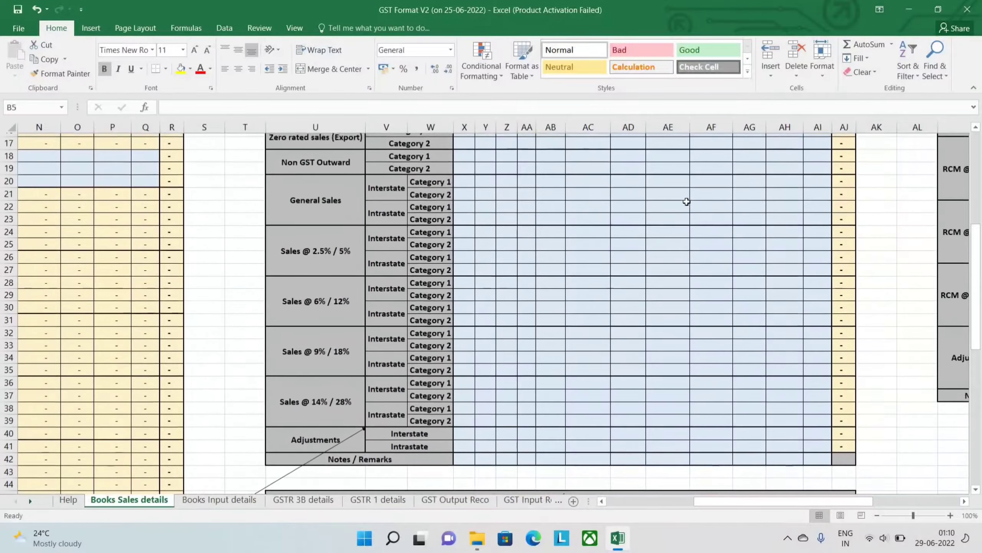
pyautogui.scroll(-6, 687, 201)
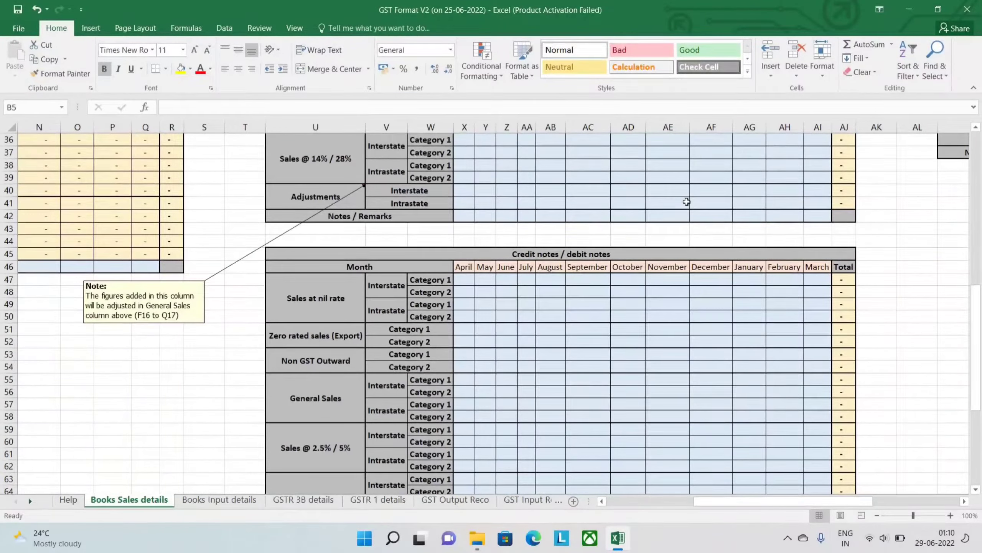
pyautogui.scroll(-12, 687, 201)
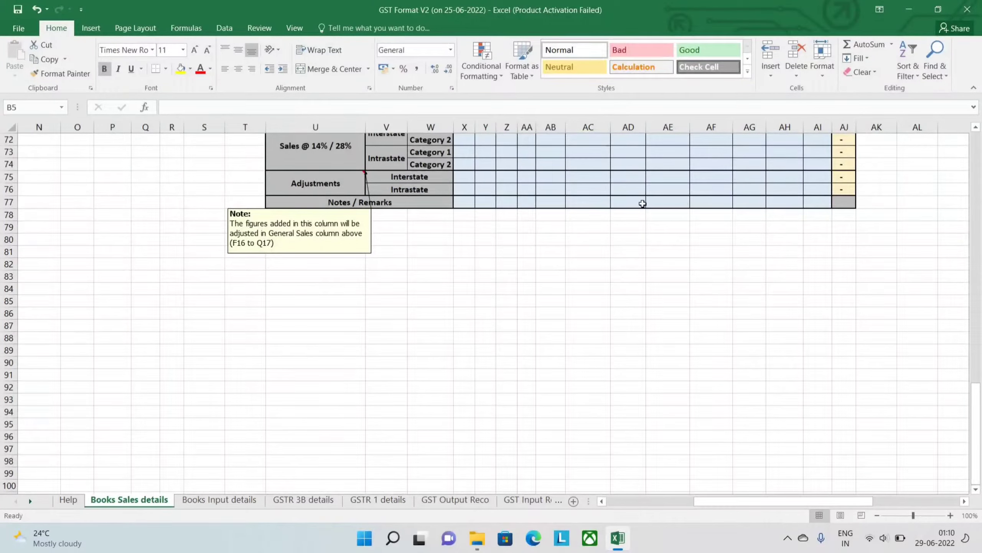
pyautogui.scroll(4, 634, 203)
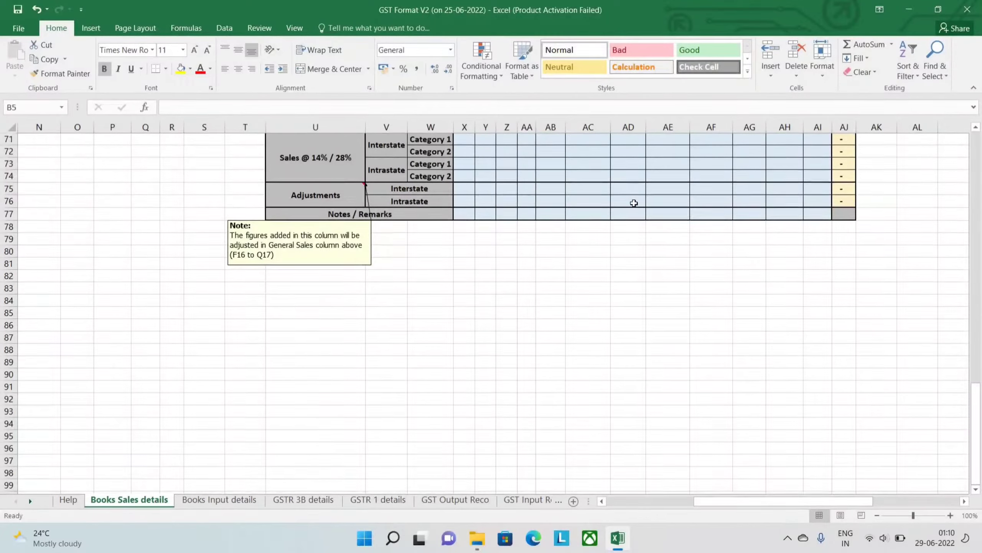
pyautogui.scroll(4, 634, 203)
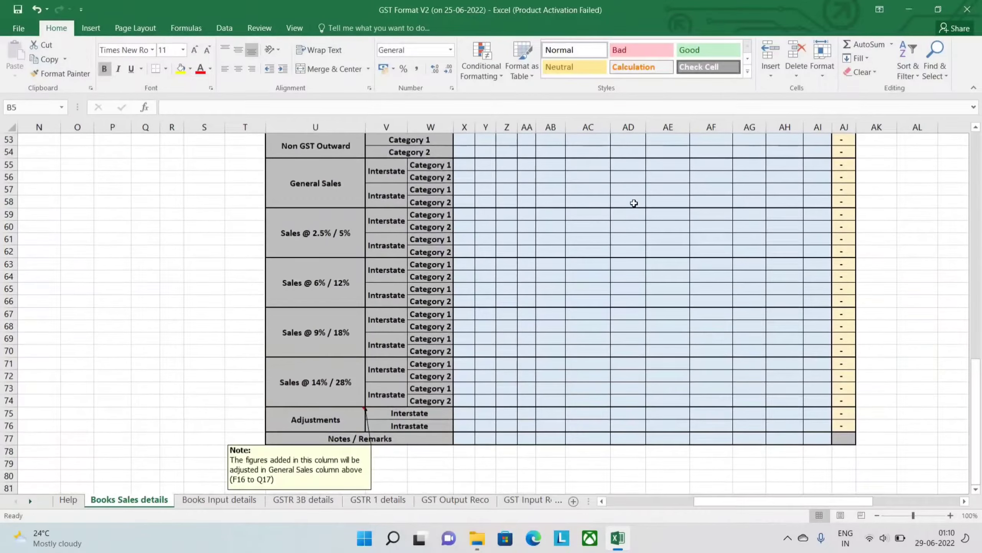
pyautogui.scroll(2, 634, 203)
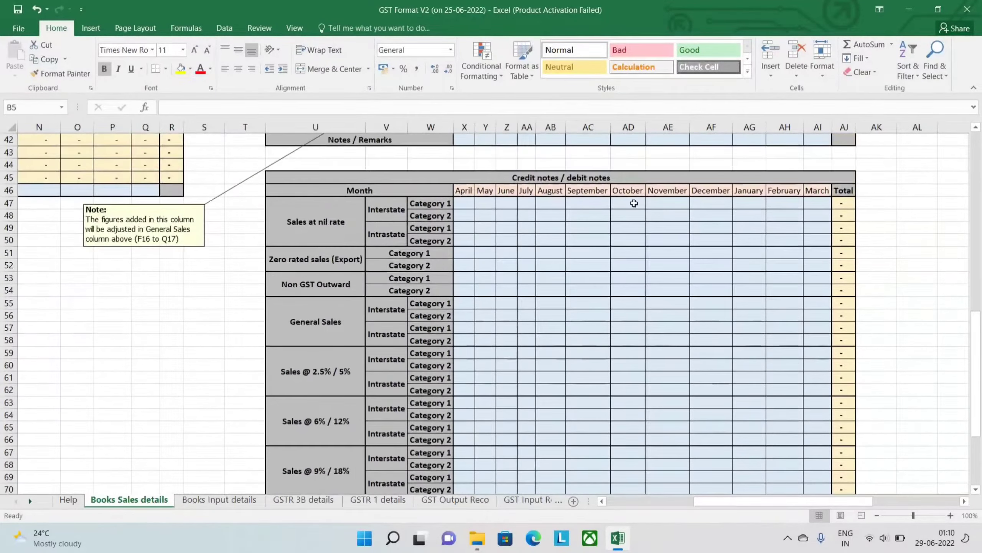
pyautogui.scroll(12, 634, 203)
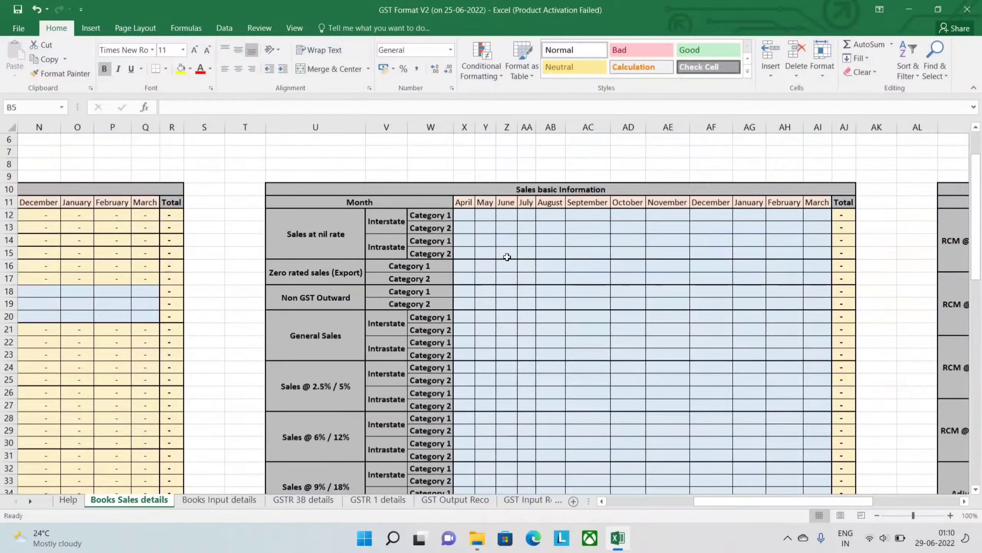
# - Examine the Sales and taxes (Autocomputed) and Sales basic Information tables on the Books Sales details sheet
pyautogui.scroll(-2, 507, 257)
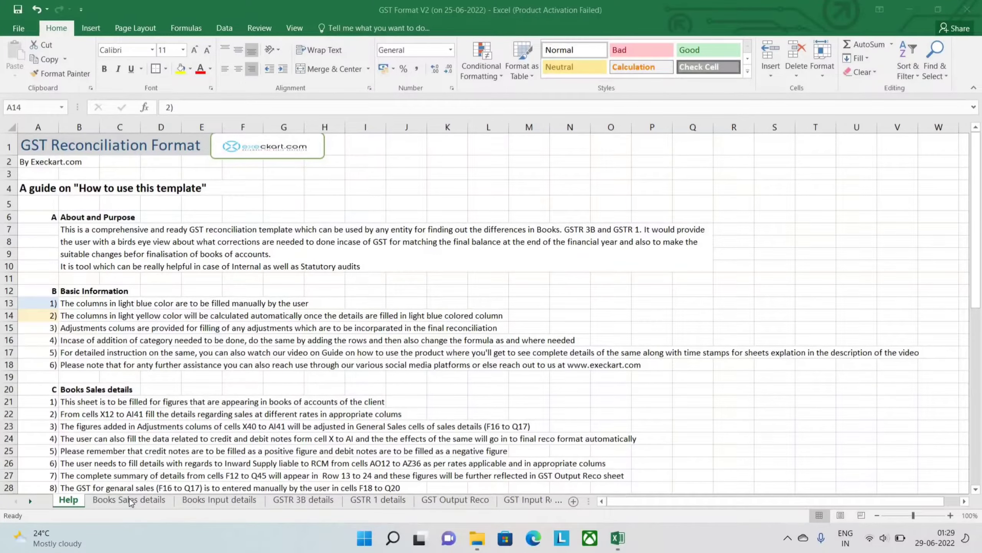
pyautogui.click(130, 499)
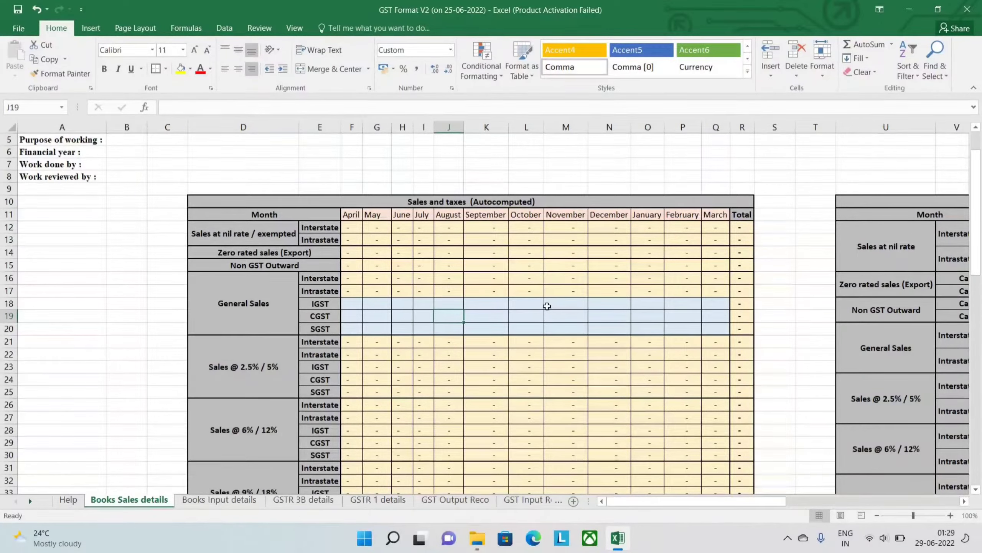
pyautogui.scroll(2, 547, 306)
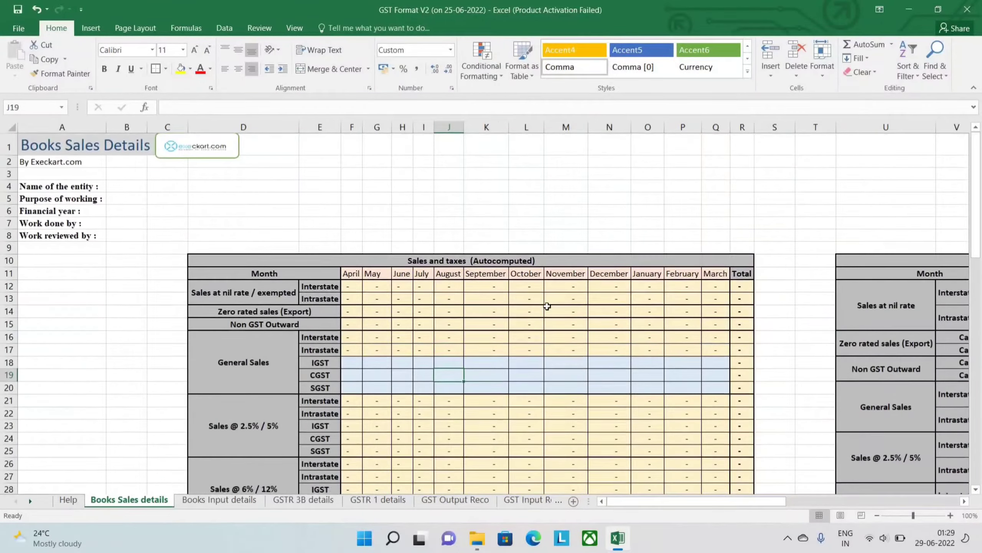
pyautogui.scroll(-1, 547, 306)
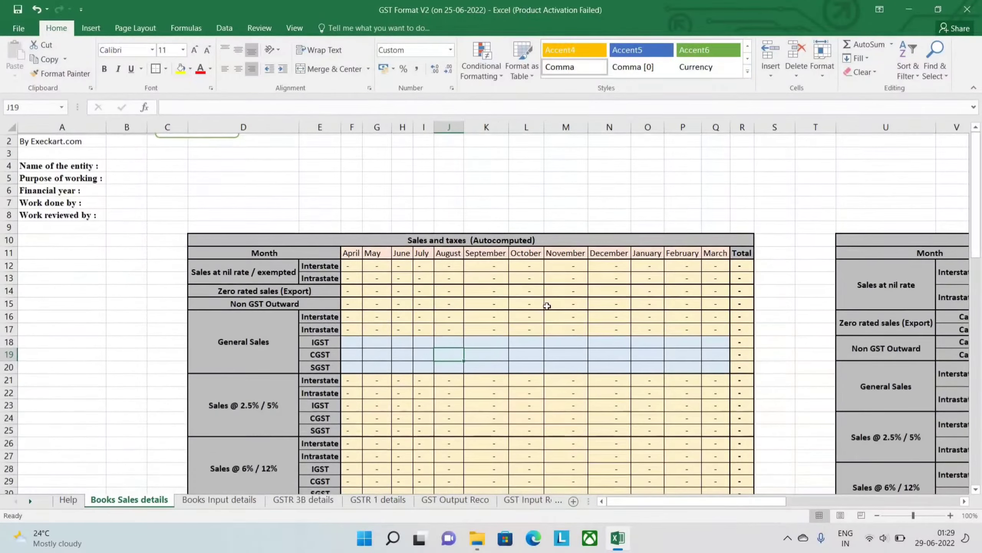
pyautogui.scroll(-7, 546, 305)
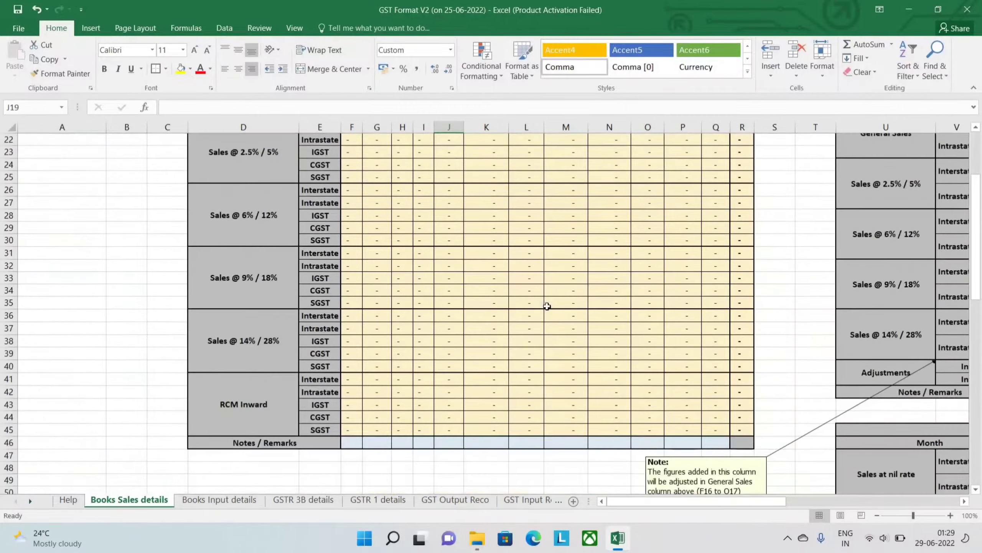
pyautogui.scroll(7, 546, 306)
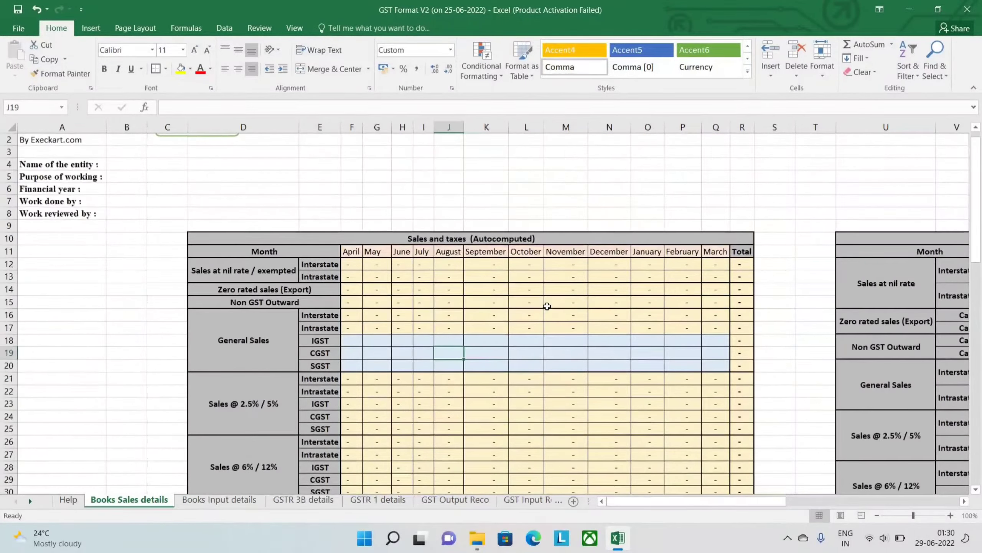
pyautogui.hscroll(5, 546, 306)
pyautogui.hscroll(2, 547, 306)
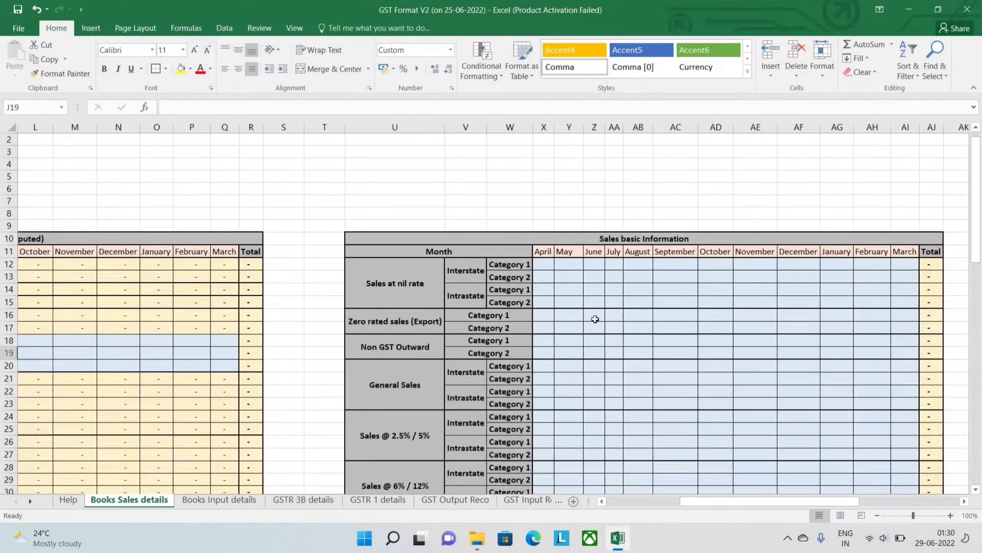
pyautogui.hscroll(1, 634, 328)
pyautogui.scroll(-2, 675, 338)
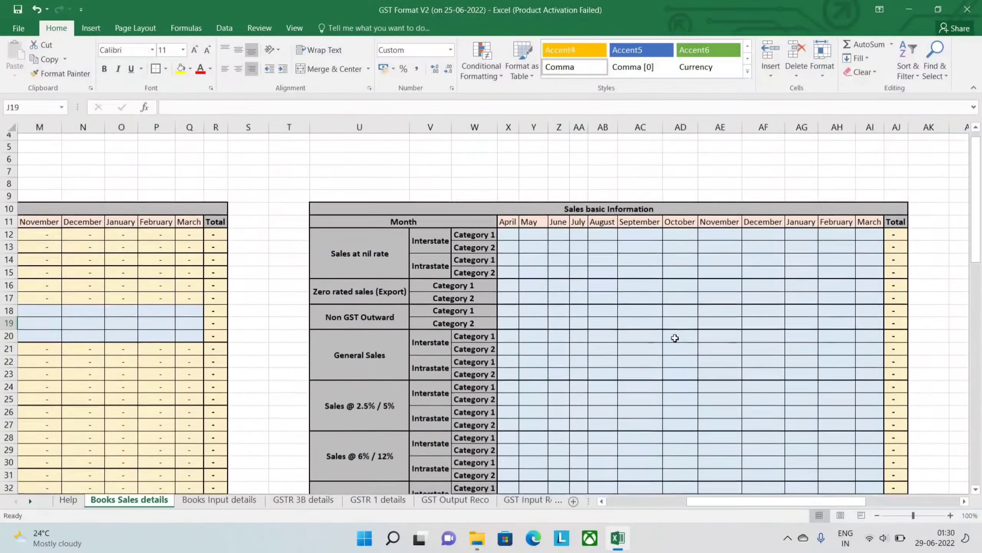
pyautogui.scroll(-13, 675, 337)
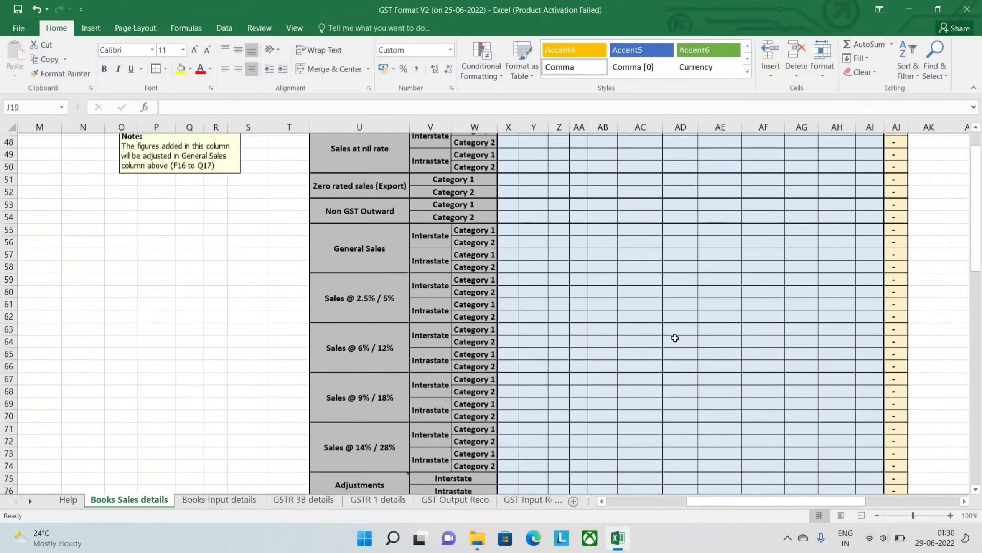
# - Examine the Credit notes / debit notes and RCM bifurcated details tables of the Books Sales details sheet
pyautogui.scroll(2, 675, 338)
pyautogui.hscroll(3, 844, 110)
pyautogui.scroll(1, 844, 110)
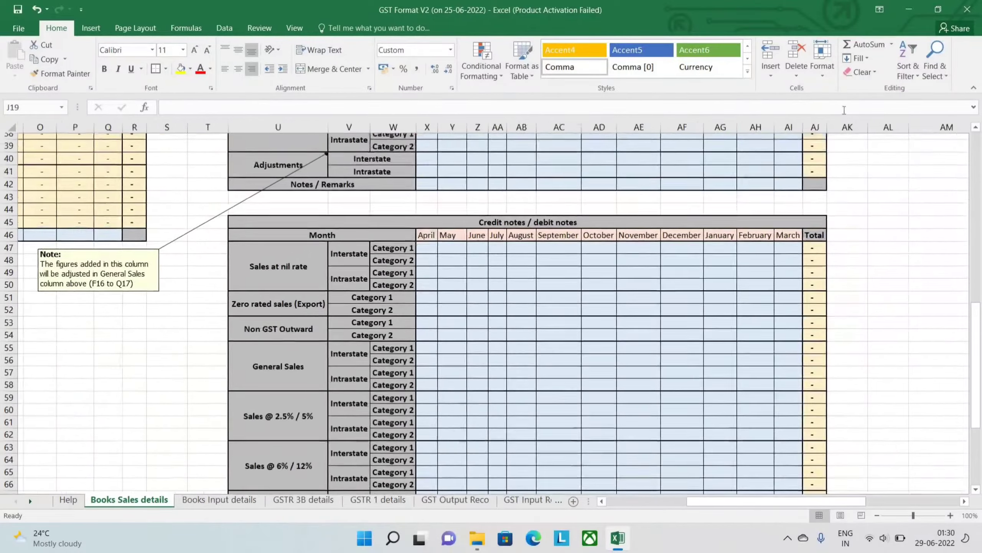
pyautogui.scroll(8, 827, 213)
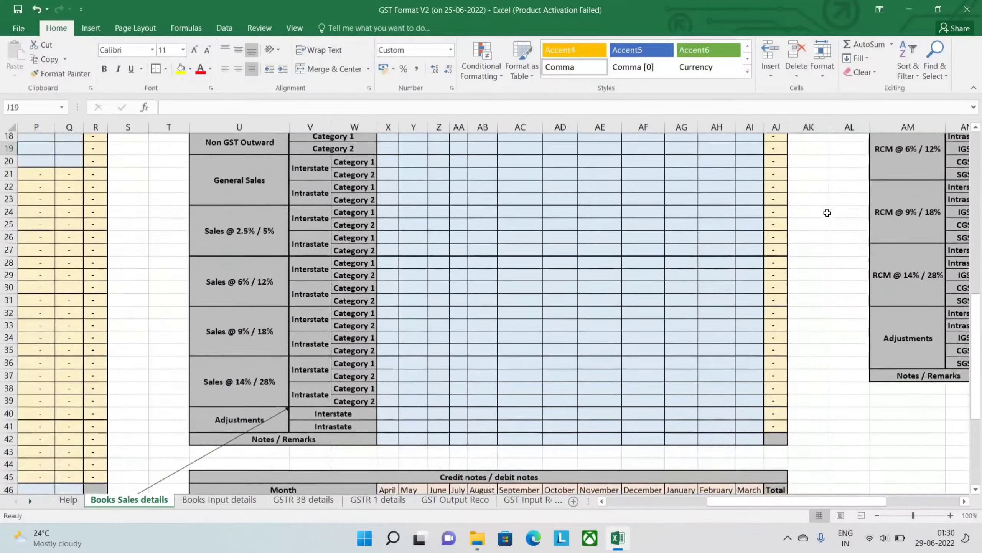
pyautogui.hscroll(4, 827, 213)
pyautogui.scroll(2, 827, 213)
pyautogui.hscroll(6, 823, 215)
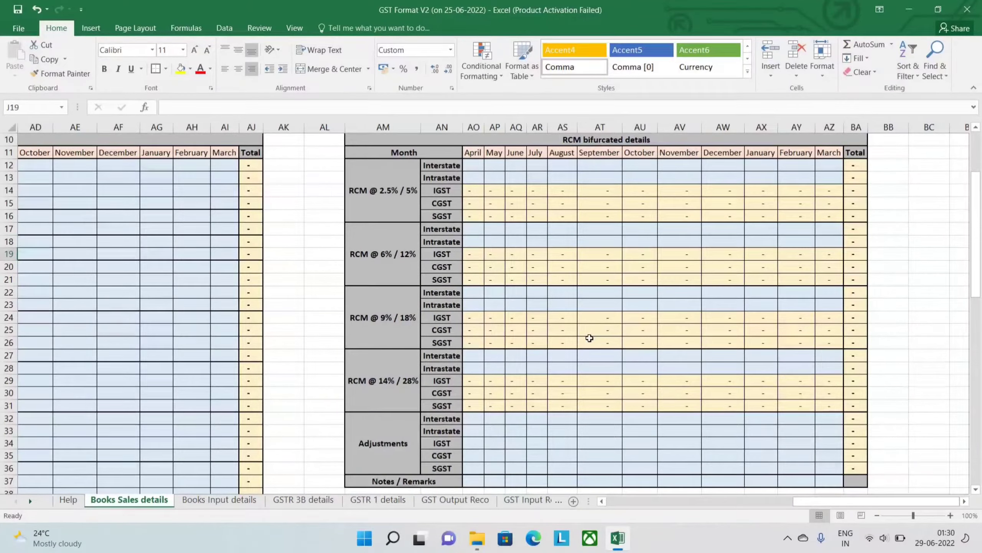
pyautogui.hscroll(-15, 590, 338)
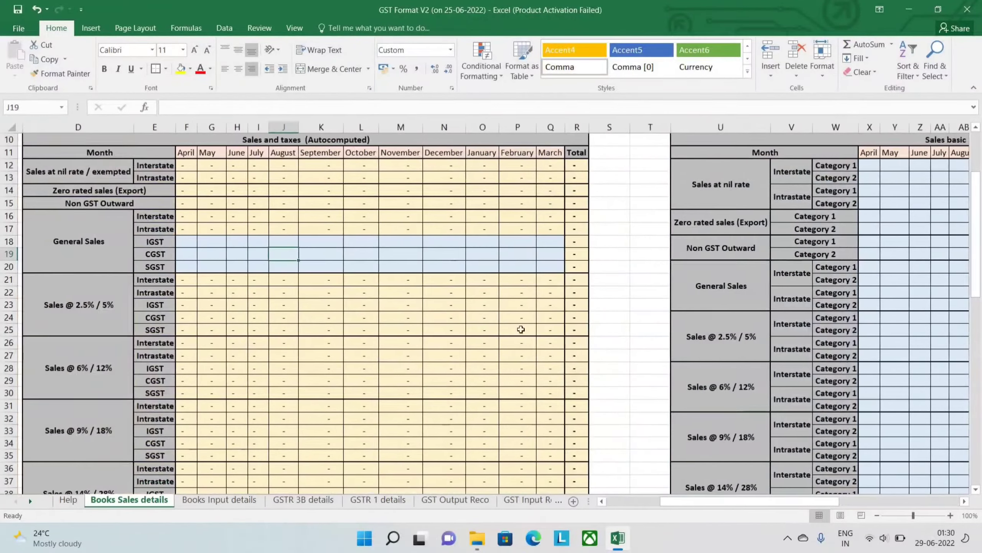
# - Enter 5000 as the April interstate Category 1 amount for Sales @ 2.5% / 5% in the Sales basic Information table
pyautogui.scroll(-2, 411, 399)
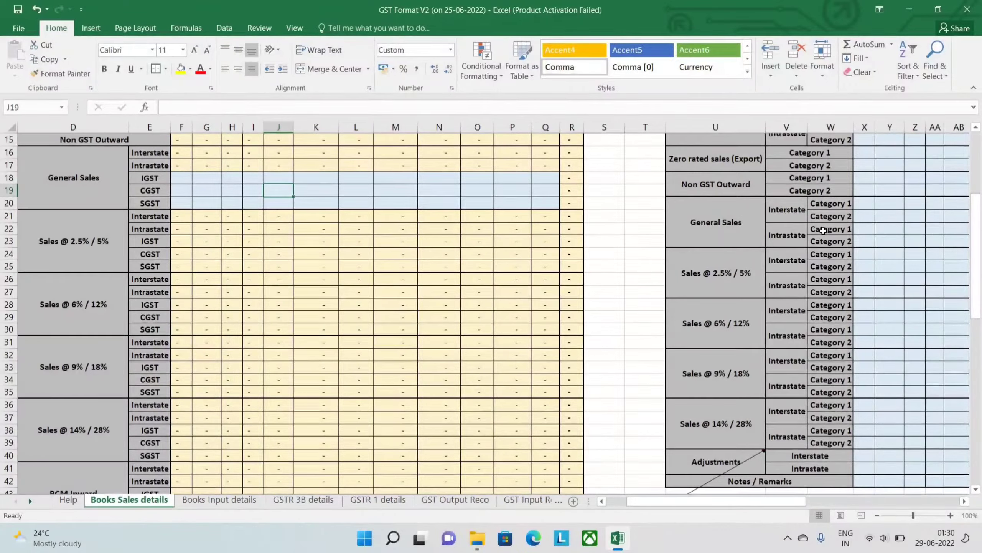
pyautogui.hscroll(3, 823, 230)
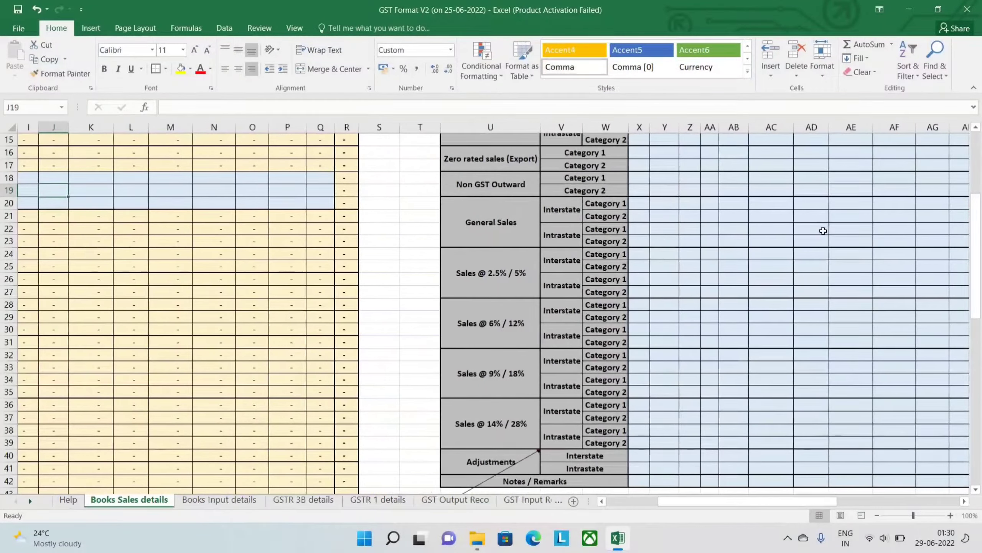
pyautogui.scroll(4, 823, 230)
pyautogui.hscroll(2, 734, 313)
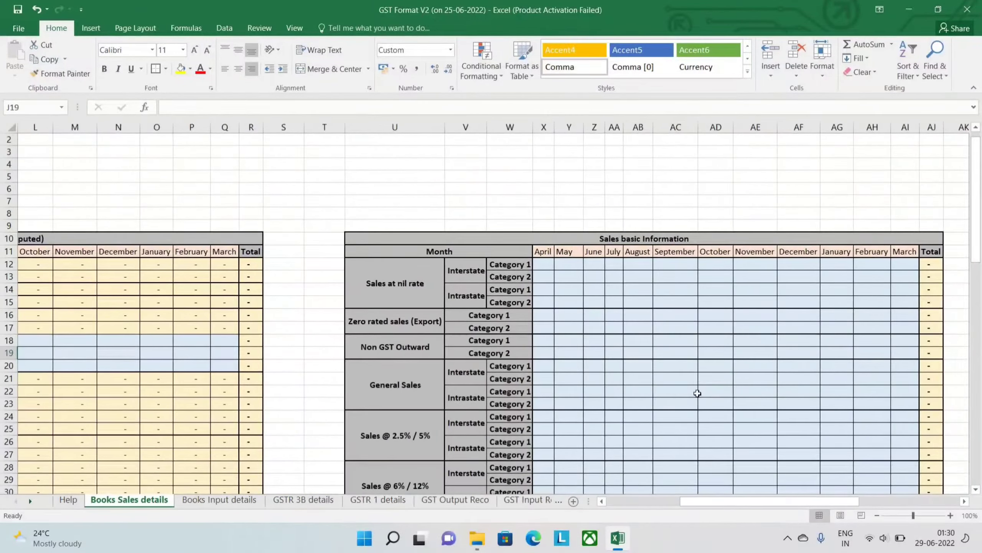
pyautogui.scroll(-4, 697, 393)
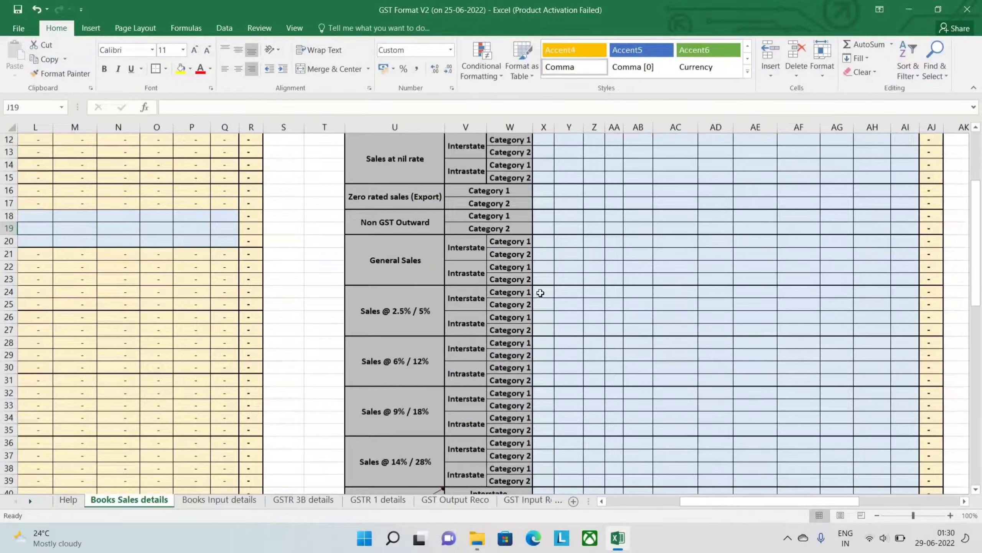
pyautogui.click(540, 293)
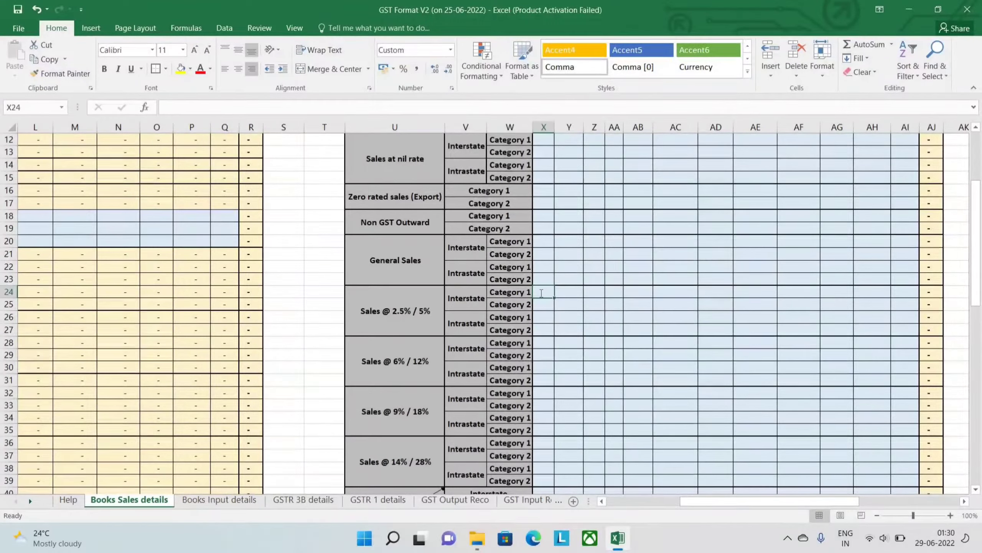
pyautogui.write('5000')
pyautogui.press('Return')
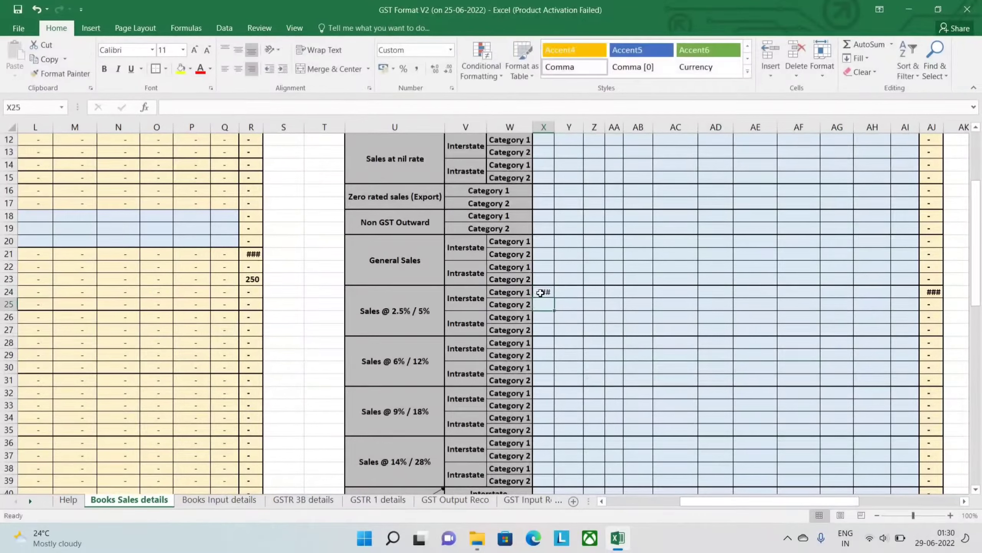
# - Autofit the April column widths in the Sales basic Information and the Sales and taxes (Autocomputed) tables to their 2.5% / 5% interstate figures
pyautogui.click(540, 293)
pyautogui.hotkey('alt', 'h')
pyautogui.press('o')
pyautogui.press('i')
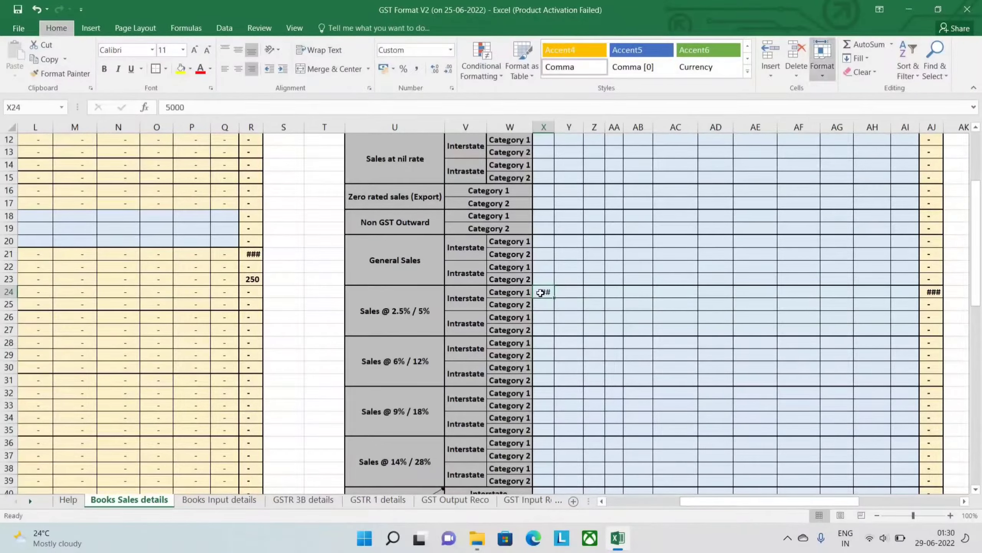
pyautogui.hscroll(-5, 541, 292)
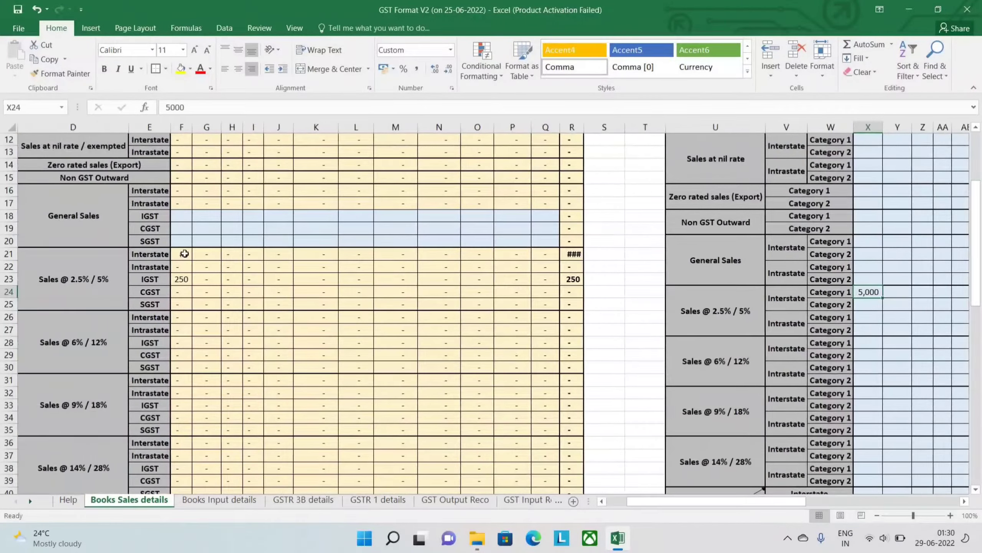
pyautogui.click(185, 253)
pyautogui.hotkey('alt', 'h')
pyautogui.press('o')
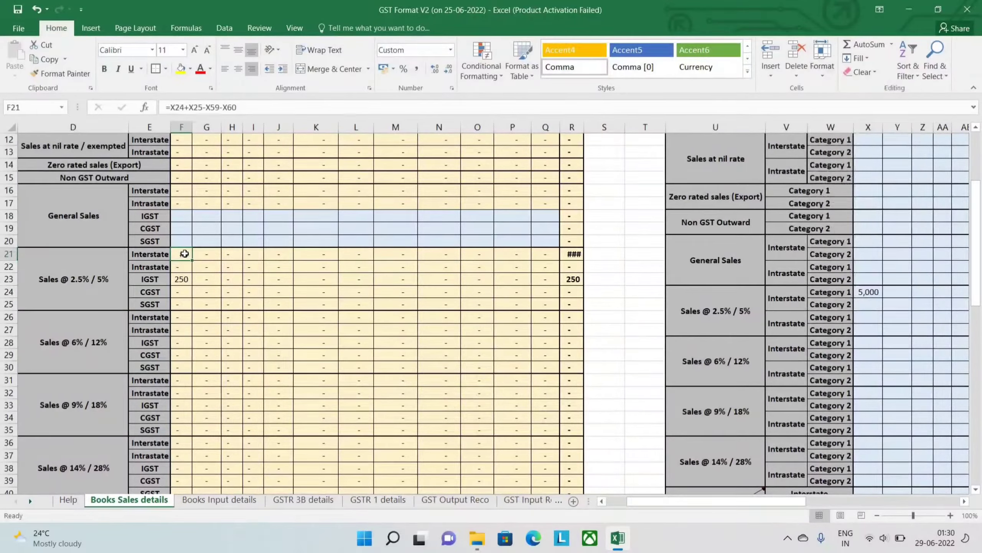
pyautogui.press('i')
# - Look across the monthly cells of the Sales basic Information table from the 2.5% / 5% sales entry onward
pyautogui.press('Right')
pyautogui.press('Down')
pyautogui.press('Down')
pyautogui.press('Down')
pyautogui.press('Down')
pyautogui.press('Down')
pyautogui.press('Down')
pyautogui.press('Down')
pyautogui.press('Right')
pyautogui.press('Right')
pyautogui.press('Right')
pyautogui.press('Right')
pyautogui.press('Right')
pyautogui.press('Right')
pyautogui.press('Right')
pyautogui.press('Right')
pyautogui.press('Right')
pyautogui.press('Right')
pyautogui.press('Right')
pyautogui.press('Right')
pyautogui.press('Right')
pyautogui.press('Right')
pyautogui.press('Right')
pyautogui.press('Right')
pyautogui.press('Right')
pyautogui.press('Right')
pyautogui.press('Right')
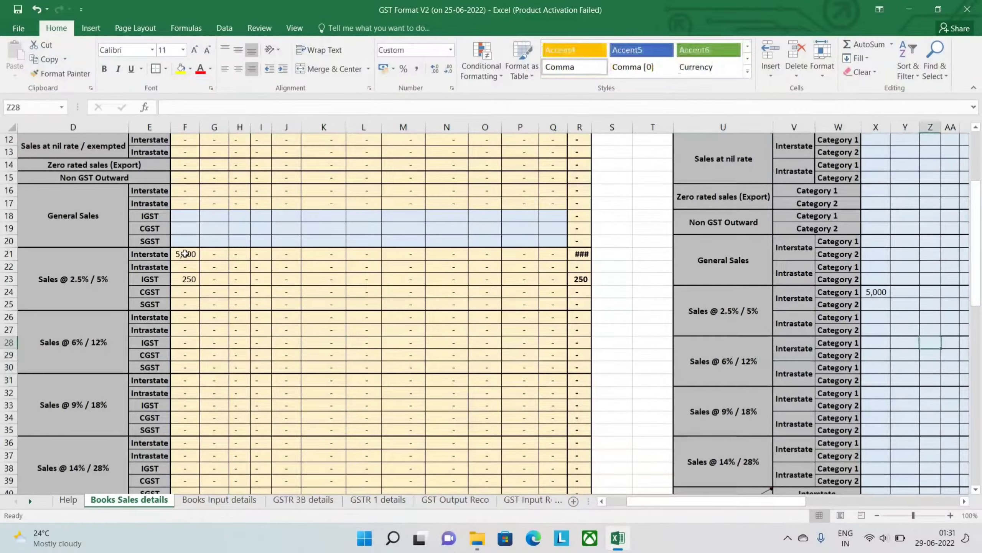
pyautogui.press('Right')
pyautogui.press('Right')
pyautogui.press('Right')
pyautogui.press('Right')
pyautogui.press('Right')
pyautogui.press('Right')
pyautogui.press('Right')
pyautogui.press('Right')
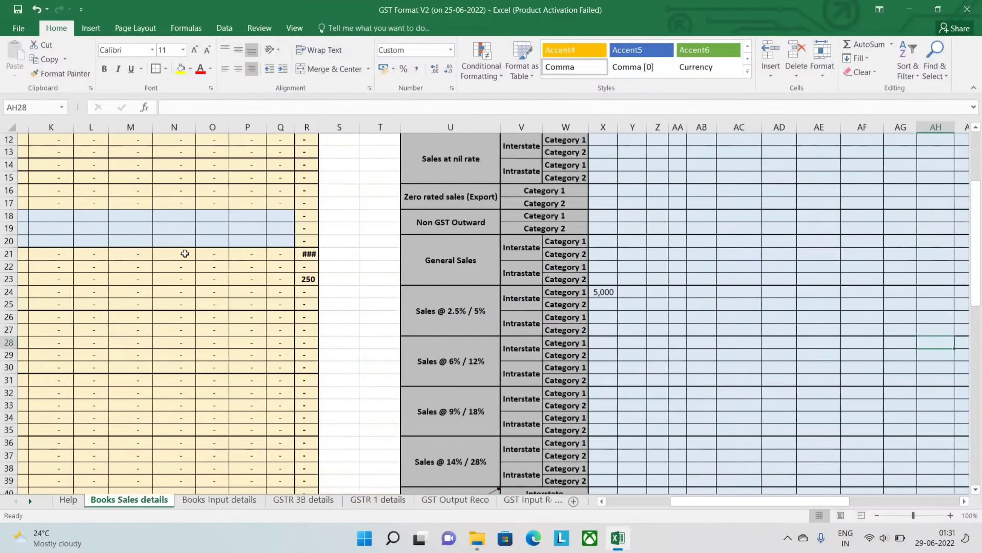
pyautogui.press('Right')
pyautogui.press('Right')
# - Look through the Credit notes / debit notes table and the Adjustments rows above it
pyautogui.press('Down')
pyautogui.press('Down')
pyautogui.press('Down')
pyautogui.press('Down')
pyautogui.press('Down')
pyautogui.press('Down')
pyautogui.press('Down')
pyautogui.press('Down')
pyautogui.press('Down')
pyautogui.press('Down')
pyautogui.press('Down')
pyautogui.press('Down')
pyautogui.press('Down')
pyautogui.press('Down')
pyautogui.press('Down')
pyautogui.press('Down')
pyautogui.press('Down')
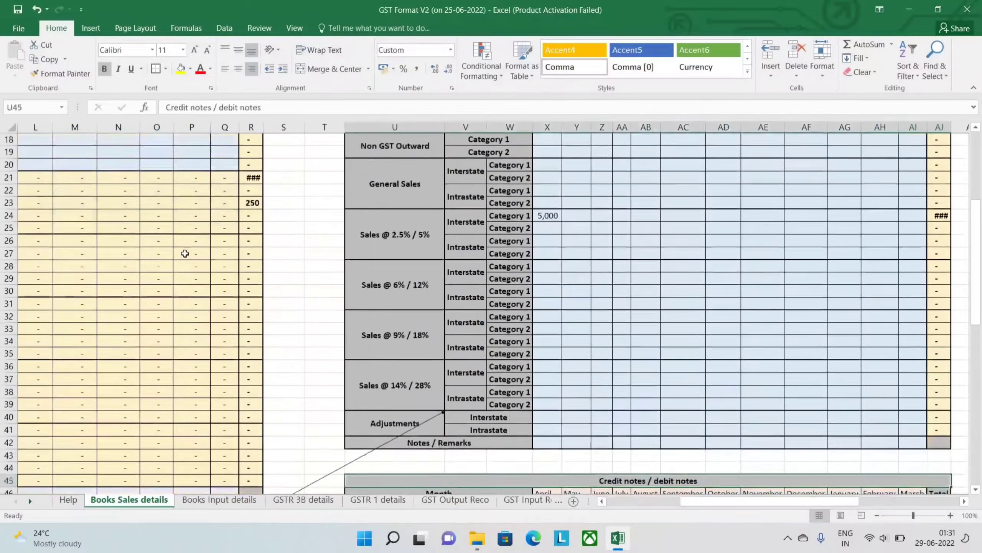
pyautogui.press('Down')
pyautogui.press('Down')
pyautogui.press('Down')
pyautogui.press('Down')
pyautogui.press('Down')
pyautogui.press('Down')
pyautogui.press('Down')
pyautogui.press('Down')
pyautogui.press('Down')
pyautogui.press('Down')
pyautogui.press('Down')
pyautogui.press('Down')
pyautogui.press('Left')
pyautogui.press('Left')
pyautogui.press('Left')
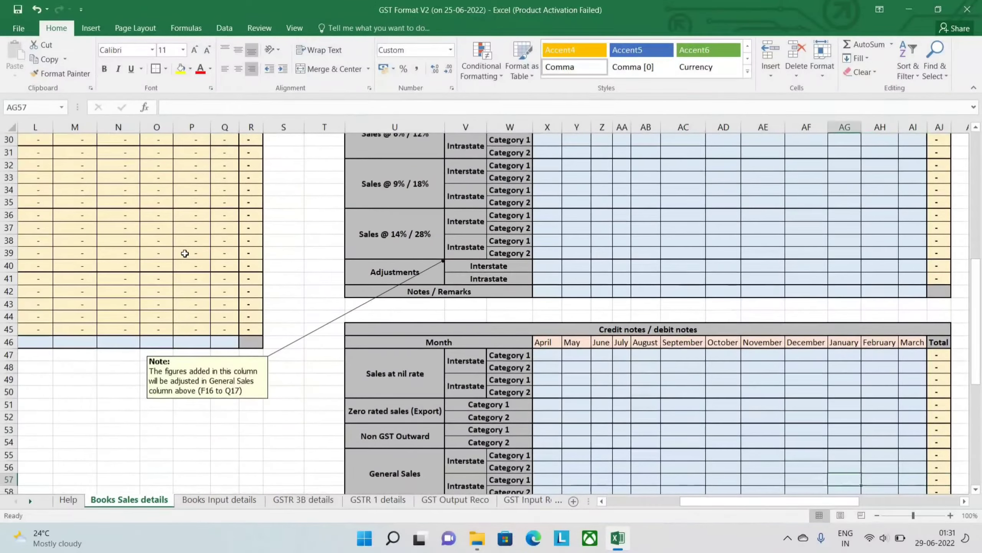
pyautogui.press('Left')
pyautogui.press('Left')
pyautogui.press('Left')
pyautogui.press('Left')
pyautogui.press('Left')
pyautogui.press('Left')
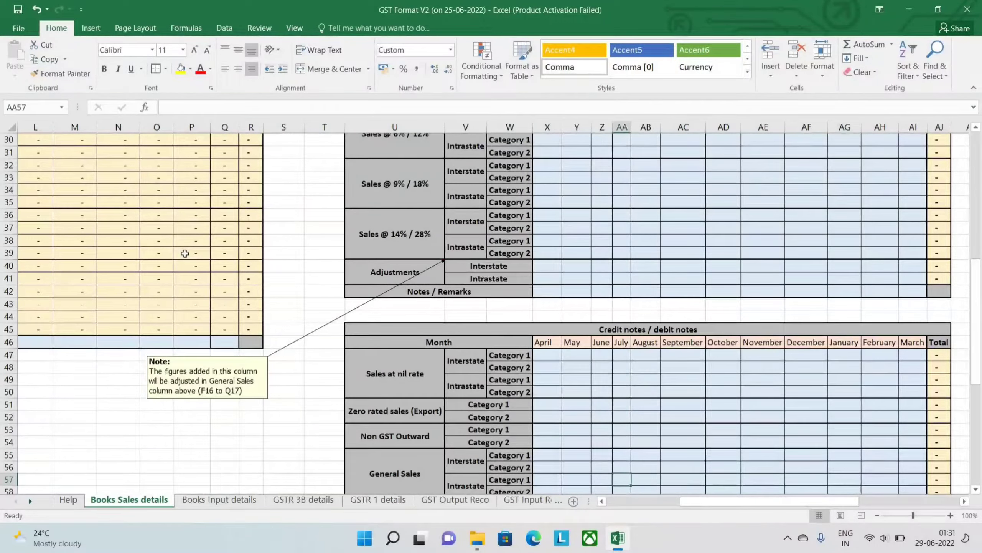
pyautogui.press('Left')
pyautogui.press('Left')
pyautogui.press('Down')
pyautogui.press('Down')
pyautogui.press('Down')
pyautogui.press('Down')
pyautogui.press('Down')
pyautogui.press('Up')
pyautogui.press('Up')
pyautogui.press('Up')
pyautogui.press('Up')
pyautogui.press('Up')
pyautogui.press('Up')
pyautogui.press('Up')
pyautogui.press('Up')
pyautogui.press('Up')
pyautogui.press('Up')
pyautogui.press('Up')
pyautogui.press('Up')
pyautogui.press('Up')
pyautogui.press('Up')
pyautogui.press('Up')
pyautogui.press('Up')
pyautogui.press('Up')
pyautogui.press('Up')
pyautogui.press('Up')
pyautogui.press('Up')
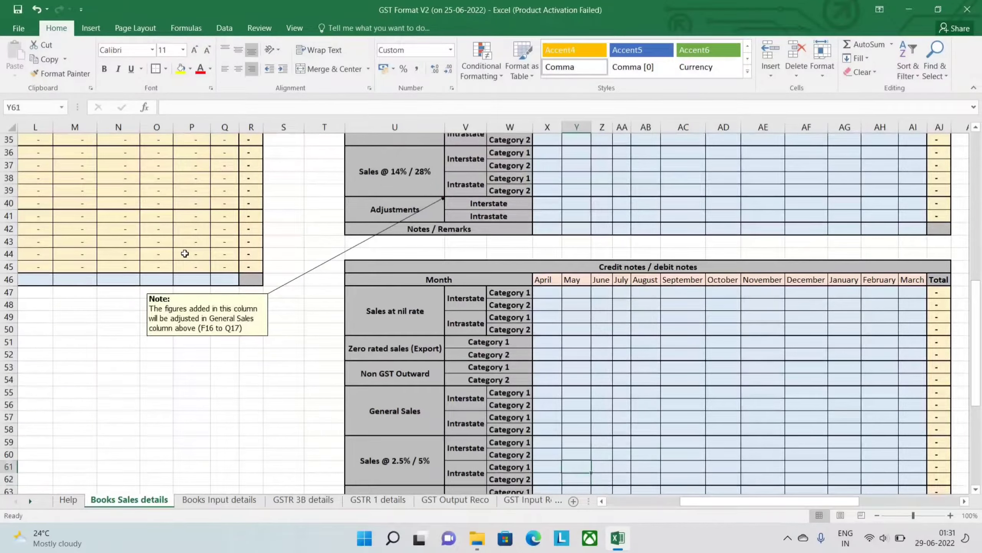
pyautogui.press('Up')
pyautogui.press('Up')
pyautogui.press('Up')
pyautogui.press('Up')
pyautogui.press('Up')
pyautogui.press('Up')
pyautogui.press('Up')
pyautogui.press('Up')
pyautogui.press('Up')
pyautogui.press('Up')
pyautogui.press('Up')
pyautogui.press('Up')
pyautogui.press('Up')
pyautogui.press('Up')
pyautogui.press('Up')
pyautogui.press('Up')
pyautogui.press('Up')
pyautogui.press('Up')
pyautogui.press('Up')
pyautogui.press('Up')
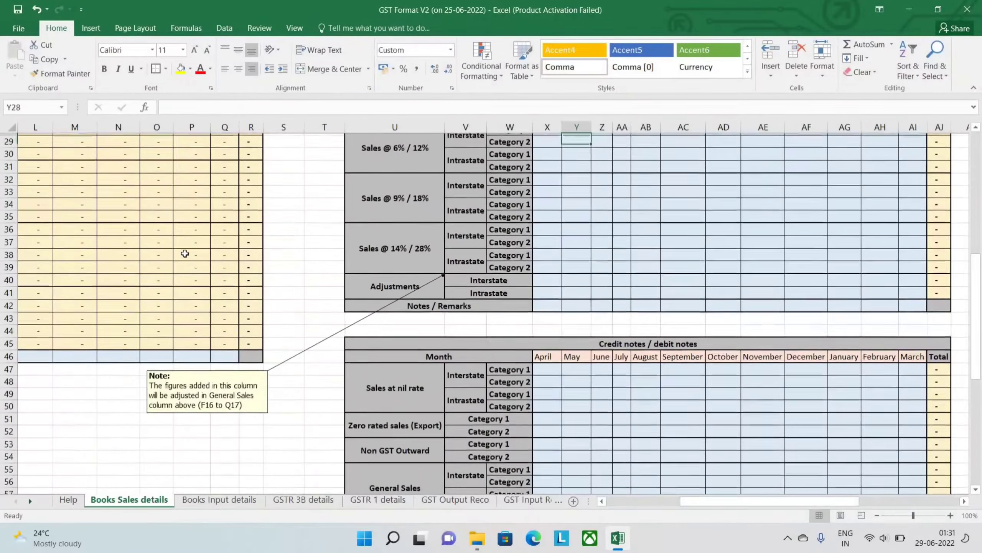
# - Enter 4000 as the May interstate amount for RCM @ 2.5% / 5% in the RCM bifurcated details table
pyautogui.press('Right')
pyautogui.press('Right')
pyautogui.press('Right')
pyautogui.press('Right')
pyautogui.press('Right')
pyautogui.press('Right')
pyautogui.press('Right')
pyautogui.press('Right')
pyautogui.press('Right')
pyautogui.press('Right')
pyautogui.press('Right')
pyautogui.press('Right')
pyautogui.press('Right')
pyautogui.press('Right')
pyautogui.press('Right')
pyautogui.press('Right')
pyautogui.press('Right')
pyautogui.press('Right')
pyautogui.press('Right')
pyautogui.press('Right')
pyautogui.press('Right')
pyautogui.press('Right')
pyautogui.press('Right')
pyautogui.press('Right')
pyautogui.press('Right')
pyautogui.press('Right')
pyautogui.press('Right')
pyautogui.press('Left')
pyautogui.press('Left')
pyautogui.press('Left')
pyautogui.press('Left')
pyautogui.press('Left')
pyautogui.press('Left')
pyautogui.press('Left')
pyautogui.press('Left')
pyautogui.press('Left')
pyautogui.press('Left')
pyautogui.press('Left')
pyautogui.press('Left')
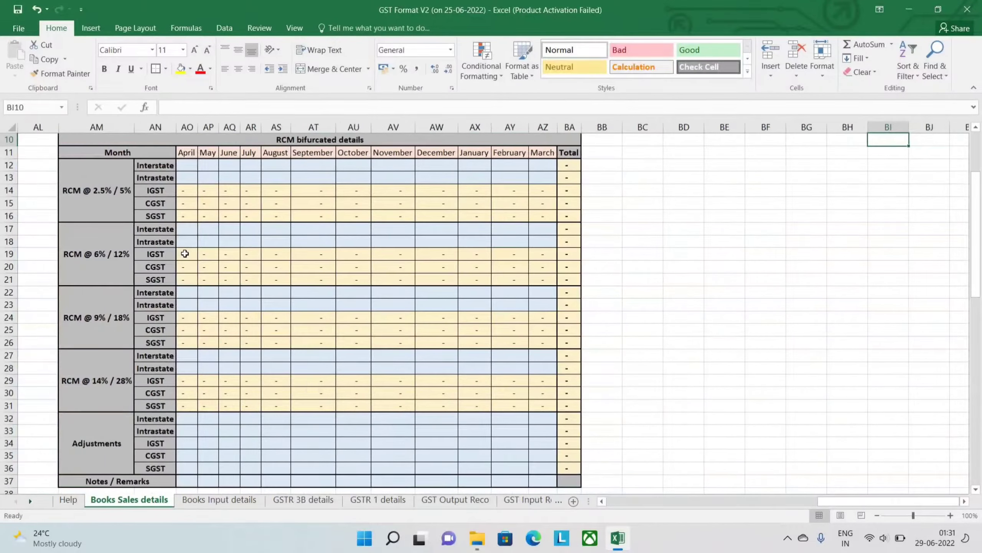
pyautogui.press('Down')
pyautogui.press('Down')
pyautogui.press('Down')
pyautogui.press('Right')
pyautogui.press('Right')
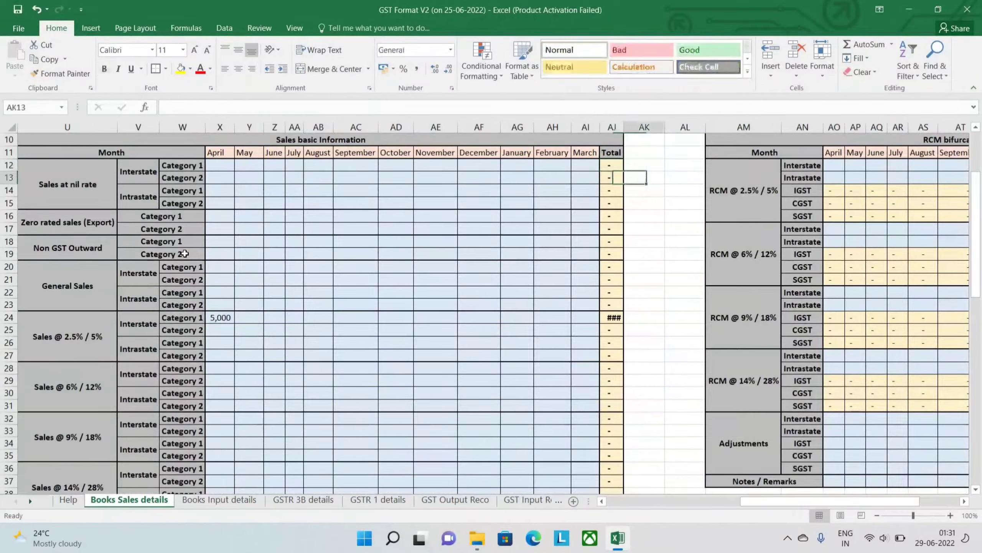
pyautogui.press('Right')
pyautogui.press('Right')
pyautogui.press('Right')
pyautogui.press('Right')
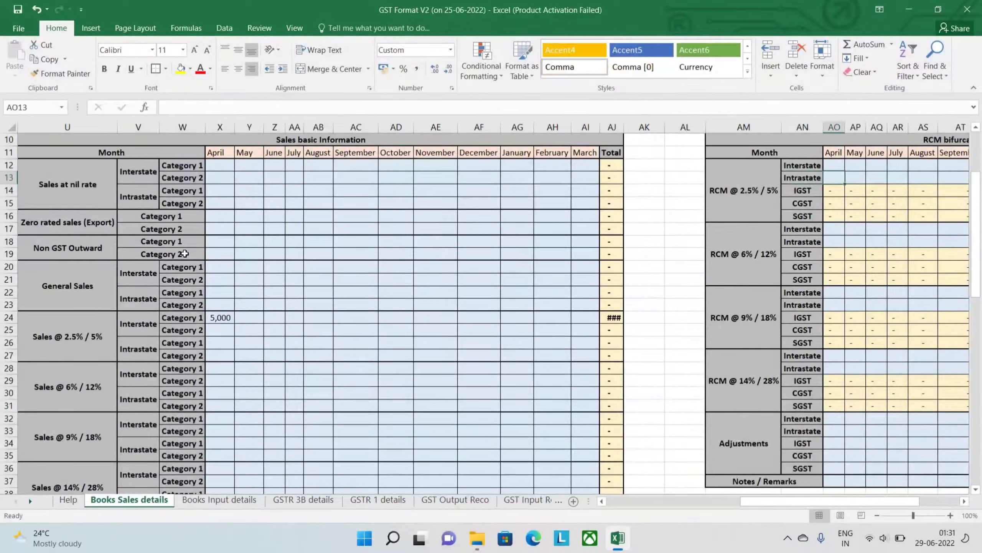
pyautogui.press('Up')
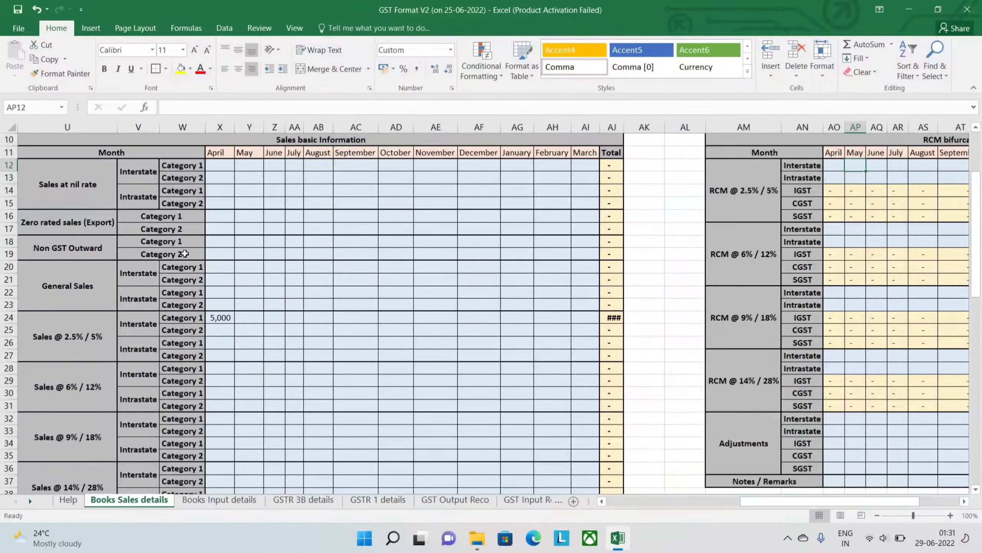
pyautogui.write('4000')
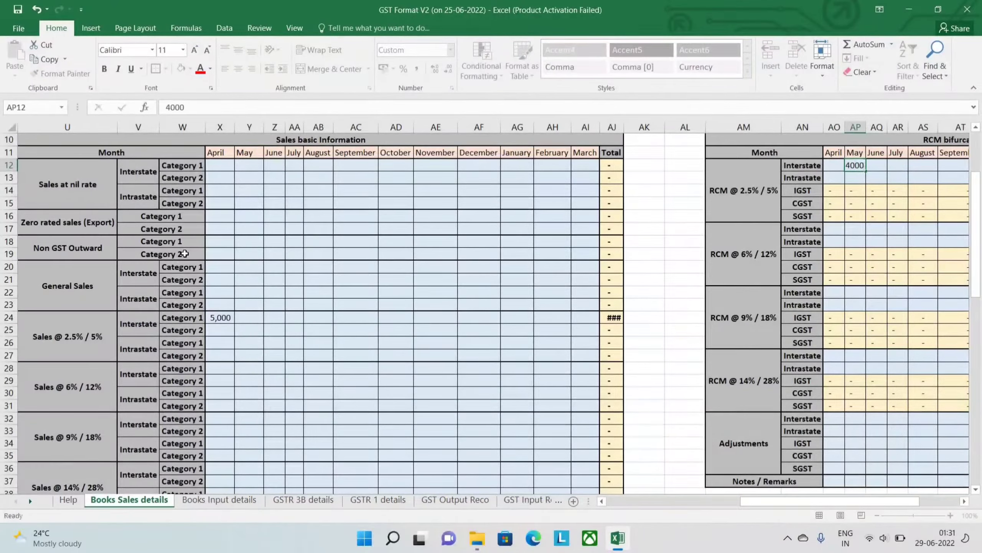
pyautogui.press('Return')
# - Autofit the May column of the RCM bifurcated details table to its 2.5% / 5% entries
pyautogui.press('Up')
pyautogui.hotkey('shift', 'Down')
pyautogui.hotkey('shift', 'Down')
pyautogui.hotkey('alt', 'h')
pyautogui.press('o')
pyautogui.press('i')
# - Review the Sales and taxes (Autocomputed) table from the 2.5% / 5% rows down to the RCM Inward rows
pyautogui.press('Down')
pyautogui.press('Down')
pyautogui.press('Left')
pyautogui.press('Left')
pyautogui.press('Left')
pyautogui.press('Left')
pyautogui.press('Left')
pyautogui.press('Left')
pyautogui.press('Left')
pyautogui.press('Left')
pyautogui.press('Left')
pyautogui.press('Left')
pyautogui.press('Left')
pyautogui.press('Left')
pyautogui.press('Left')
pyautogui.press('Left')
pyautogui.press('Left')
pyautogui.press('Left')
pyautogui.press('Left')
pyautogui.press('Left')
pyautogui.press('Left')
pyautogui.press('Left')
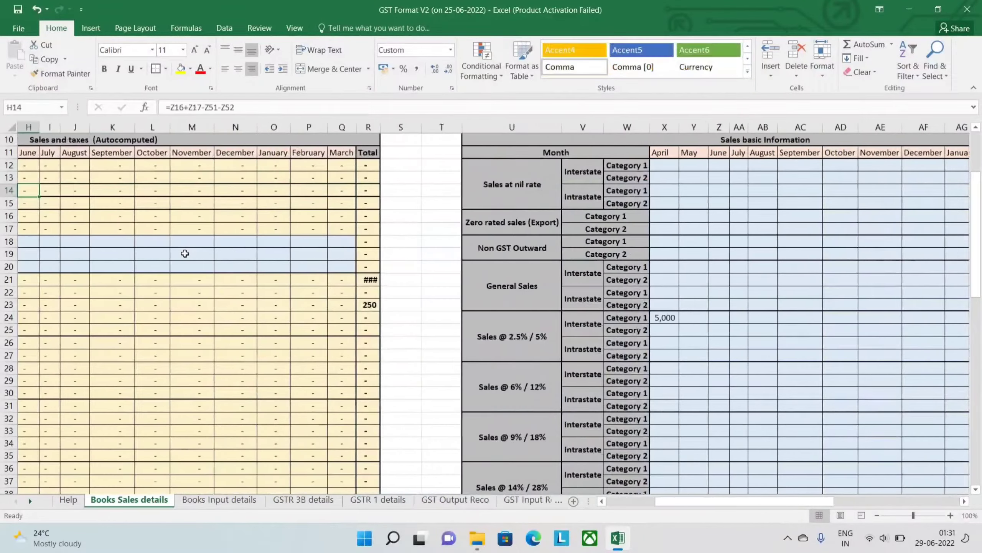
pyautogui.press('Left')
pyautogui.press('Left')
pyautogui.press('Left')
pyautogui.press('Down')
pyautogui.press('Down')
pyautogui.press('Down')
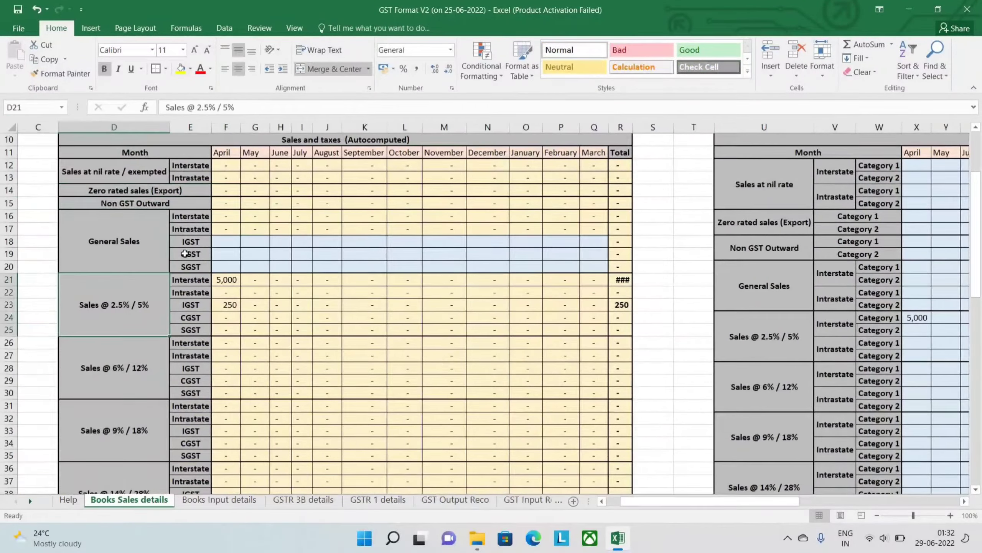
pyautogui.press('Down')
pyautogui.press('Down')
pyautogui.press('Down')
pyautogui.press('Down')
pyautogui.press('Down')
pyautogui.press('Down')
pyautogui.press('Down')
pyautogui.press('Down')
pyautogui.press('Down')
pyautogui.press('Down')
pyautogui.press('Down')
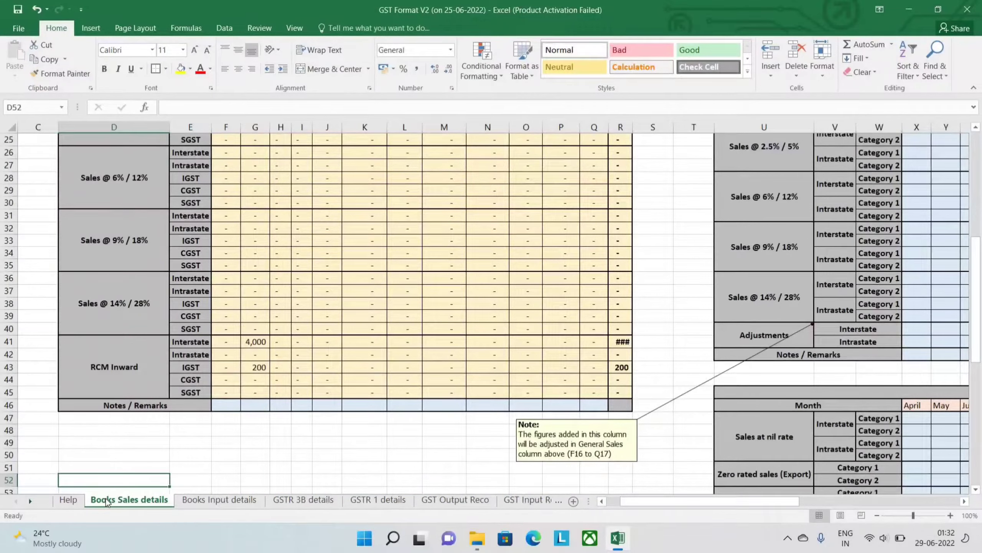
# - Look back up through the Sales and taxes (Autocomputed) table to its April and May month headings
pyautogui.press('Up')
pyautogui.press('Right')
pyautogui.press('Up')
pyautogui.press('Up')
pyautogui.press('Up')
pyautogui.press('Up')
pyautogui.press('Up')
pyautogui.press('Up')
pyautogui.press('Up')
pyautogui.press('Up')
pyautogui.press('Up')
pyautogui.press('Up')
pyautogui.press('Up')
pyautogui.press('Up')
pyautogui.press('Up')
pyautogui.press('Up')
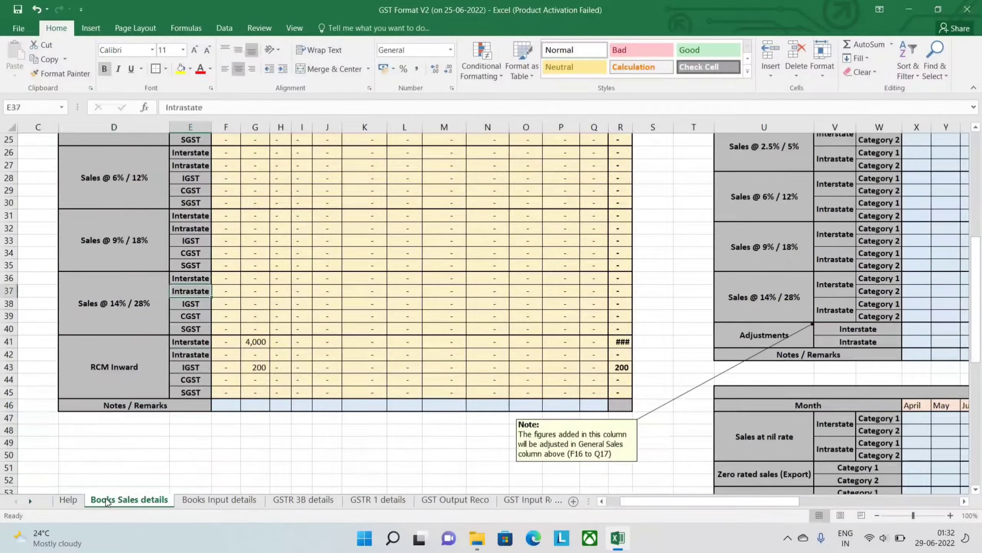
pyautogui.press('Up')
pyautogui.press('Up')
pyautogui.press('Up')
pyautogui.press('Up')
pyautogui.press('Up')
pyautogui.press('Up')
pyautogui.press('Up')
pyautogui.press('Up')
pyautogui.press('Up')
pyautogui.press('Up')
pyautogui.press('Up')
pyautogui.press('Up')
pyautogui.press('Up')
pyautogui.press('Up')
pyautogui.press('Up')
pyautogui.press('Up')
pyautogui.press('Up')
pyautogui.press('Up')
pyautogui.press('Up')
pyautogui.press('Up')
pyautogui.press('Right')
pyautogui.press('Down')
pyautogui.press('Down')
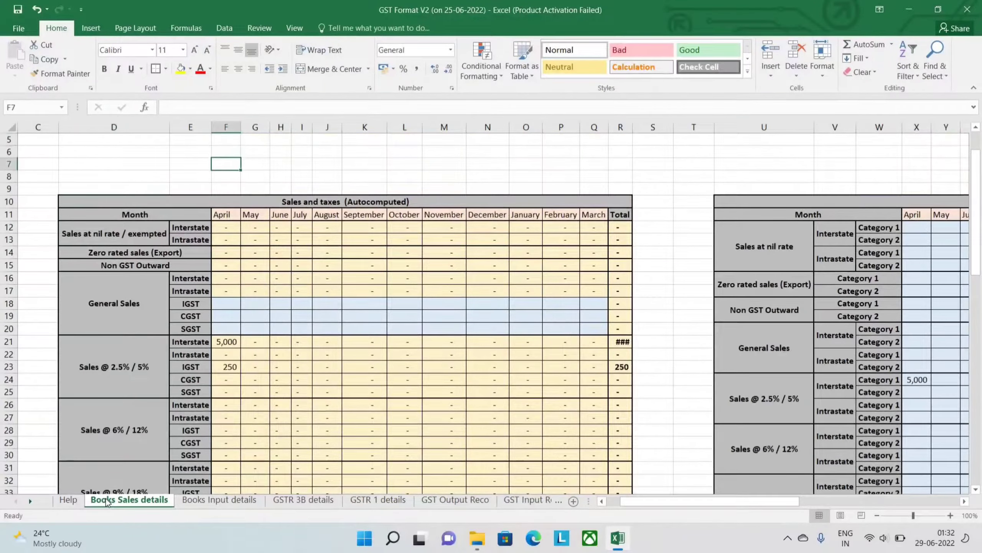
pyautogui.press('Down')
pyautogui.press('Right')
pyautogui.press('Down')
pyautogui.press('Down')
pyautogui.press('Down')
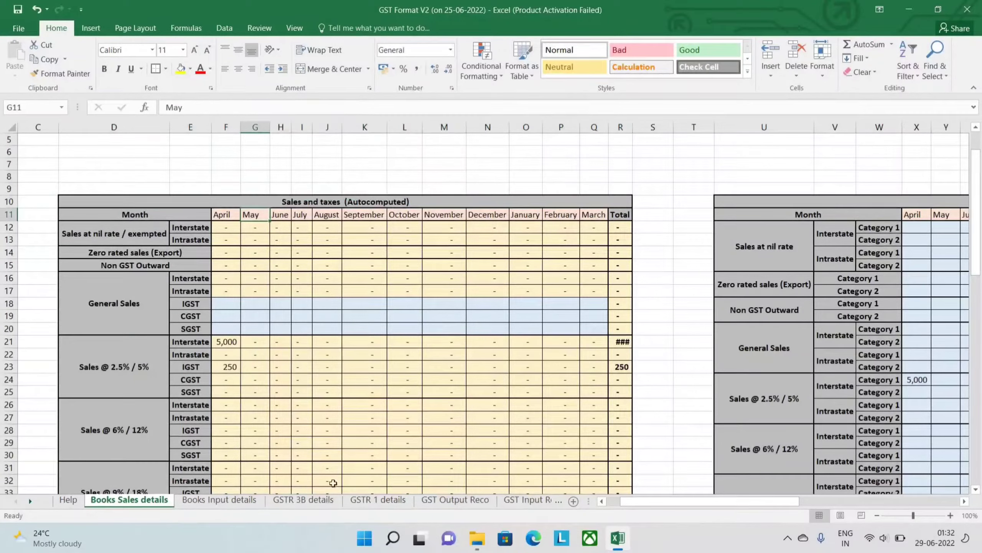
# - View the monthly sales and GST amounts on the GST Output Reco sheet, and return to the Books Sales details tables
pyautogui.click(438, 502)
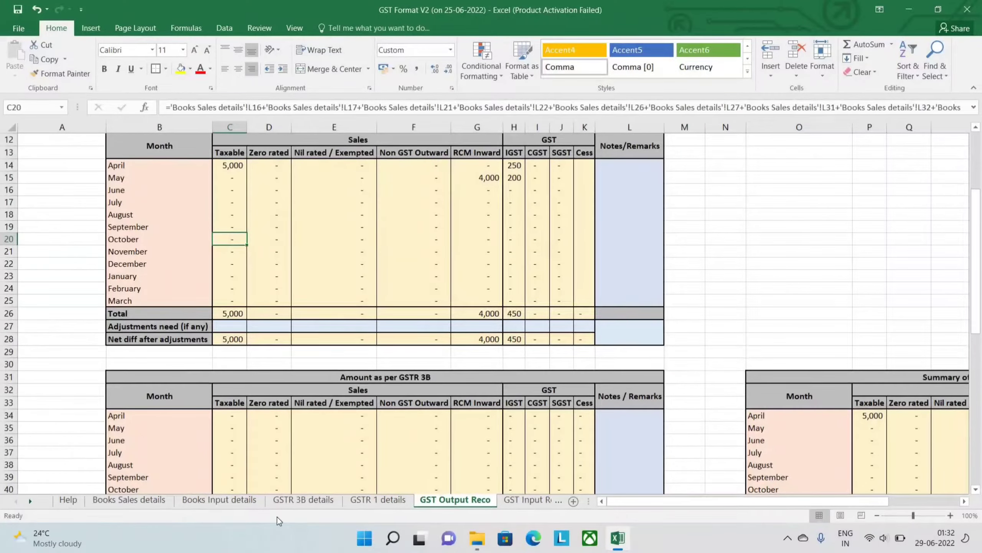
pyautogui.click(162, 501)
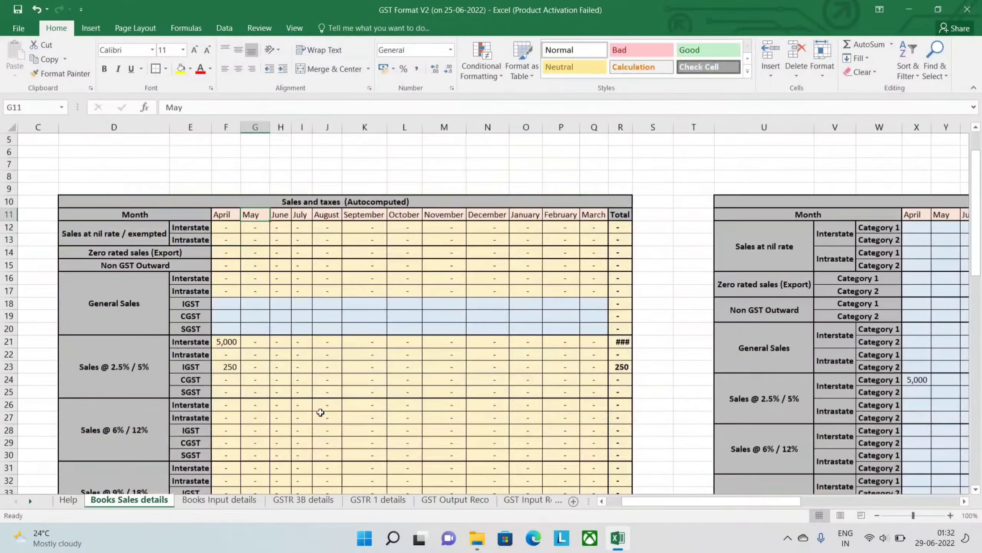
pyautogui.scroll(-2, 320, 412)
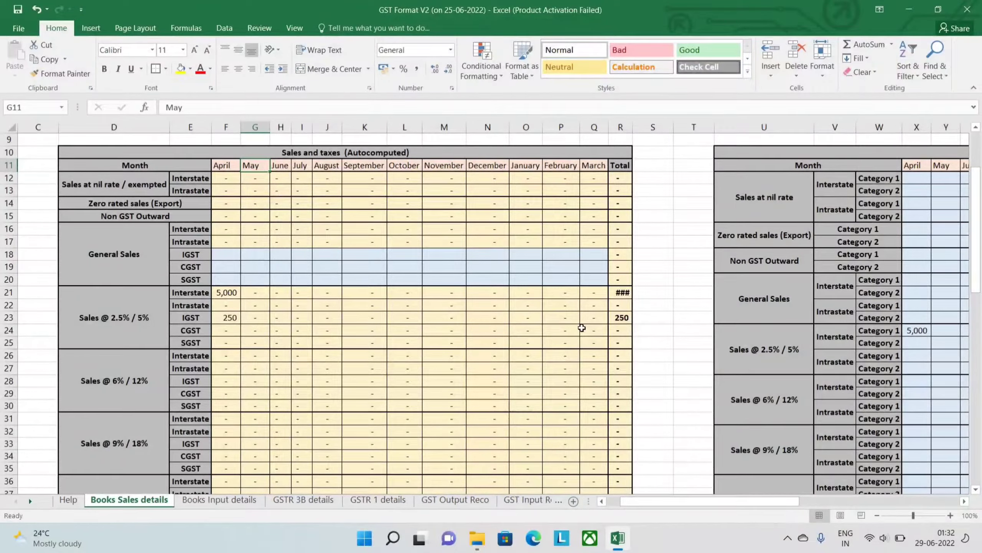
pyautogui.hscroll(1, 582, 327)
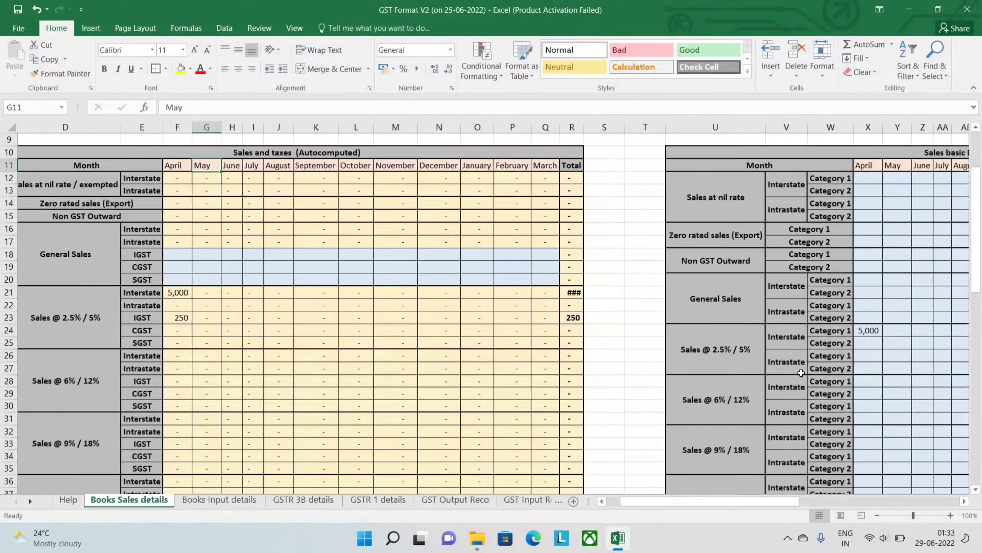
pyautogui.scroll(-4, 814, 369)
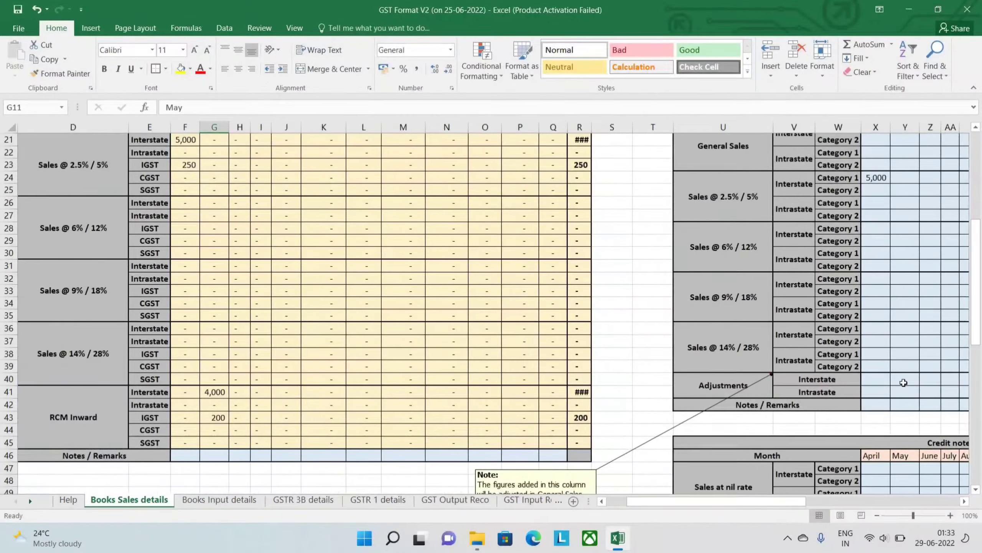
pyautogui.hscroll(2, 904, 382)
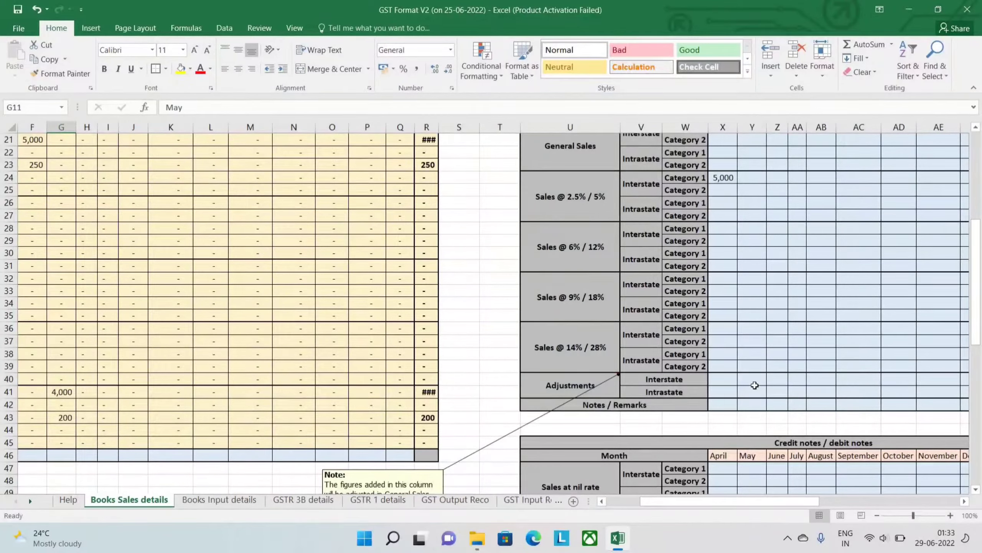
# - Look from the Adjustments rows of Sales basic Information across to the Non GST Outward row of the autocomputed table
pyautogui.click(755, 384)
pyautogui.moveTo(755, 383); pyautogui.dragTo(755, 385)
pyautogui.press('Up')
pyautogui.press('Left')
pyautogui.press('Left')
pyautogui.press('Left')
pyautogui.press('Left')
pyautogui.press('Left')
pyautogui.press('Left')
pyautogui.press('Left')
pyautogui.press('Left')
pyautogui.press('Left')
pyautogui.press('Left')
pyautogui.press('Left')
pyautogui.press('Left')
pyautogui.hotkey('ctrl', 'Up')
pyautogui.hotkey('ctrl', 'Up')
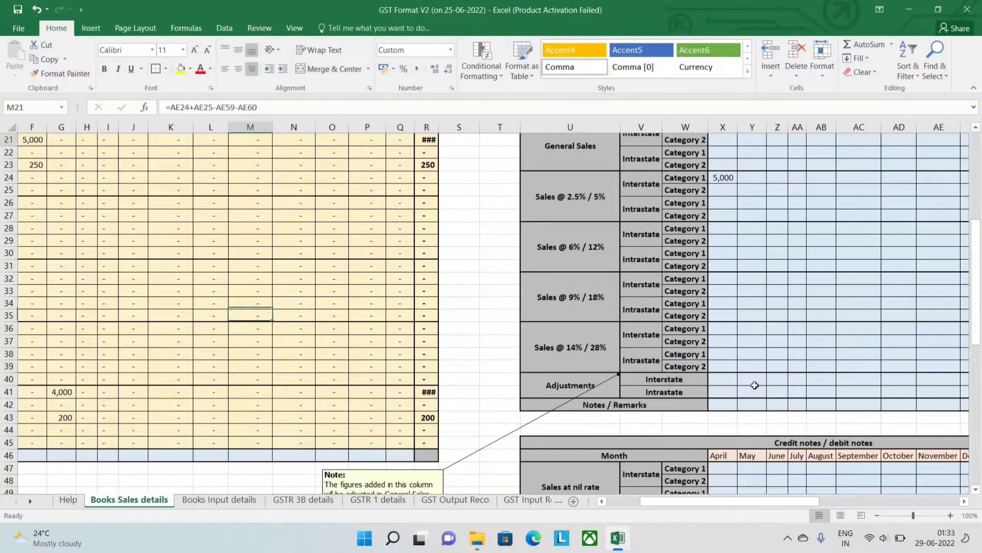
pyautogui.press('Left')
pyautogui.press('Left')
pyautogui.press('Left')
pyautogui.press('Left')
pyautogui.press('Left')
pyautogui.press('Left')
pyautogui.press('Left')
pyautogui.press('Left')
pyautogui.press('Up')
pyautogui.press('Up')
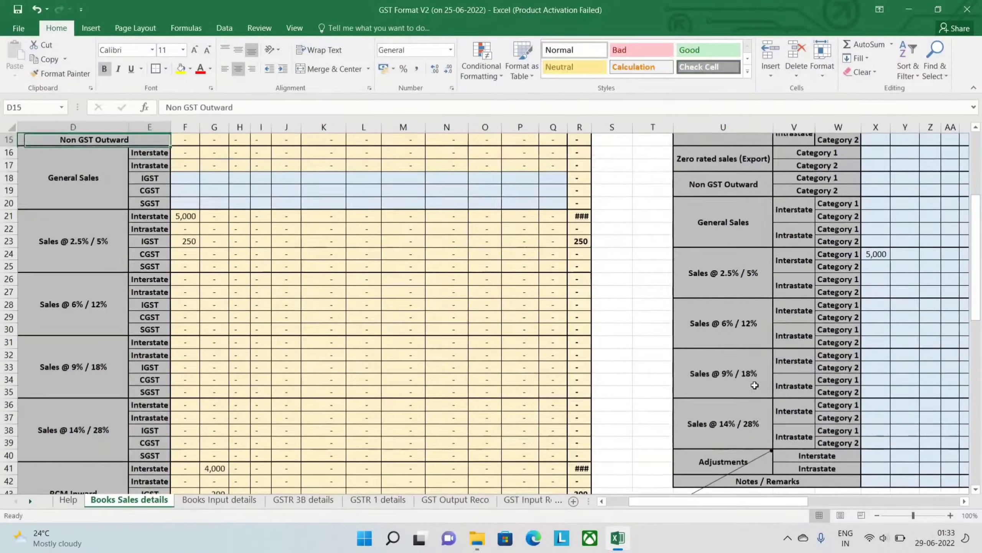
# - Look across to the RCM bifurcated details table, down to its RCM @ 14% / 28% tax rows
pyautogui.press('Down')
pyautogui.press('Right')
pyautogui.press('Right')
pyautogui.press('Down')
pyautogui.press('Right')
pyautogui.press('Right')
pyautogui.press('Right')
pyautogui.press('Right')
pyautogui.press('Right')
pyautogui.press('Right')
pyautogui.press('Right')
pyautogui.press('Right')
pyautogui.press('Right')
pyautogui.press('Right')
pyautogui.press('Right')
pyautogui.press('Right')
pyautogui.press('Right')
pyautogui.press('Right')
pyautogui.press('Right')
pyautogui.press('Right')
pyautogui.press('Right')
pyautogui.press('Right')
pyautogui.press('Right')
pyautogui.press('Right')
pyautogui.press('Right')
pyautogui.press('Right')
pyautogui.press('Right')
pyautogui.press('Right')
pyautogui.press('Down')
pyautogui.press('Down')
pyautogui.press('Down')
pyautogui.press('Down')
pyautogui.press('Down')
pyautogui.press('Down')
pyautogui.press('Down')
pyautogui.press('Down')
pyautogui.press('Down')
pyautogui.press('Down')
pyautogui.press('Down')
pyautogui.press('Down')
pyautogui.press('Down')
pyautogui.press('Down')
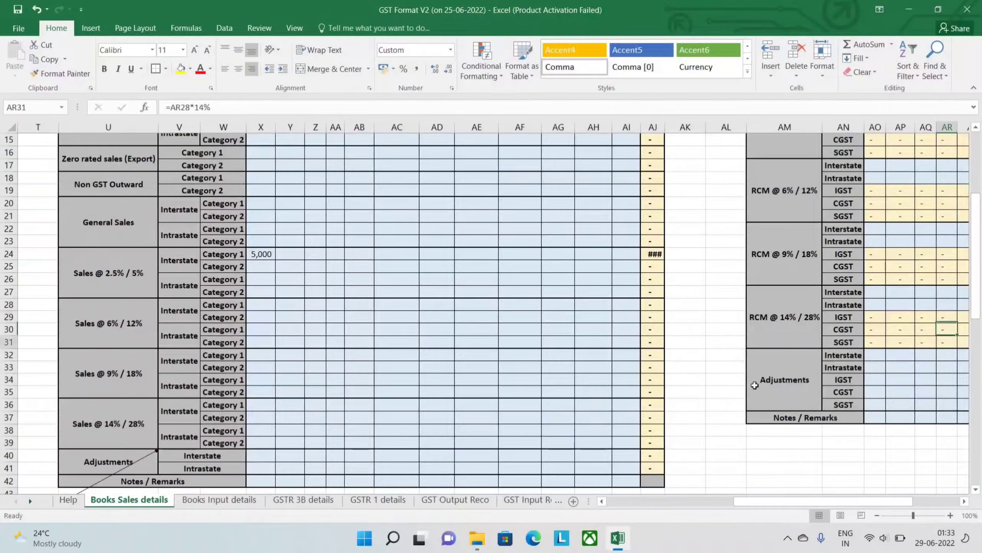
# - Locate the RCM Inward block of the Sales and taxes (Autocomputed) table
pyautogui.press('Down')
pyautogui.press('Down')
pyautogui.press('Down')
pyautogui.press('Down')
pyautogui.press('Down')
pyautogui.press('Down')
pyautogui.press('Down')
pyautogui.press('Left')
pyautogui.press('Left')
pyautogui.press('Left')
pyautogui.press('Left')
pyautogui.press('Left')
pyautogui.press('Left')
pyautogui.press('Left')
pyautogui.press('Left')
pyautogui.press('Left')
pyautogui.press('Left')
pyautogui.press('Left')
pyautogui.press('Left')
pyautogui.press('Left')
pyautogui.press('Left')
pyautogui.press('Left')
pyautogui.press('Left')
pyautogui.press('Left')
pyautogui.press('Left')
pyautogui.press('Left')
pyautogui.press('Left')
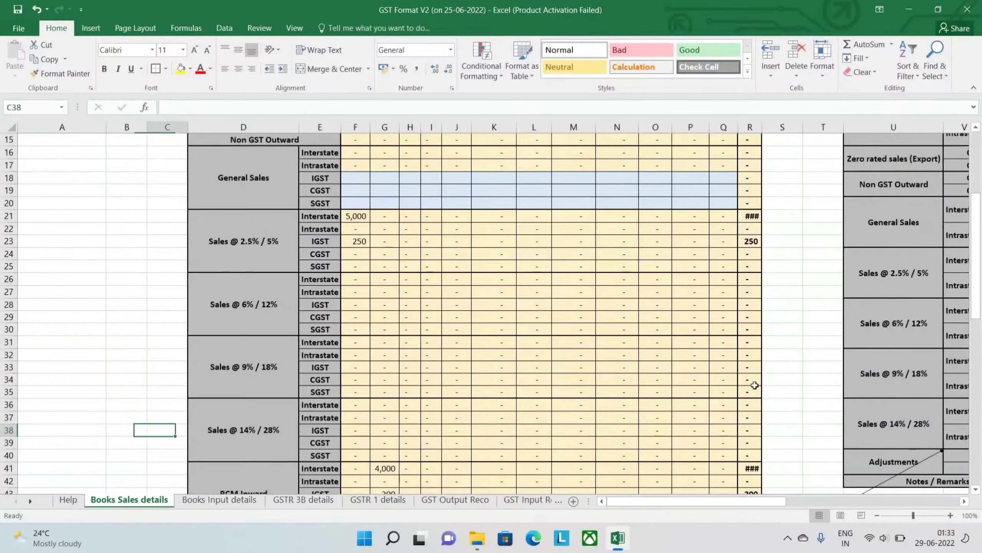
pyautogui.press('Down')
pyautogui.press('Down')
pyautogui.press('Down')
pyautogui.press('Down')
pyautogui.press('Down')
pyautogui.press('Down')
pyautogui.press('Down')
pyautogui.press('Down')
pyautogui.press('Right')
pyautogui.press('Up')
pyautogui.press('Up')
pyautogui.press('Down')
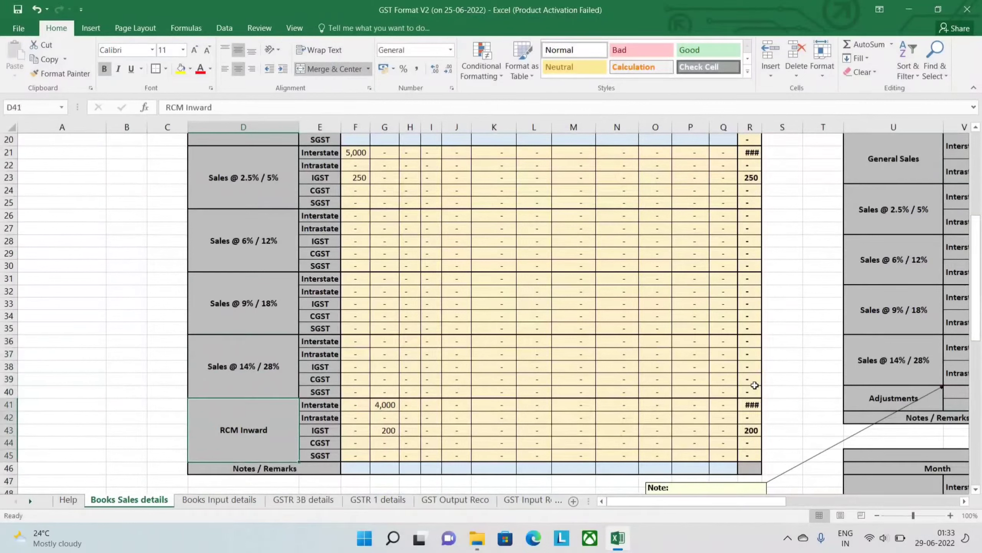
# - Highlight the RCM Inward interstate to CGST cells from April onward in the autocomputed table
pyautogui.press('Right')
pyautogui.press('Right')
pyautogui.hotkey('shift', 'Down')
pyautogui.hotkey('shift', 'Down')
pyautogui.hotkey('shift', 'Down')
pyautogui.hotkey('shift', 'Right')
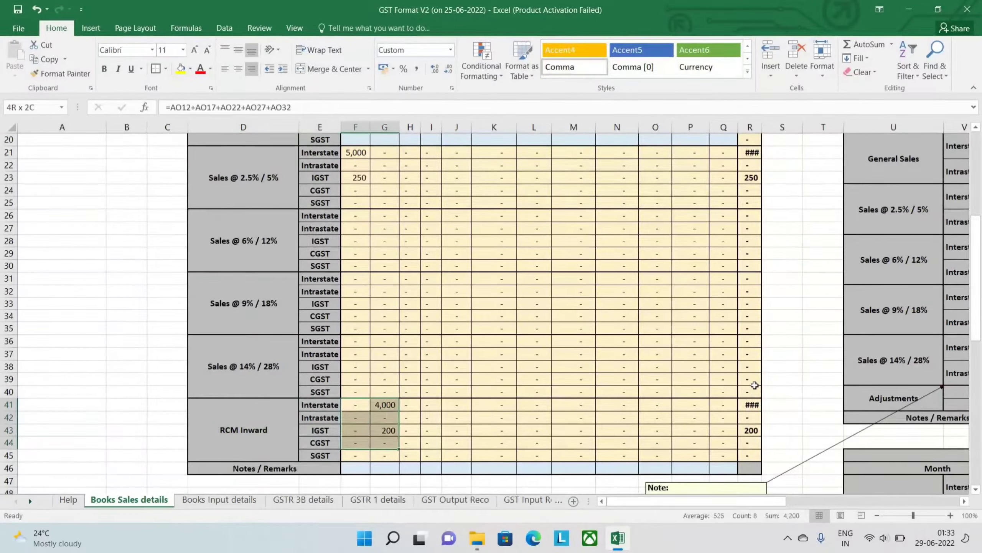
pyautogui.hotkey('shift', 'Right')
pyautogui.press('Up')
pyautogui.press('Up')
pyautogui.press('Up')
pyautogui.press('Up')
pyautogui.press('Up')
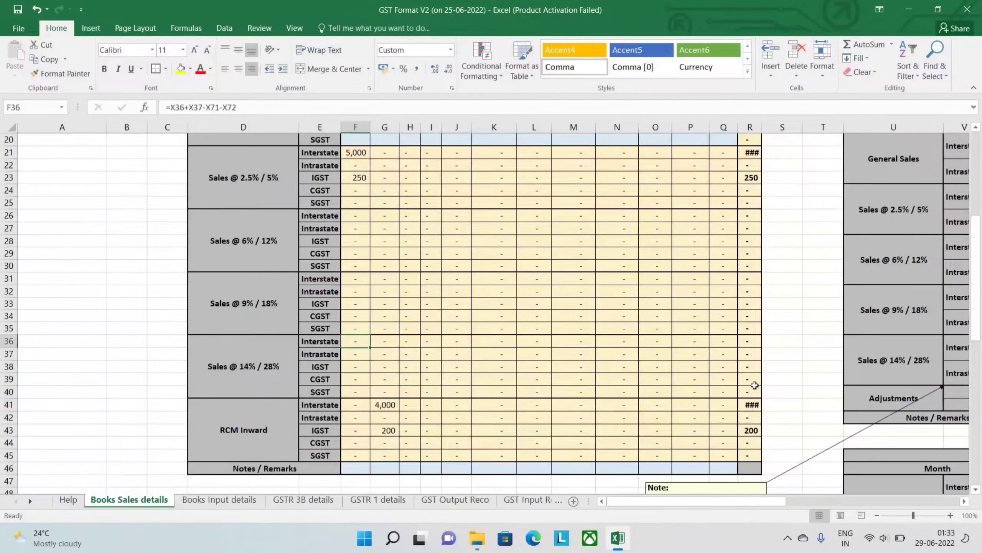
# - Highlight the interstate Category 1 and Category 2 labels of Sales @ 6% / 12% in Sales basic Information
pyautogui.press('Up')
pyautogui.press('Up')
pyautogui.press('Right')
pyautogui.press('Right')
pyautogui.press('Right')
pyautogui.press('Right')
pyautogui.press('Right')
pyautogui.press('Right')
pyautogui.press('Right')
pyautogui.press('Right')
pyautogui.press('Right')
pyautogui.press('Right')
pyautogui.press('Up')
pyautogui.press('Right')
pyautogui.press('Right')
pyautogui.press('Right')
pyautogui.press('Right')
pyautogui.press('Right')
pyautogui.press('Right')
pyautogui.press('Right')
pyautogui.press('Right')
pyautogui.press('Right')
pyautogui.press('Up')
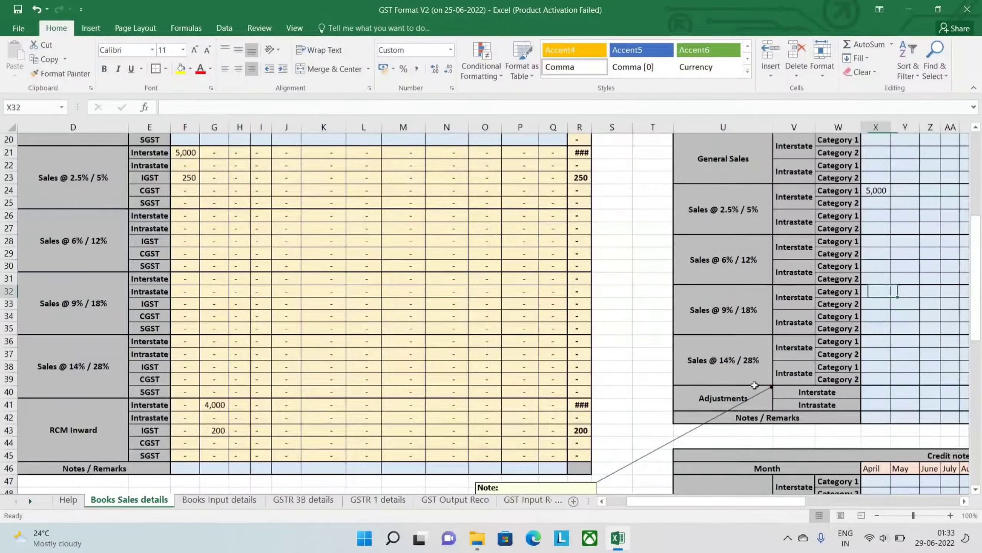
pyautogui.press('Left')
pyautogui.press('Left')
pyautogui.press('Up')
pyautogui.press('Up')
pyautogui.press('Up')
pyautogui.press('Up')
pyautogui.hotkey('shift', 'Down')
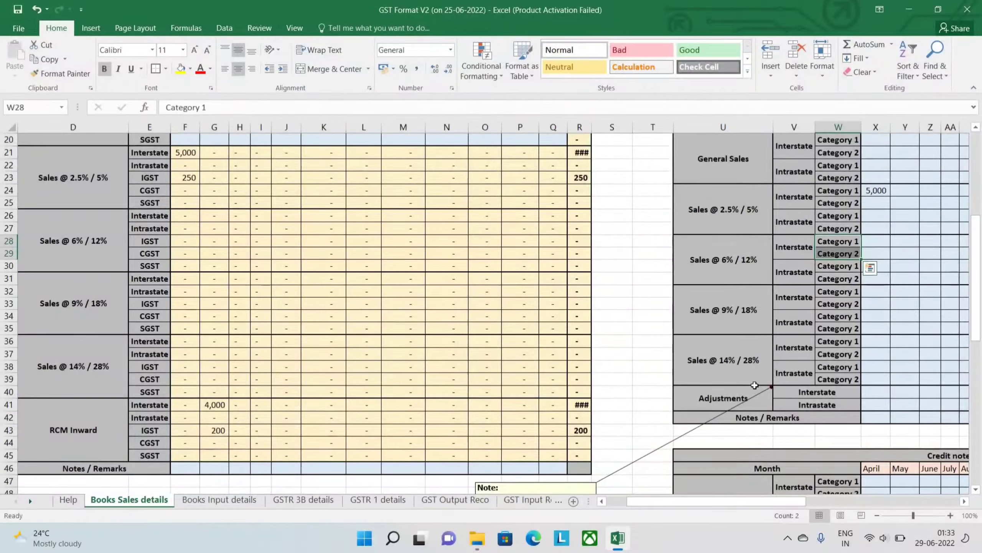
# - Highlight the interstate Category 1 and Category 2 labels of Sales @ 2.5% / 5% in Sales basic Information
pyautogui.press('Up')
pyautogui.press('Up')
pyautogui.press('Up')
pyautogui.press('Up')
pyautogui.hotkey('shift', 'Down')
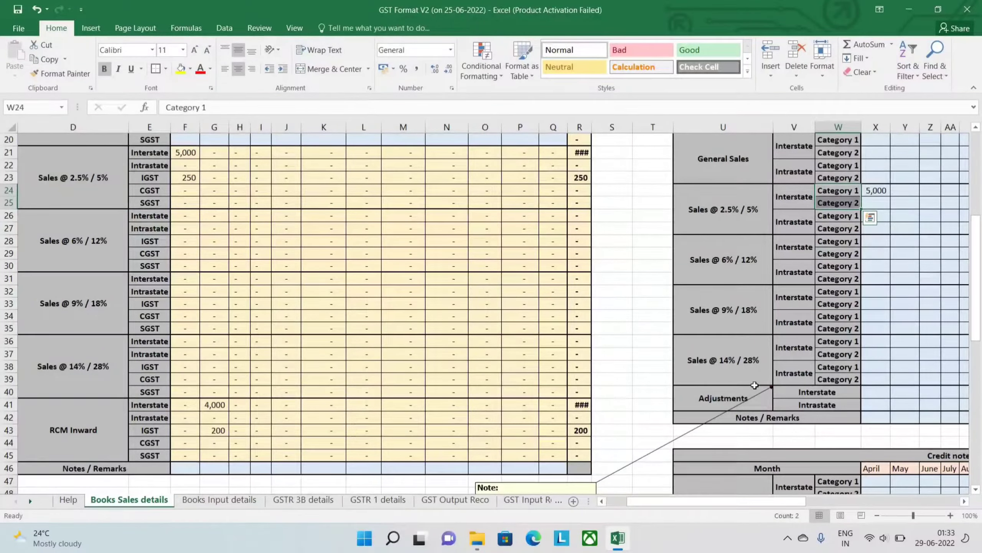
# - Insert a new sheet row at row 26, below the interstate Category 2 row of Sales @ 2.5% / 5%
pyautogui.press('Down')
pyautogui.press('Down')
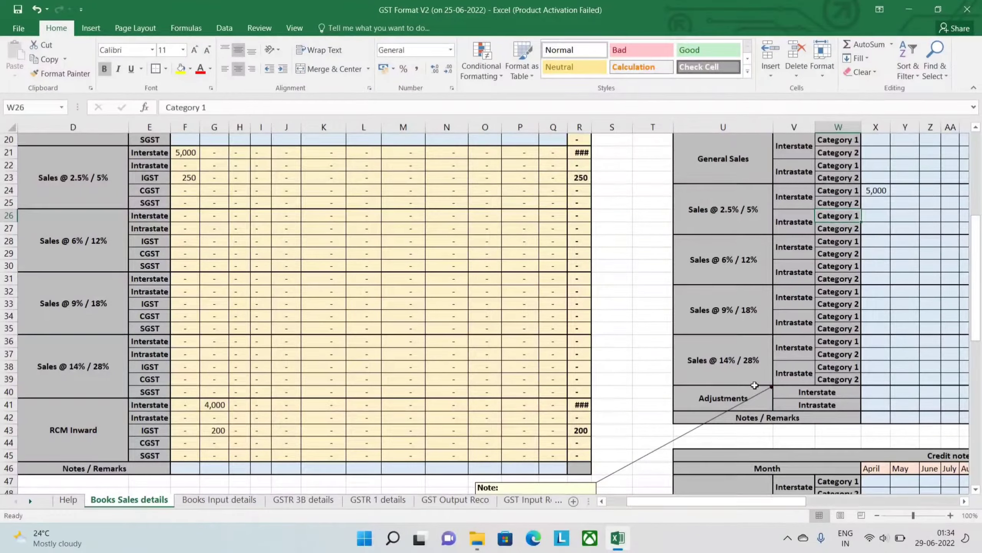
pyautogui.click(9, 215)
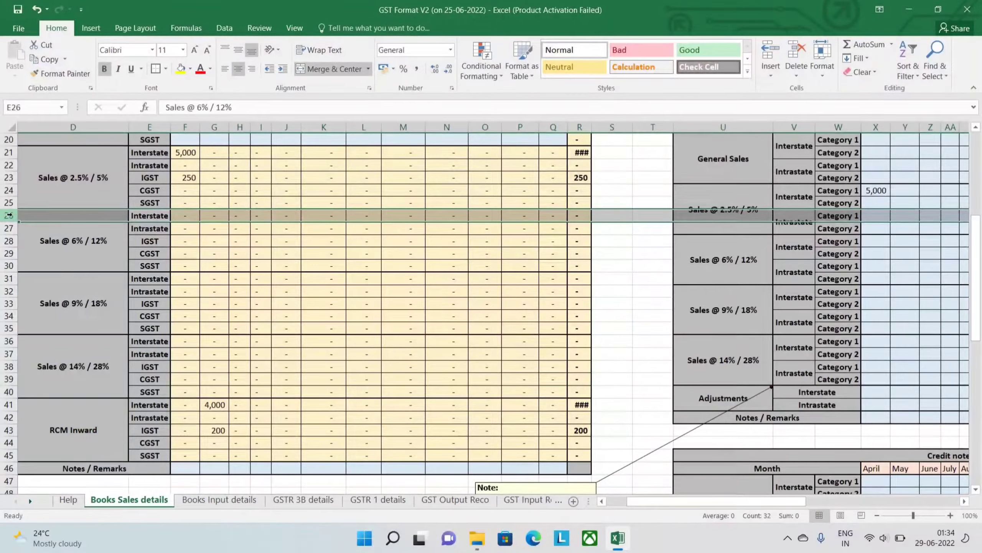
pyautogui.hotkey('ctrl', 'shift', '+')
# - Copy the Category 2 label into the new row in W26 and change it to Category 3
pyautogui.press('Right')
pyautogui.press('Right')
pyautogui.press('Right')
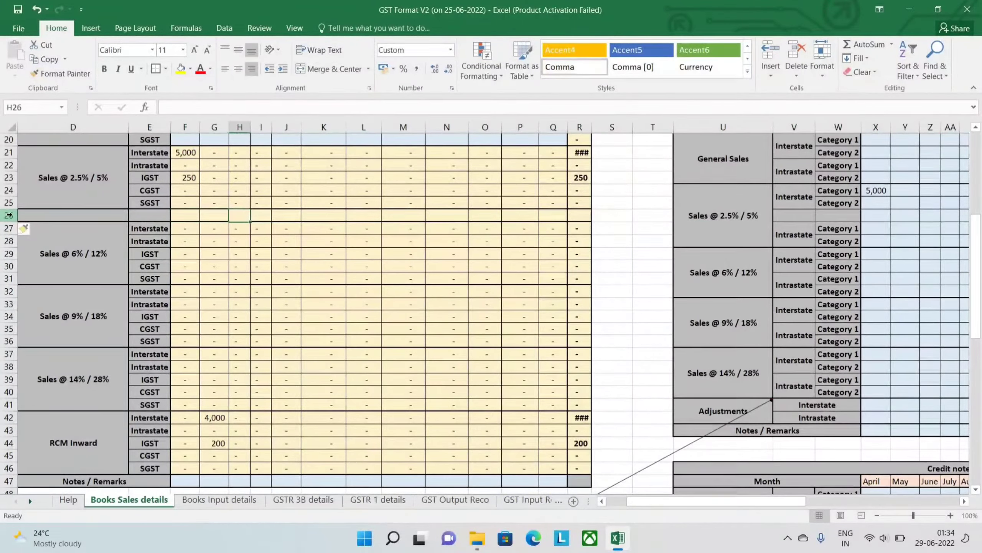
pyautogui.press('Right')
pyautogui.press('Right')
pyautogui.press('Right')
pyautogui.press('Right')
pyautogui.press('Right')
pyautogui.press('Right')
pyautogui.press('Right')
pyautogui.press('Right')
pyautogui.press('Right')
pyautogui.press('Right')
pyautogui.press('Right')
pyautogui.press('Right')
pyautogui.press('Right')
pyautogui.press('Right')
pyautogui.press('Right')
pyautogui.press('Up')
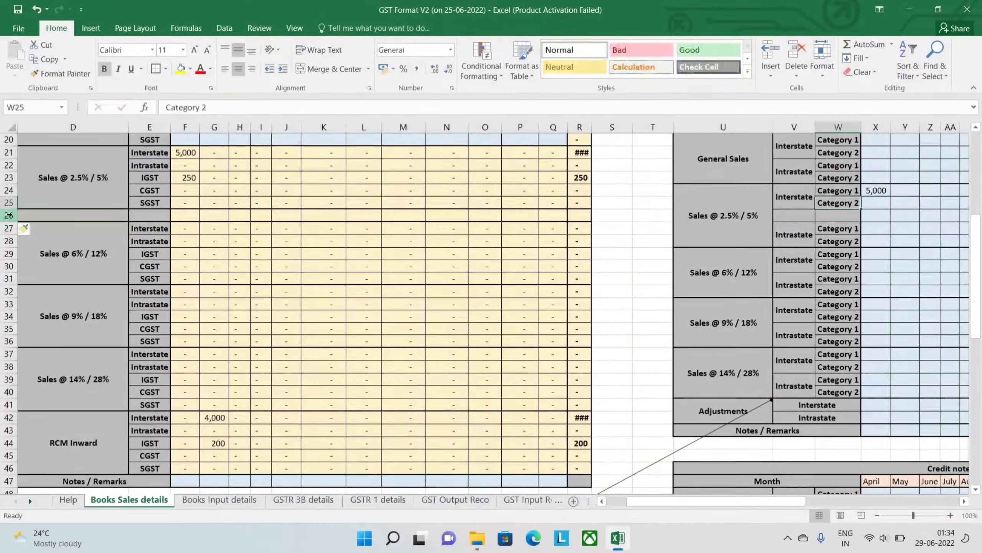
pyautogui.hotkey('ctrl', 'c')
pyautogui.press('Down')
pyautogui.press('Return')
pyautogui.press('F2')
pyautogui.press('BackSpace')
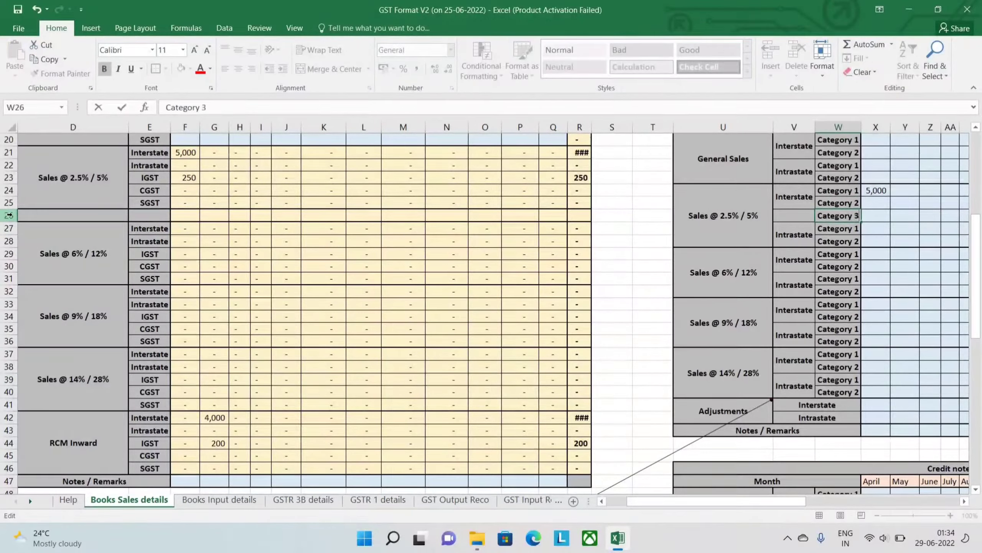
pyautogui.write('3')
pyautogui.press('Return')
# - Add the Category 3 cell X26 to the April interstate formula for Sales @ 2.5% / 5% in F21
pyautogui.press('Up')
pyautogui.press('Left')
pyautogui.press('Left')
pyautogui.press('Left')
pyautogui.press('Left')
pyautogui.press('Left')
pyautogui.press('Left')
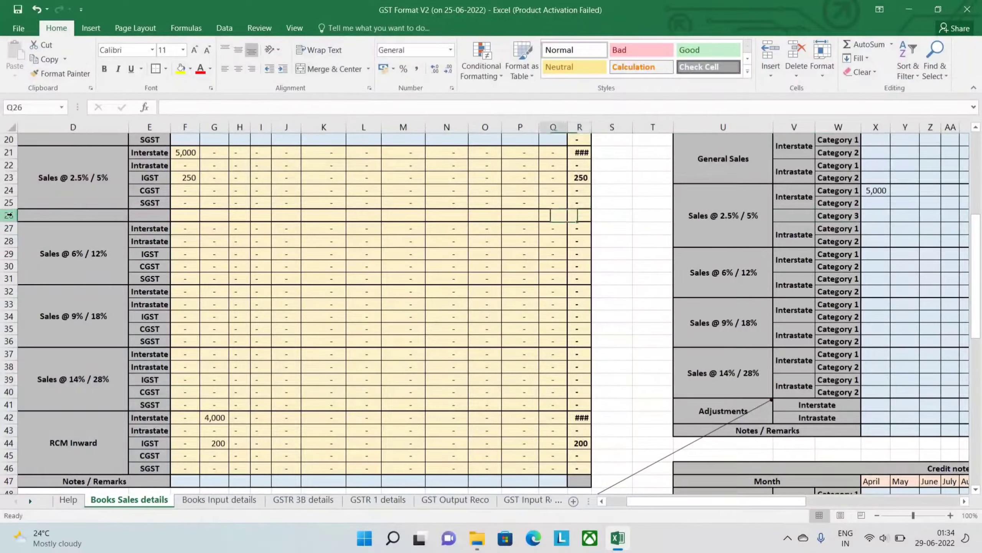
pyautogui.press('Left')
pyautogui.press('Left')
pyautogui.press('Left')
pyautogui.press('Left')
pyautogui.press('Left')
pyautogui.press('Left')
pyautogui.press('Left')
pyautogui.press('Left')
pyautogui.press('Up')
pyautogui.press('Up')
pyautogui.press('Left')
pyautogui.press('Up')
pyautogui.press('Left')
pyautogui.press('Left')
pyautogui.press('Up')
pyautogui.press('Up')
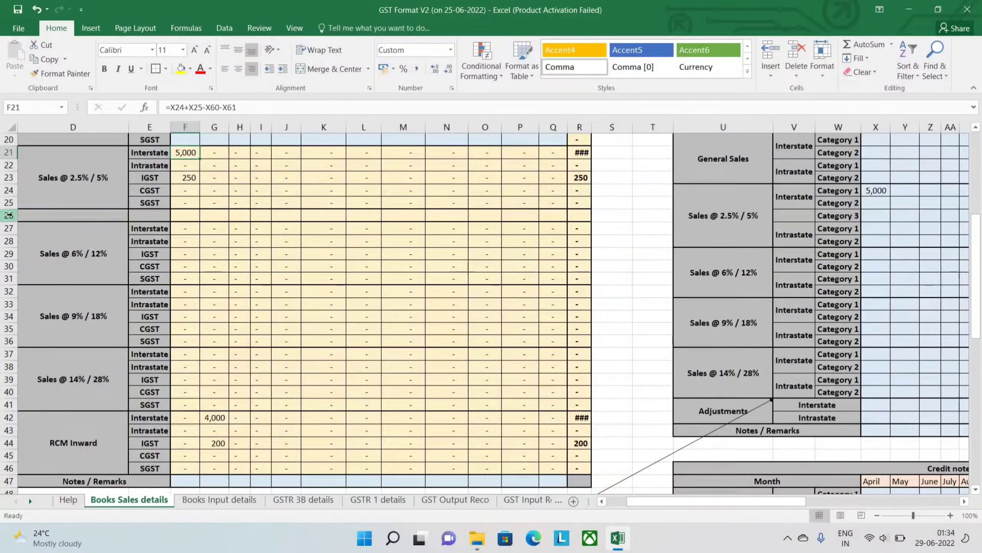
pyautogui.press('F2')
pyautogui.write('+')
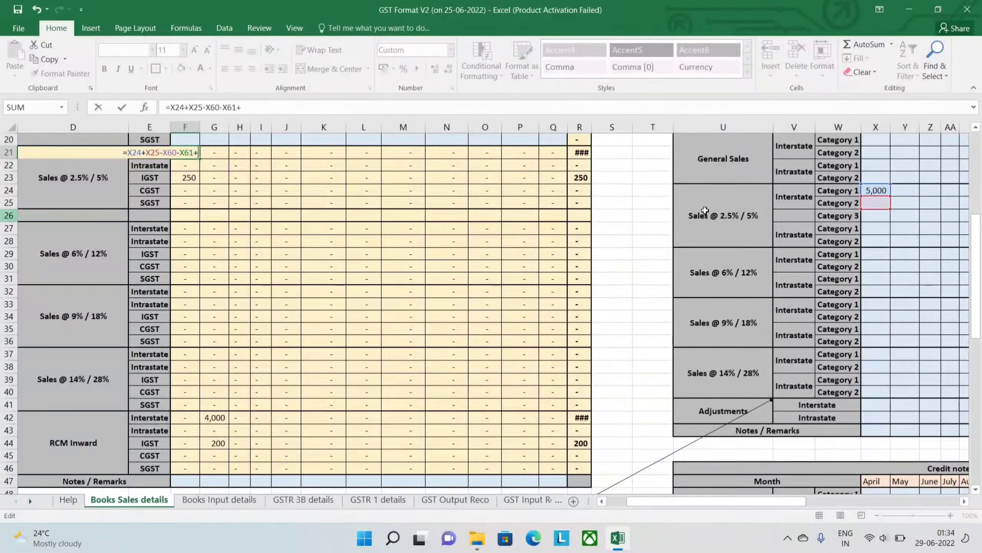
pyautogui.click(873, 218)
pyautogui.press('Return')
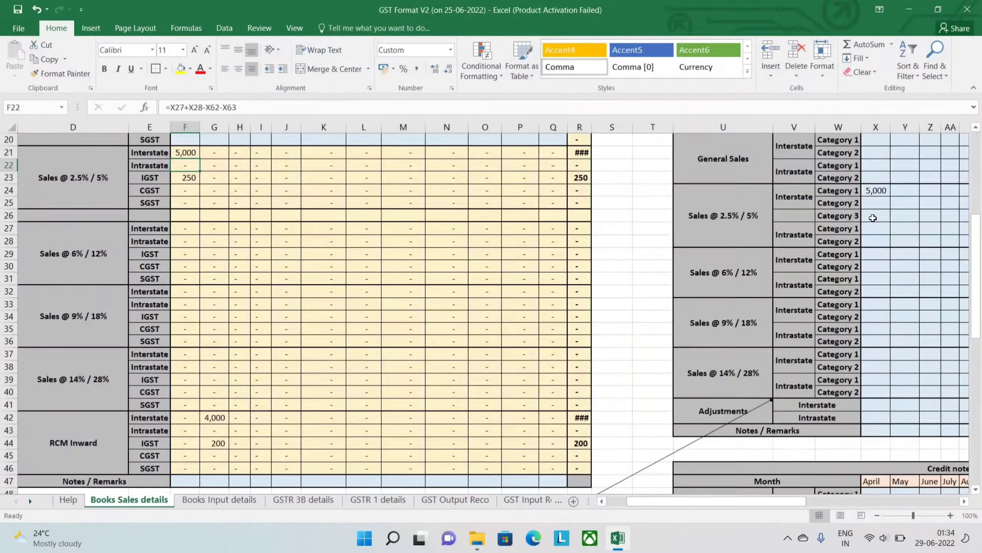
# - Enter 6000 as the April interstate amount for Category 3 of Sales @ 2.5% / 5%
pyautogui.press('Down')
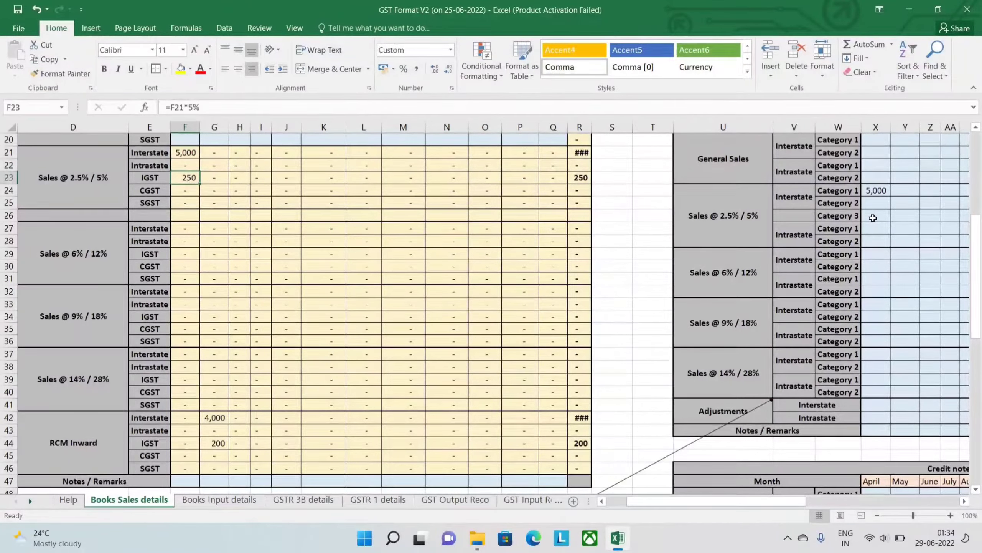
pyautogui.click(873, 218)
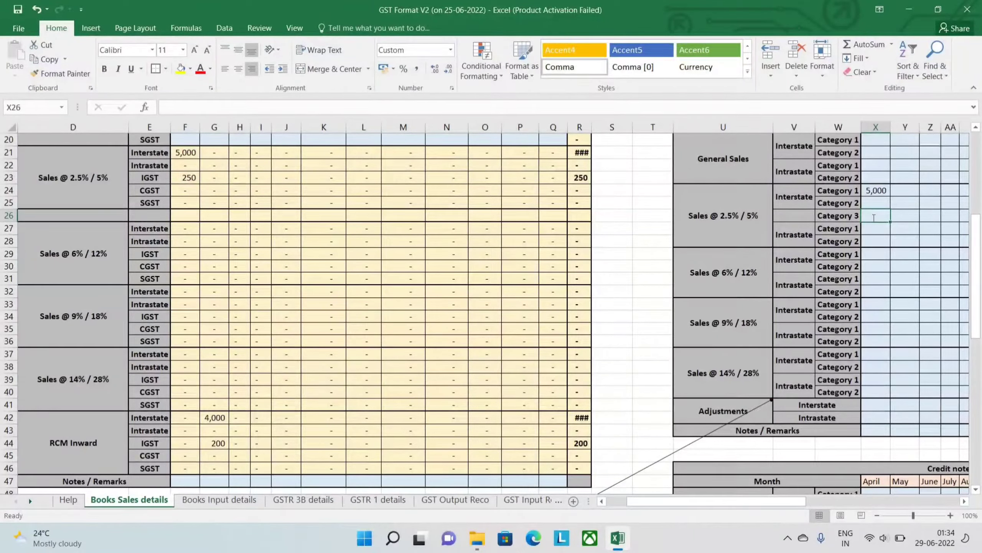
pyautogui.write('6000')
pyautogui.press('Return')
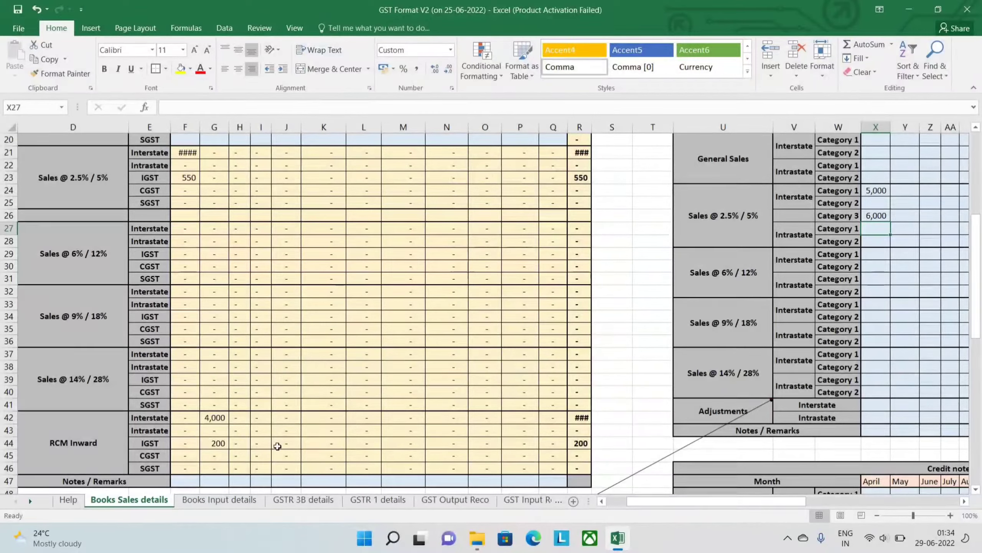
pyautogui.press('Up')
pyautogui.press('Up')
pyautogui.press('Up')
pyautogui.press('Up')
pyautogui.press('Up')
pyautogui.press('Up')
pyautogui.press('Up')
pyautogui.press('Up')
pyautogui.press('Up')
pyautogui.press('Up')
pyautogui.press('Up')
pyautogui.press('Up')
pyautogui.press('Up')
pyautogui.press('Up')
pyautogui.press('Up')
pyautogui.press('Up')
pyautogui.press('Up')
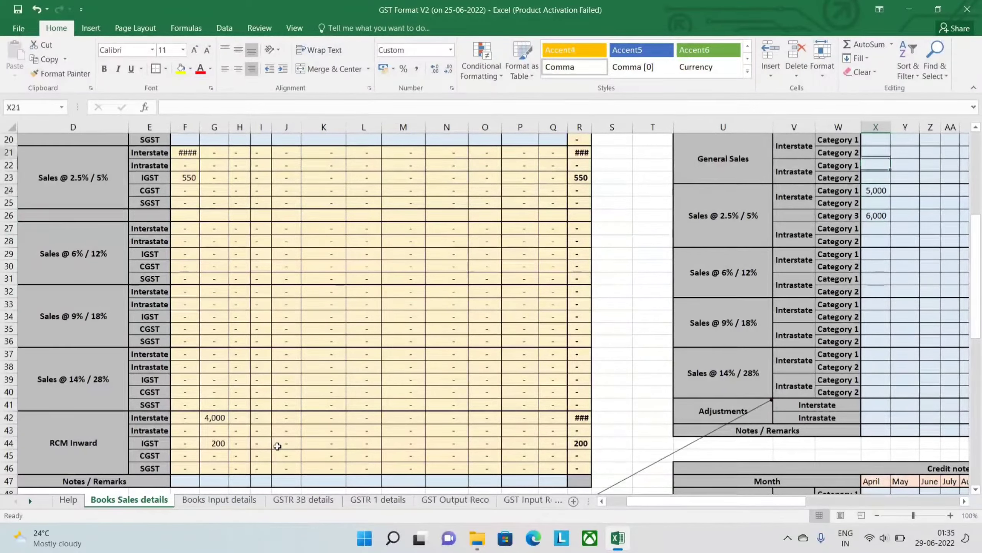
# - Examine the RCM bifurcated details table across its months on the Books Sales details sheet
pyautogui.press('Up')
pyautogui.press('Up')
pyautogui.press('Up')
pyautogui.press('Up')
pyautogui.press('Right')
pyautogui.press('Right')
pyautogui.press('Right')
pyautogui.press('Right')
pyautogui.press('Right')
pyautogui.press('Right')
pyautogui.press('Right')
pyautogui.press('Right')
pyautogui.press('Right')
pyautogui.press('Right')
pyautogui.press('Right')
pyautogui.press('Right')
pyautogui.press('Right')
pyautogui.press('Right')
pyautogui.press('Right')
pyautogui.press('Right')
pyautogui.press('Right')
pyautogui.press('Right')
pyautogui.press('Right')
pyautogui.press('Right')
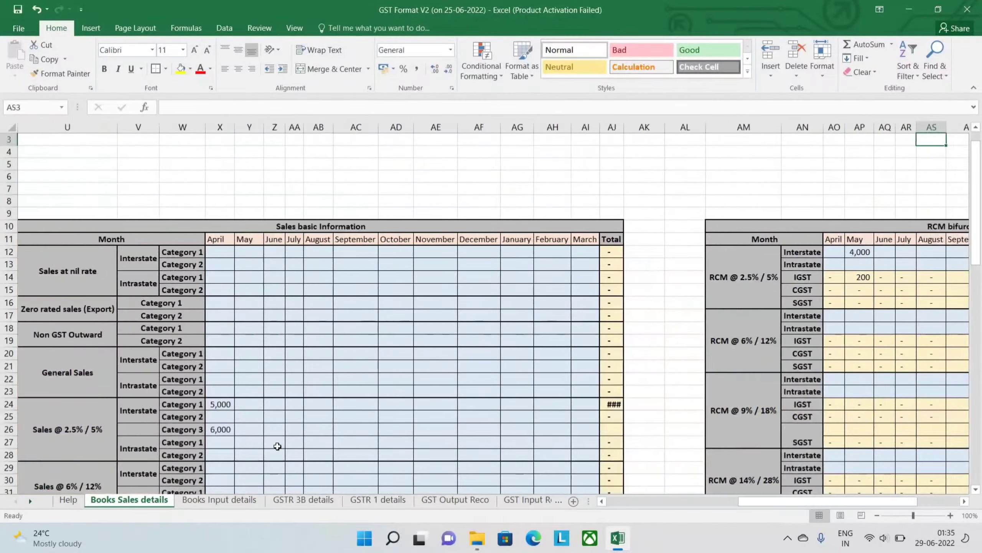
pyautogui.press('Down')
pyautogui.press('Down')
pyautogui.press('Down')
pyautogui.press('Down')
pyautogui.press('Down')
pyautogui.press('Down')
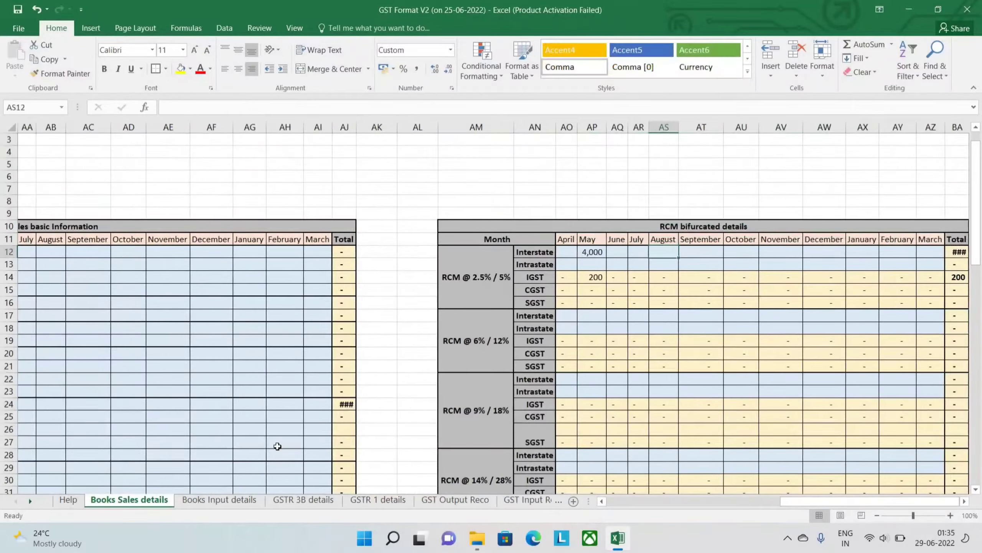
pyautogui.press('Right')
pyautogui.press('Right')
pyautogui.press('Right')
pyautogui.press('Right')
pyautogui.press('Right')
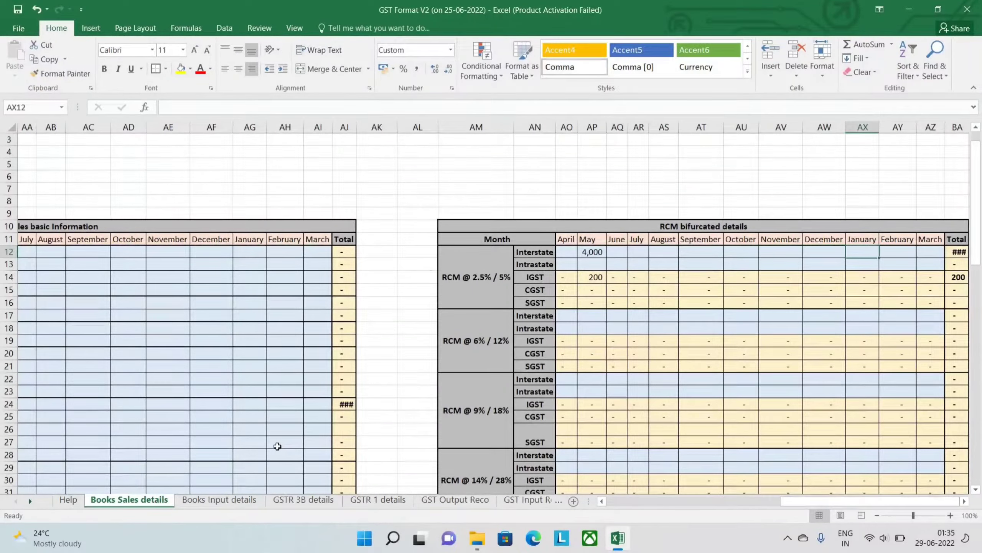
pyautogui.press('Left')
pyautogui.press('Left')
pyautogui.press('Left')
pyautogui.press('Left')
pyautogui.press('Left')
pyautogui.press('Left')
pyautogui.press('Left')
pyautogui.press('Left')
pyautogui.press('Left')
pyautogui.press('Left')
pyautogui.press('Left')
pyautogui.press('Left')
pyautogui.press('Left')
pyautogui.press('Left')
pyautogui.press('Left')
pyautogui.press('Left')
pyautogui.press('Left')
pyautogui.press('Left')
pyautogui.press('Left')
pyautogui.press('Left')
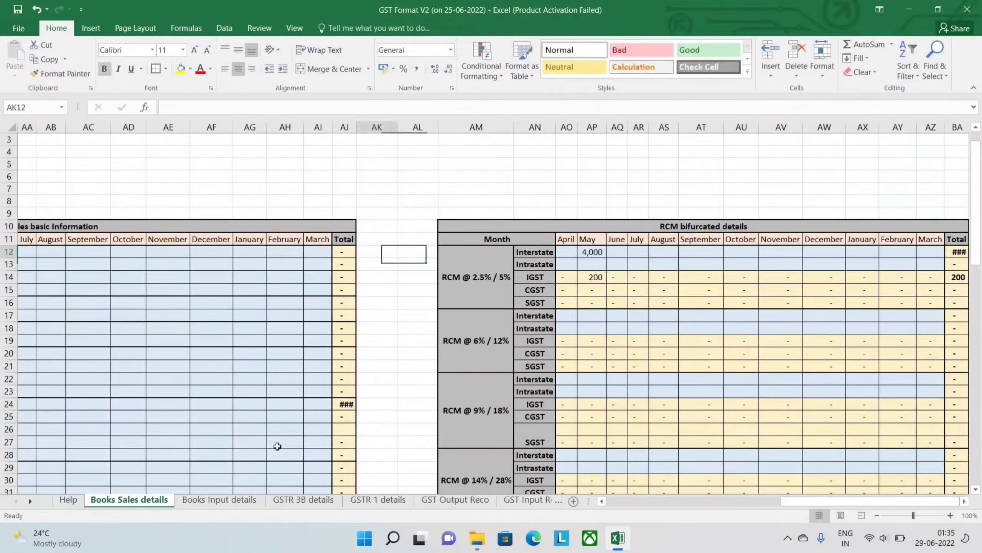
# - Review the Sales and taxes (Autocomputed) table, going down its sales rate groups
pyautogui.press('Left')
pyautogui.press('Left')
pyautogui.press('Left')
pyautogui.press('Left')
pyautogui.press('Left')
pyautogui.press('Left')
pyautogui.press('Left')
pyautogui.press('Left')
pyautogui.press('Left')
pyautogui.press('Left')
pyautogui.press('Left')
pyautogui.press('Left')
pyautogui.press('Left')
pyautogui.press('Left')
pyautogui.press('Left')
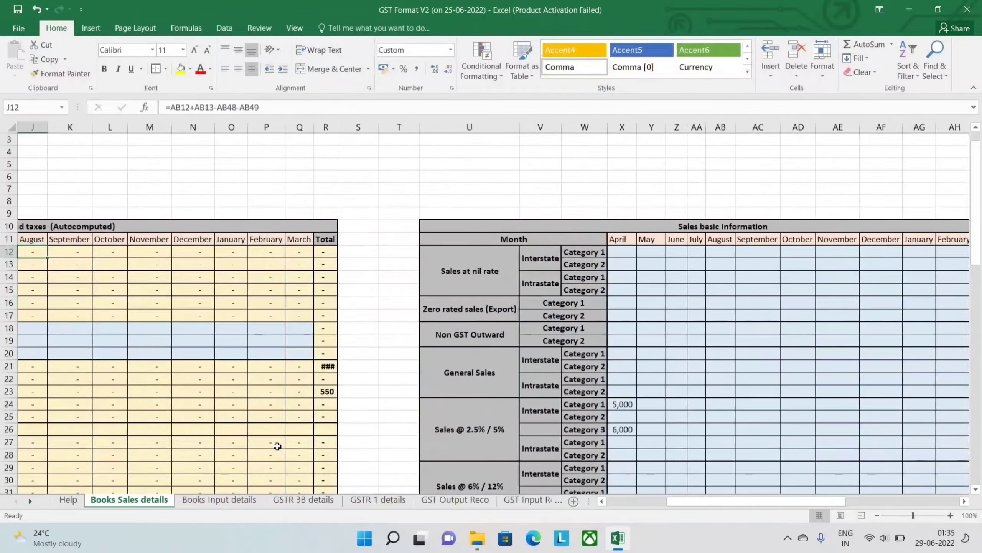
pyautogui.press('Left')
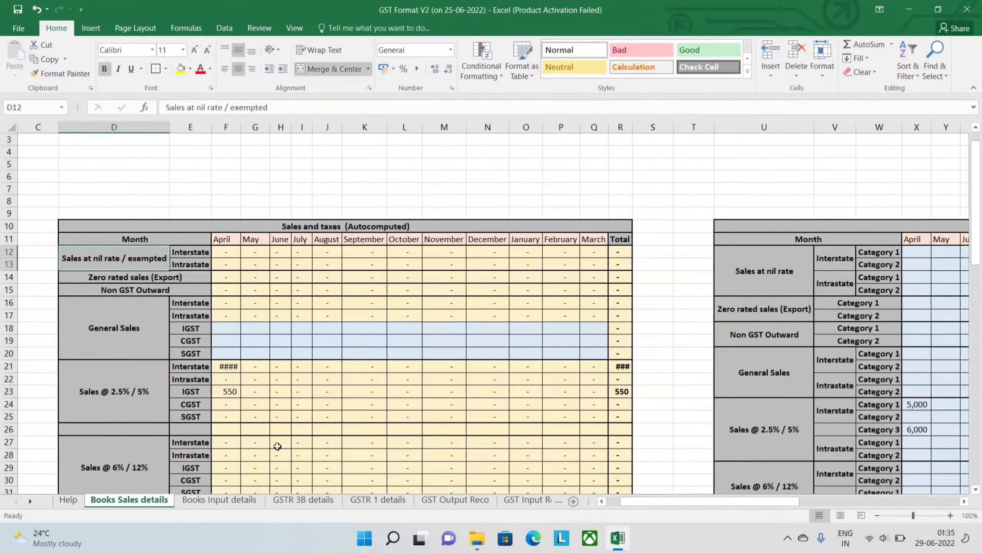
pyautogui.press('Down')
pyautogui.press('Down')
pyautogui.press('Down')
pyautogui.press('Down')
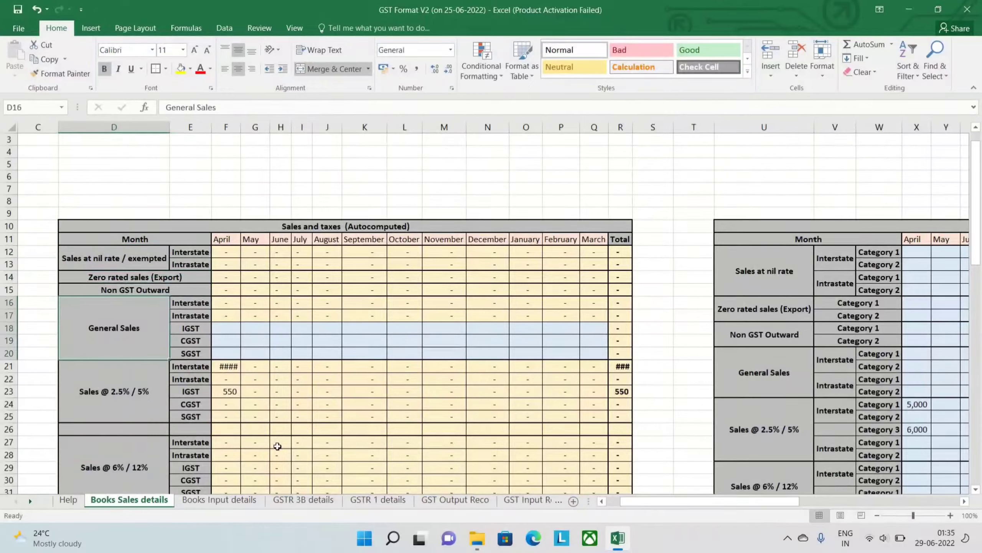
pyautogui.press('Down')
pyautogui.press('Down')
pyautogui.press('Down')
pyautogui.press('Down')
pyautogui.press('Down')
pyautogui.press('Down')
pyautogui.press('Down')
pyautogui.press('Down')
pyautogui.press('Down')
pyautogui.press('Down')
pyautogui.press('Down')
pyautogui.press('Down')
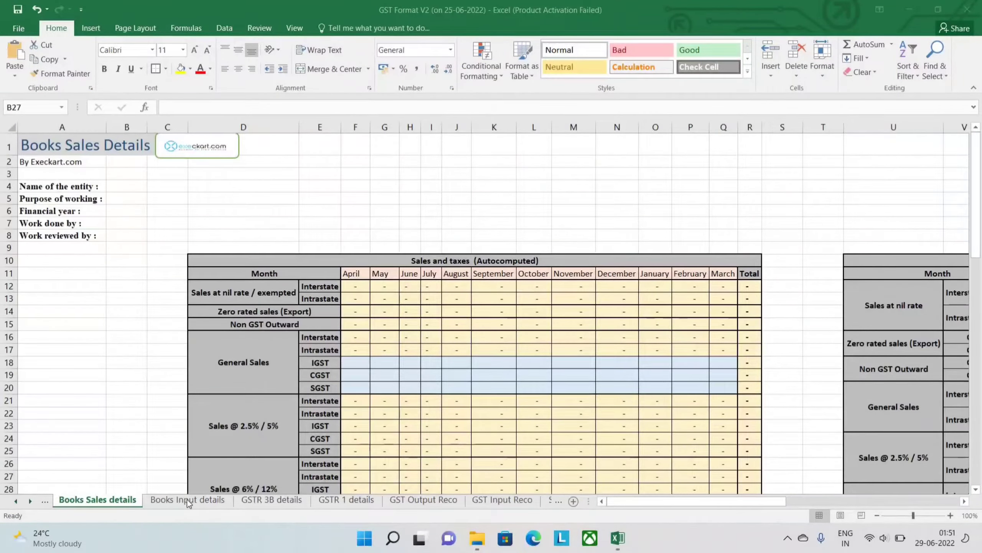
# - Open the Books Input details sheet and select the April to June IGST cells of the 2.5% / 5% block
pyautogui.click(189, 500)
pyautogui.click(355, 401)
pyautogui.press('Up')
pyautogui.press('Left')
pyautogui.press('Left')
pyautogui.press('Up')
pyautogui.press('Up')
pyautogui.press('Up')
pyautogui.press('Up')
pyautogui.press('Up')
pyautogui.press('Up')
pyautogui.press('Up')
pyautogui.press('Up')
pyautogui.hotkey('shift', 'Right')
pyautogui.hotkey('shift', 'Right')
pyautogui.hotkey('shift', 'Right')
pyautogui.hotkey('shift', 'Right')
pyautogui.hotkey('shift', 'Right')
pyautogui.hotkey('shift', 'Right')
pyautogui.hotkey('shift', 'Right')
pyautogui.hotkey('shift', 'Right')
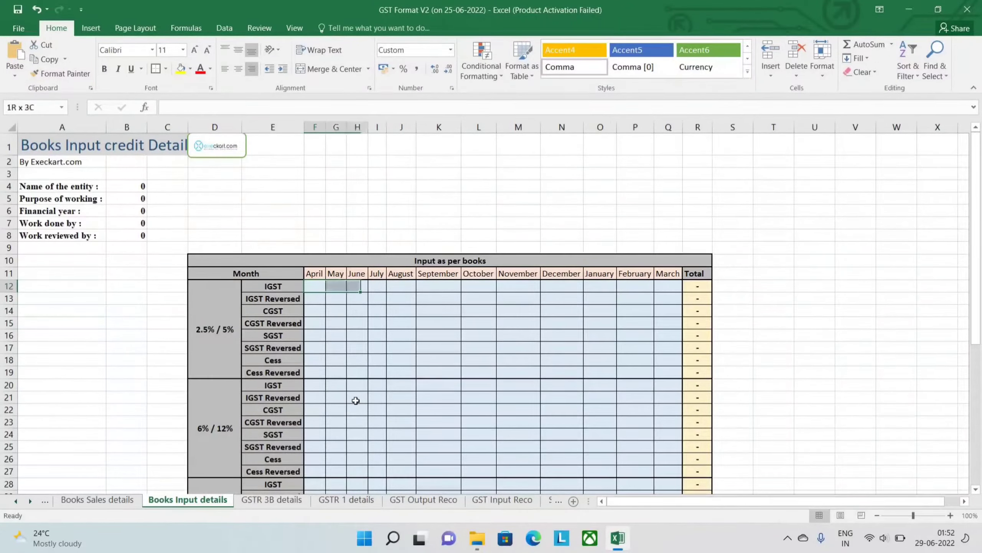
# - Examine the input credit rows of every rate block down to Adjustments in the Input as per books table
pyautogui.press('Down')
pyautogui.press('Down')
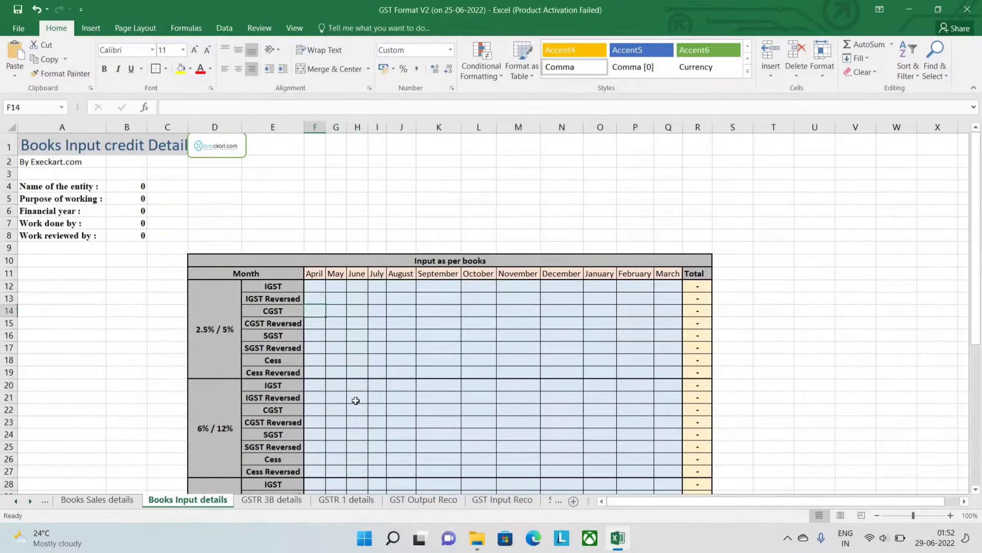
pyautogui.press('Up')
pyautogui.press('Up')
pyautogui.press('Down')
pyautogui.press('Down')
pyautogui.press('Down')
pyautogui.press('Down')
pyautogui.press('Down')
pyautogui.press('Down')
pyautogui.press('Down')
pyautogui.press('Down')
pyautogui.press('Down')
pyautogui.press('Down')
pyautogui.press('Down')
pyautogui.press('Down')
pyautogui.press('Down')
pyautogui.press('Down')
pyautogui.press('Down')
pyautogui.press('Down')
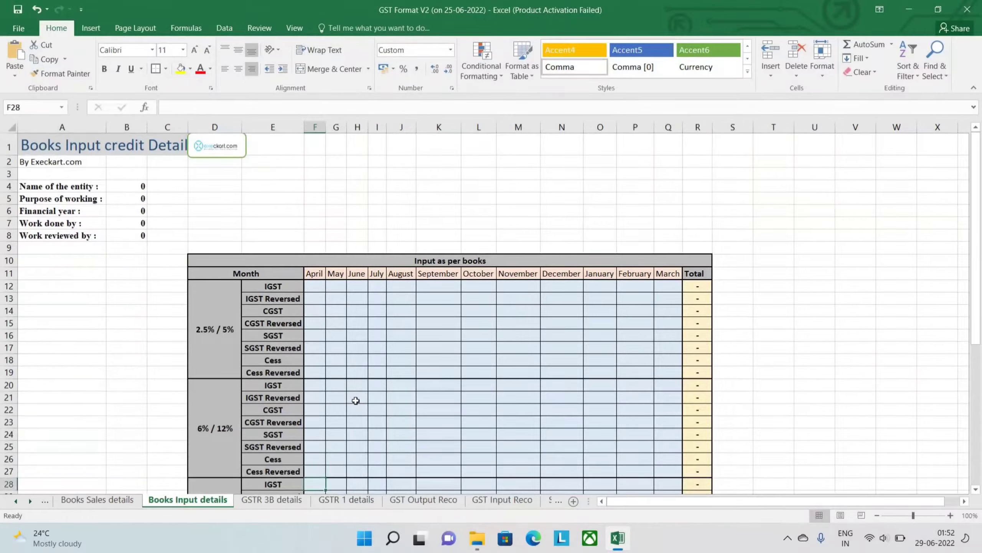
pyautogui.press('Down')
pyautogui.press('Down')
pyautogui.press('Down')
pyautogui.press('Down')
pyautogui.press('Down')
pyautogui.press('Down')
pyautogui.press('Down')
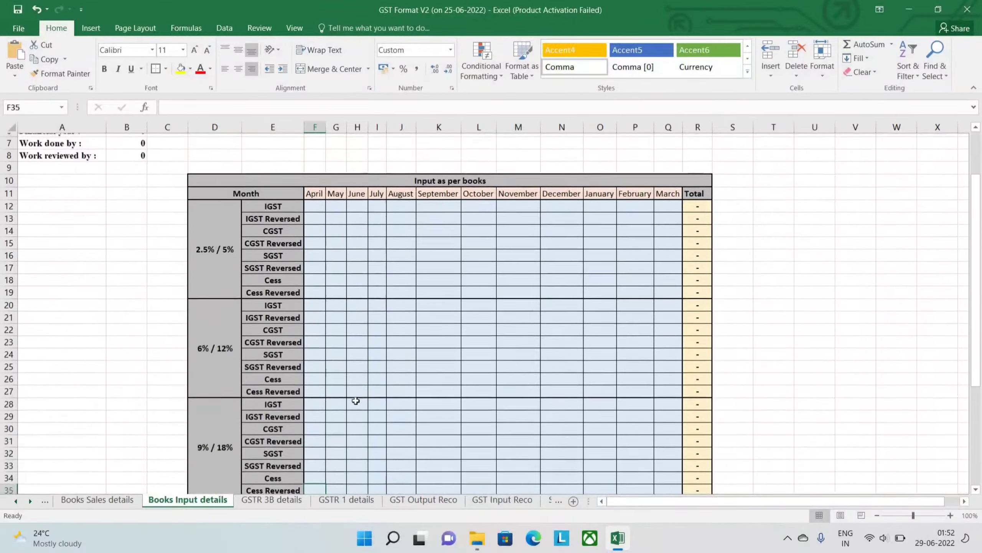
pyautogui.press('Down')
pyautogui.press('Down')
pyautogui.press('Down')
pyautogui.press('Down')
pyautogui.press('Down')
pyautogui.press('Down')
pyautogui.press('Down')
pyautogui.press('Down')
pyautogui.press('Down')
pyautogui.press('Down')
pyautogui.press('Down')
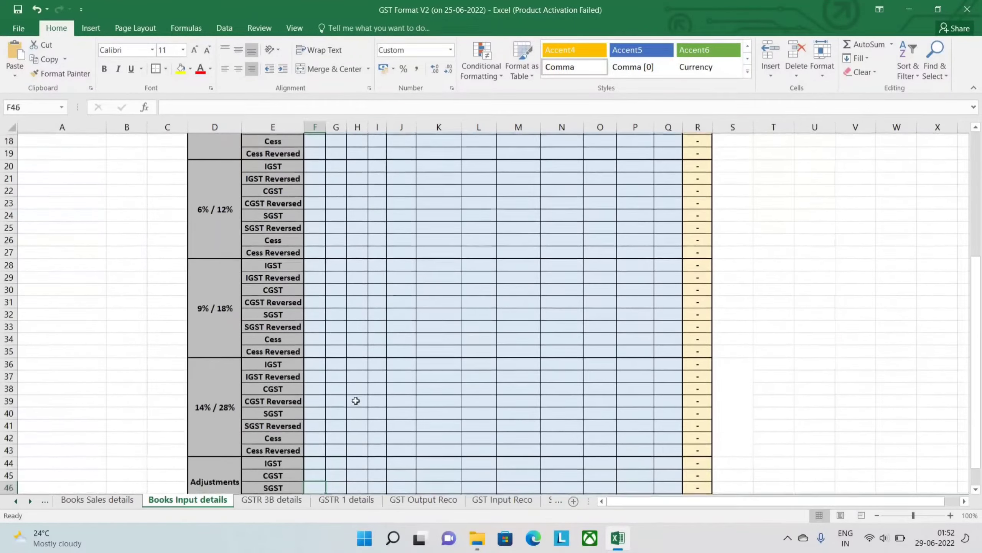
pyautogui.press('Down')
pyautogui.press('Up')
pyautogui.press('Up')
pyautogui.press('Up')
pyautogui.press('Up')
pyautogui.press('Up')
pyautogui.press('Up')
pyautogui.press('Up')
pyautogui.press('Up')
pyautogui.press('Up')
pyautogui.press('Up')
pyautogui.press('Up')
pyautogui.press('Up')
pyautogui.press('Up')
pyautogui.press('Up')
pyautogui.press('Up')
pyautogui.press('Up')
pyautogui.press('Up')
pyautogui.press('Up')
pyautogui.press('Up')
pyautogui.press('Up')
pyautogui.press('Up')
pyautogui.press('Up')
# - Enter 8000 as the September IGST amount in the 2.5% / 5% block of Input as per books
pyautogui.press('Down')
pyautogui.press('Down')
pyautogui.press('Down')
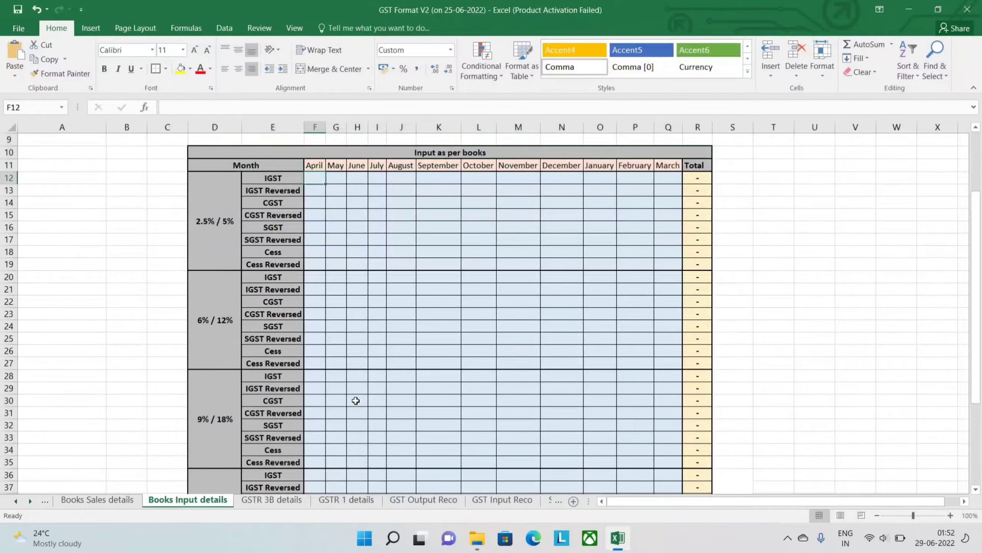
pyautogui.press('Right')
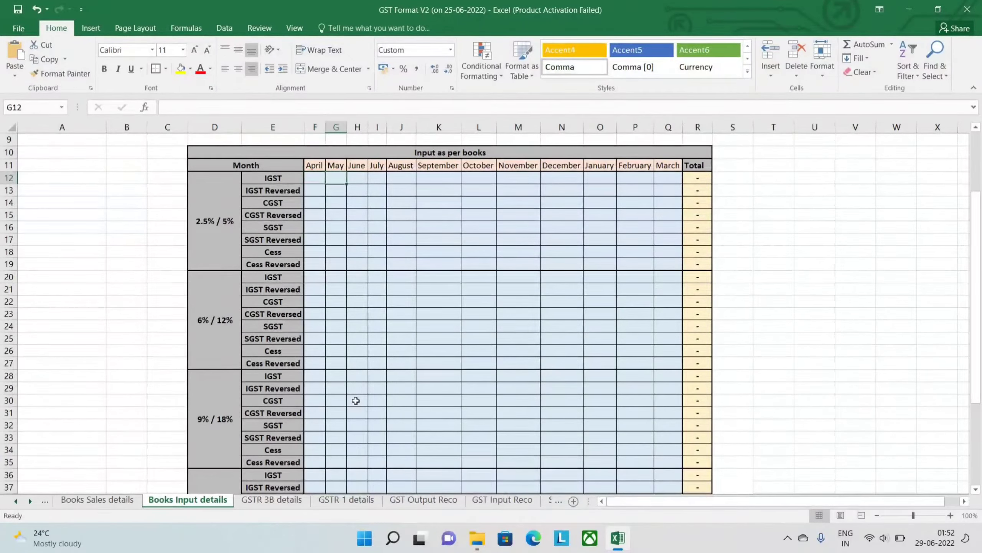
pyautogui.press('Right')
pyautogui.press('Right')
pyautogui.press('Right')
pyautogui.press('Right')
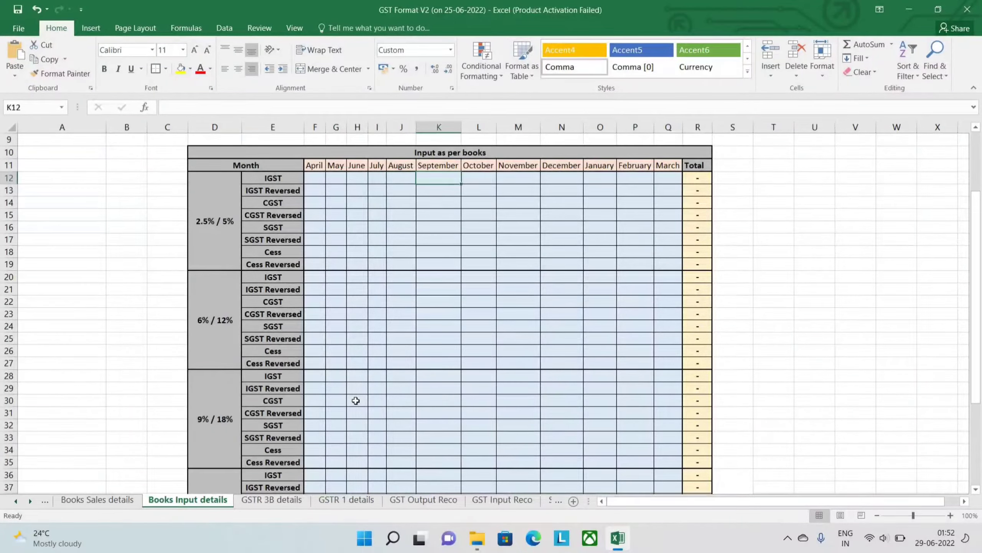
pyautogui.write('8000')
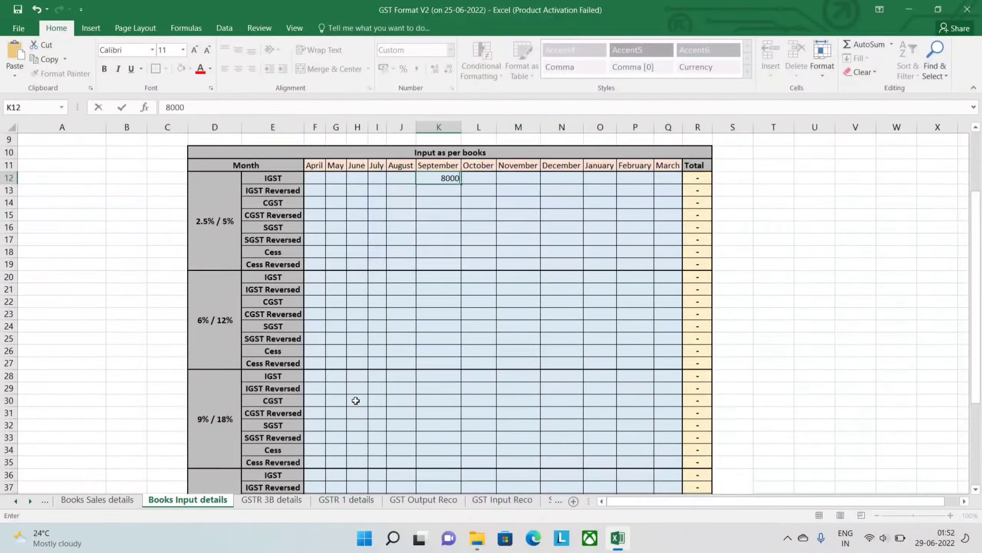
pyautogui.press('Return')
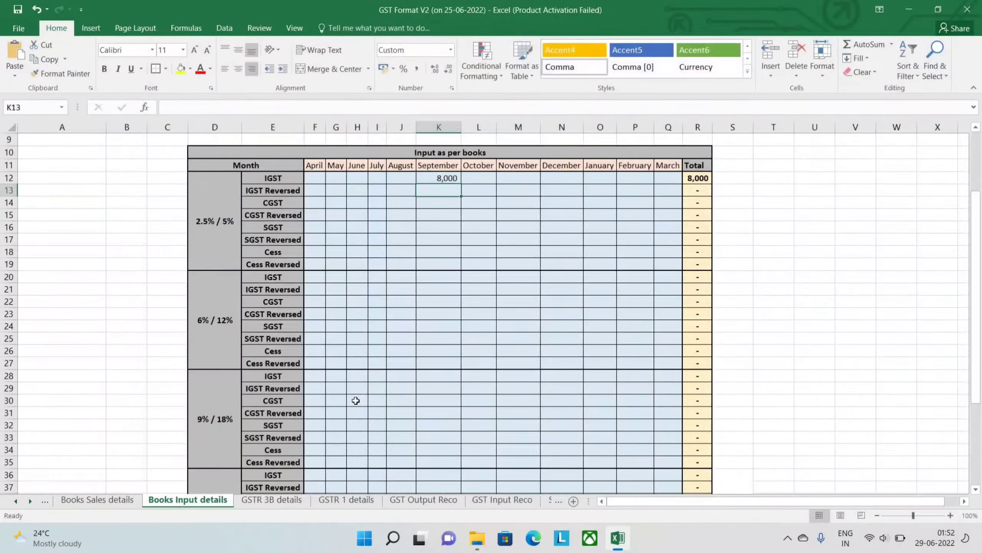
# - On the GST Input Reco sheet, autofit the width of the IGST column in the Amount as per books table
pyautogui.click(489, 502)
pyautogui.press('Left')
pyautogui.press('Up')
pyautogui.press('Up')
pyautogui.press('Up')
pyautogui.press('Up')
pyautogui.press('Up')
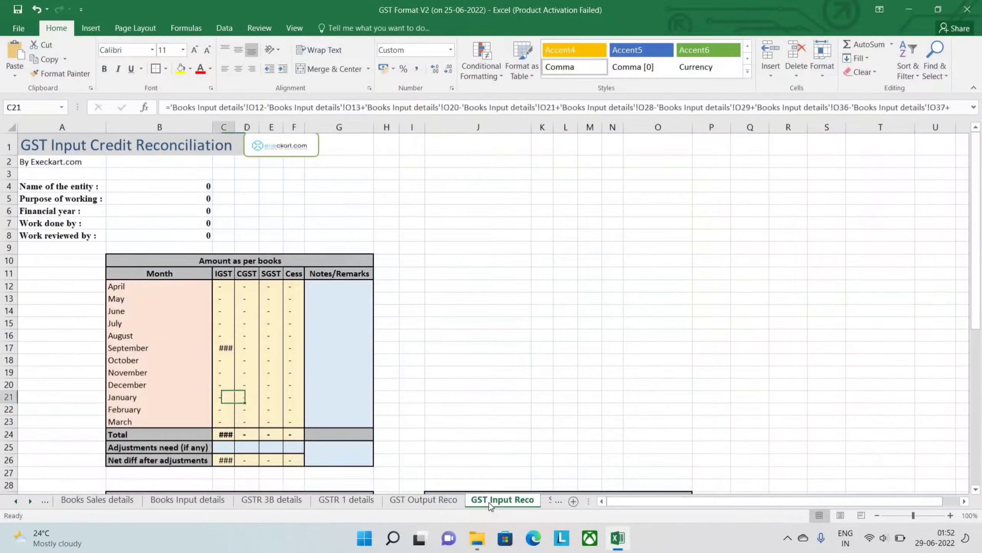
pyautogui.hotkey('alt', 'h')
pyautogui.press('o')
pyautogui.press('i')
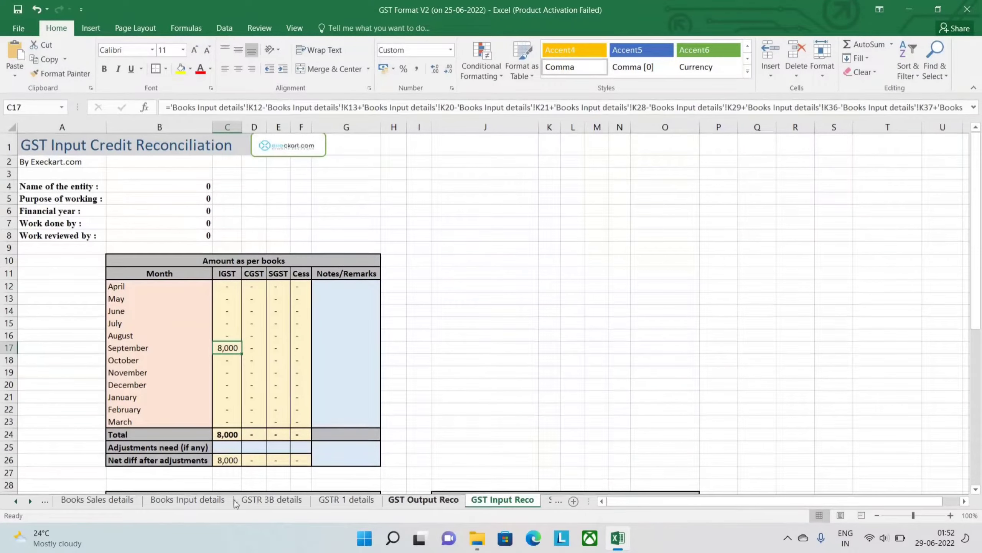
# - Return to the Books Input details sheet and review its rate blocks, Adjustments and Notes / Remarks rows
pyautogui.click(193, 501)
pyautogui.press('Up')
pyautogui.press('Left')
pyautogui.press('Left')
pyautogui.press('Left')
pyautogui.press('Left')
pyautogui.press('Left')
pyautogui.press('Left')
pyautogui.press('Left')
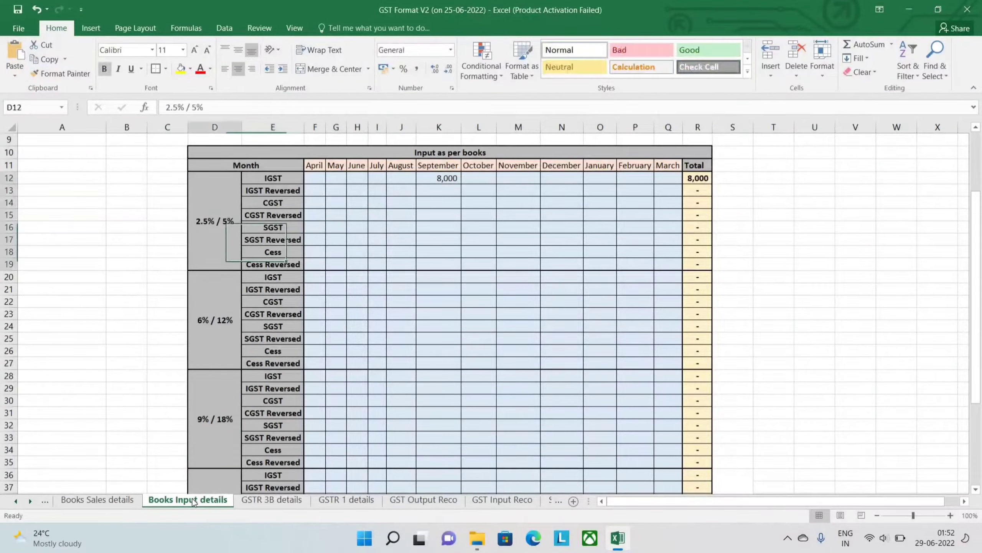
pyautogui.press('Down')
pyautogui.press('Down')
pyautogui.press('Down')
pyautogui.press('Down')
pyautogui.press('Down')
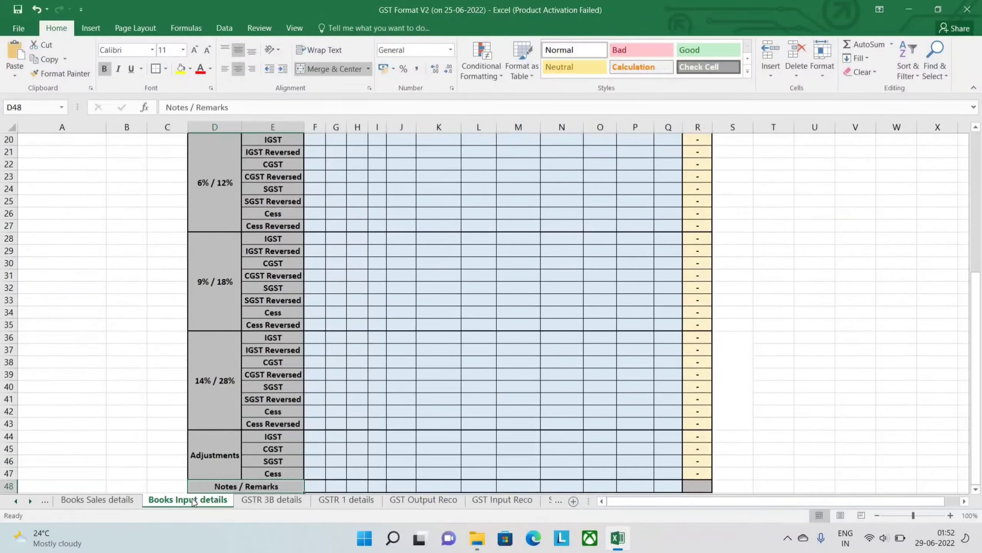
pyautogui.press('Up')
pyautogui.press('Up')
pyautogui.press('Up')
pyautogui.press('Up')
pyautogui.press('Up')
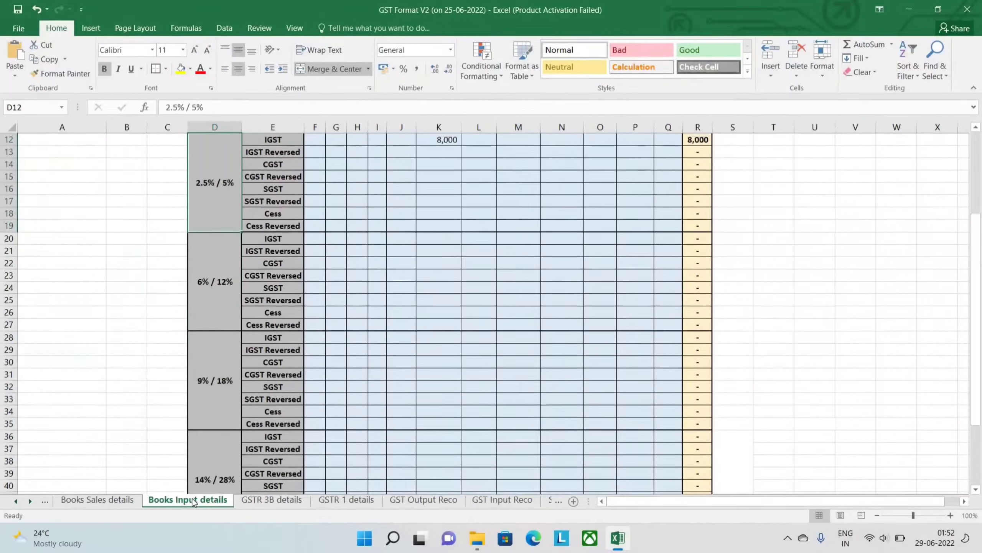
pyautogui.press('Up')
pyautogui.press('Up')
pyautogui.press('Down')
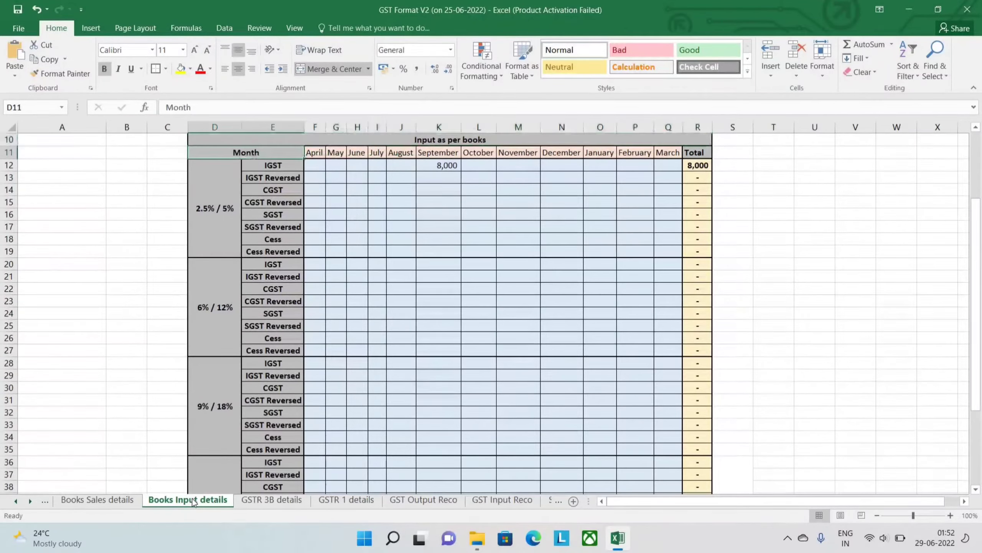
pyautogui.press('Down')
pyautogui.press('Down')
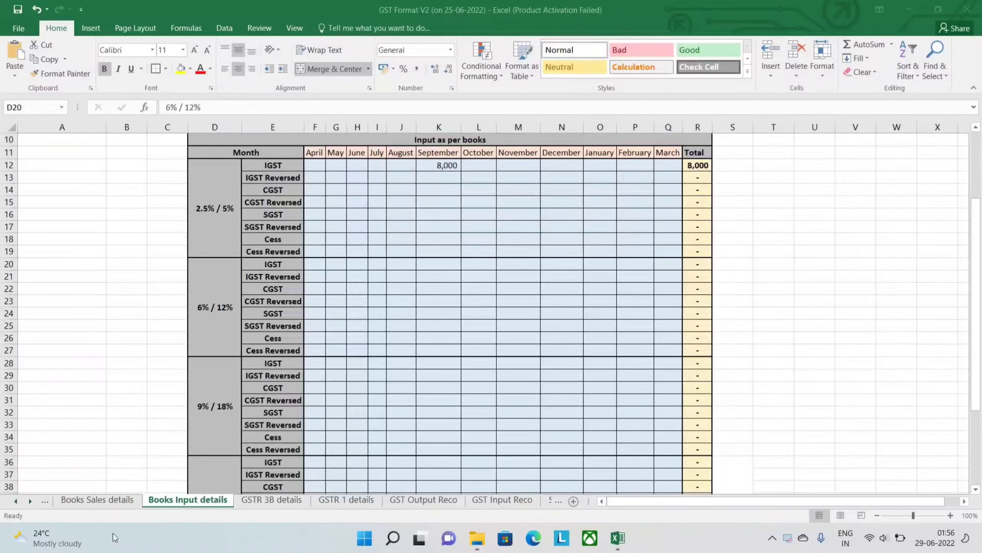
# - Open the GSTR 1 details sheet and look through its sales, credit and debit notes, advances, amendments and HSN tables
pyautogui.click(256, 503)
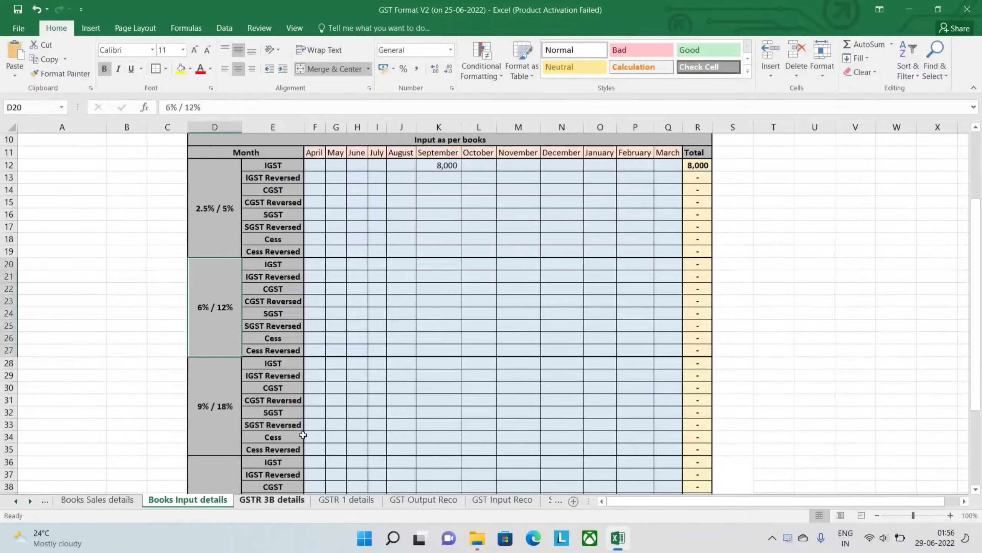
pyautogui.click(360, 503)
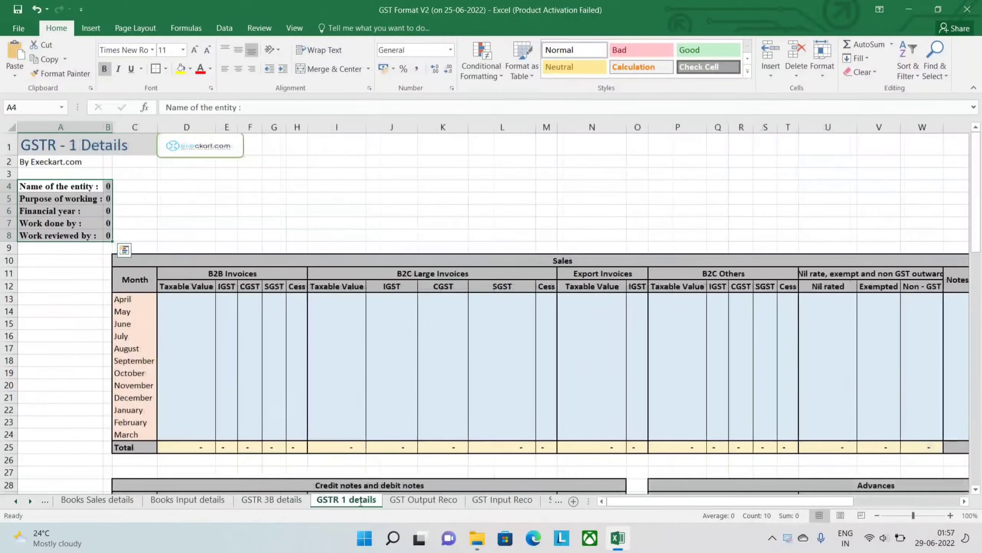
pyautogui.click(424, 470)
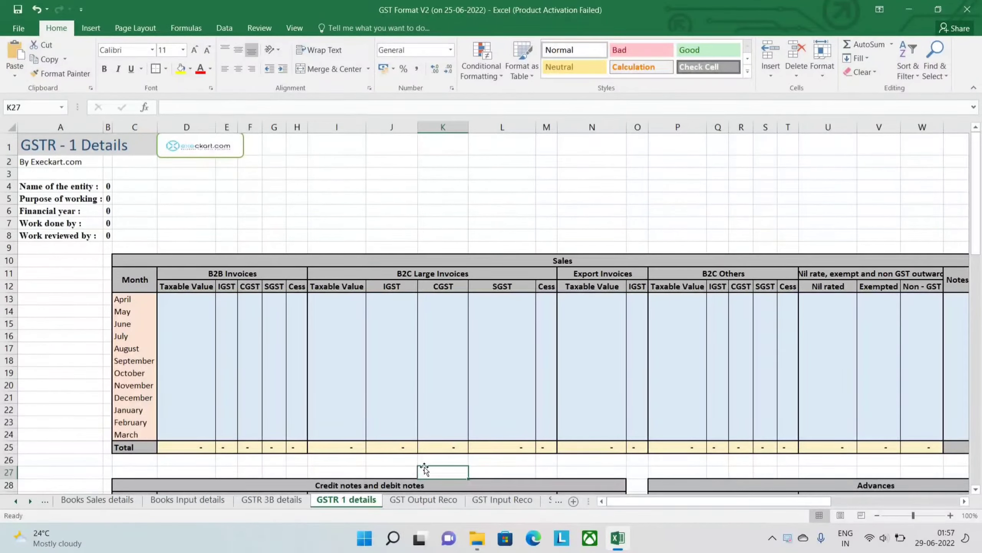
pyautogui.scroll(-14, 425, 468)
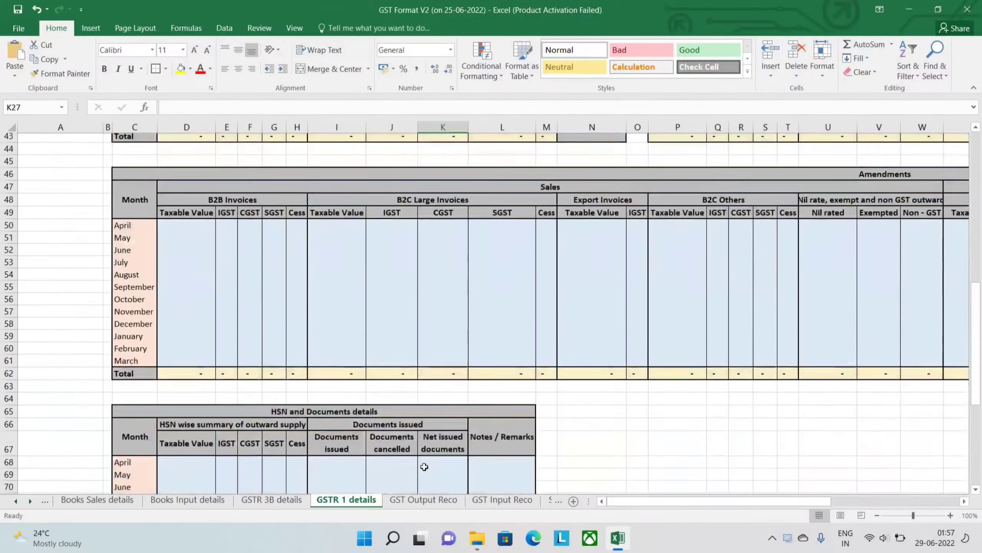
pyautogui.scroll(-6, 424, 467)
pyautogui.scroll(12, 425, 466)
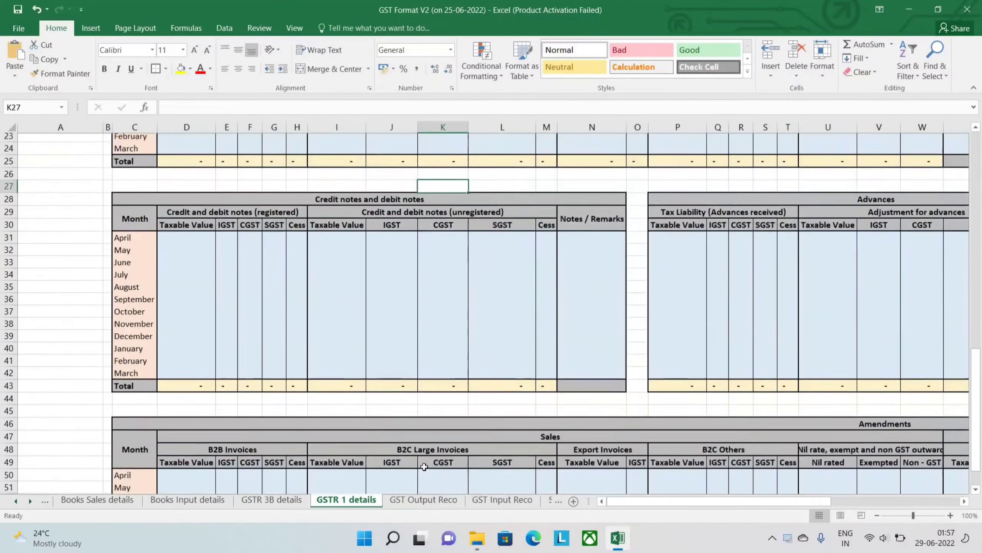
pyautogui.scroll(8, 424, 466)
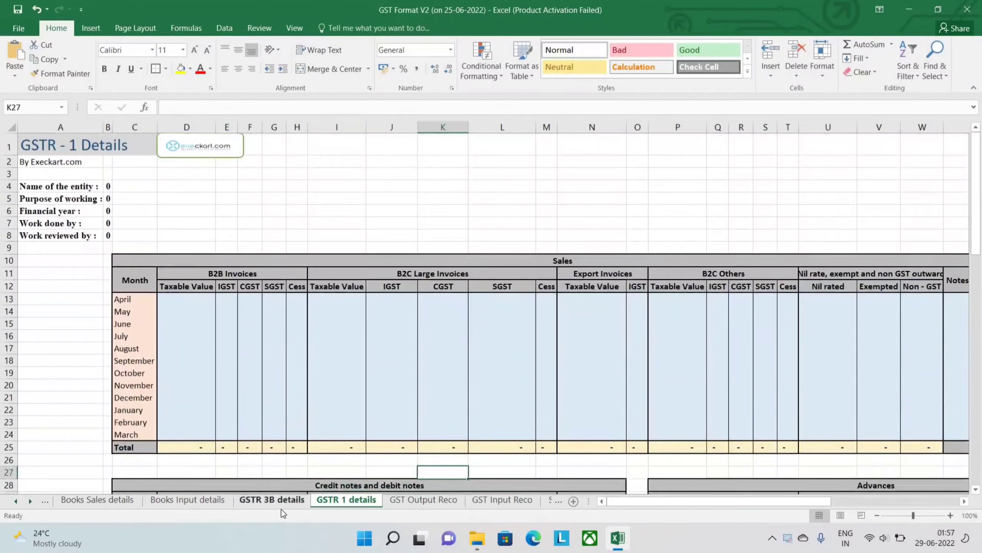
# - Open the GSTR 3B details sheet and look through its sales and output, interstate supplies, eligible ITC and interest tables
pyautogui.click(280, 500)
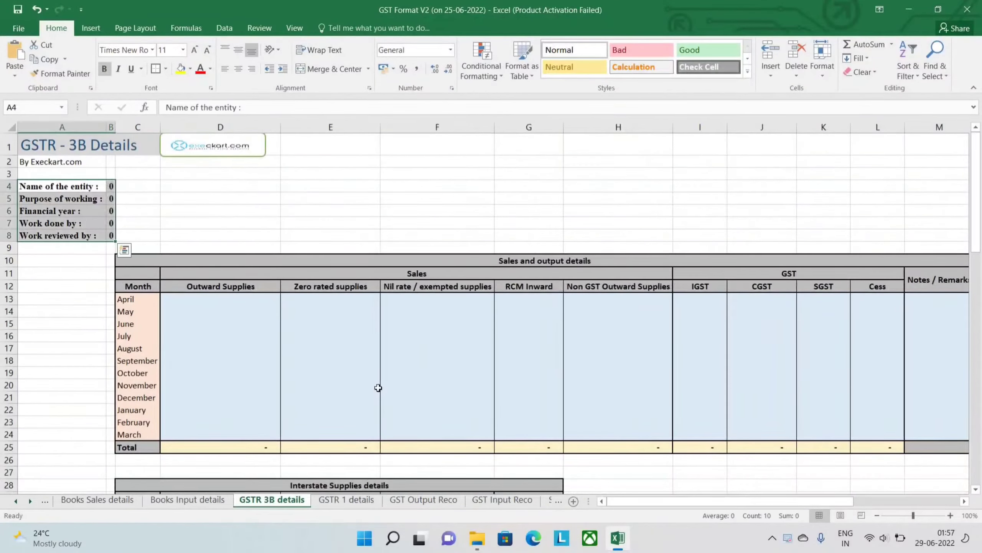
pyautogui.scroll(-13, 378, 387)
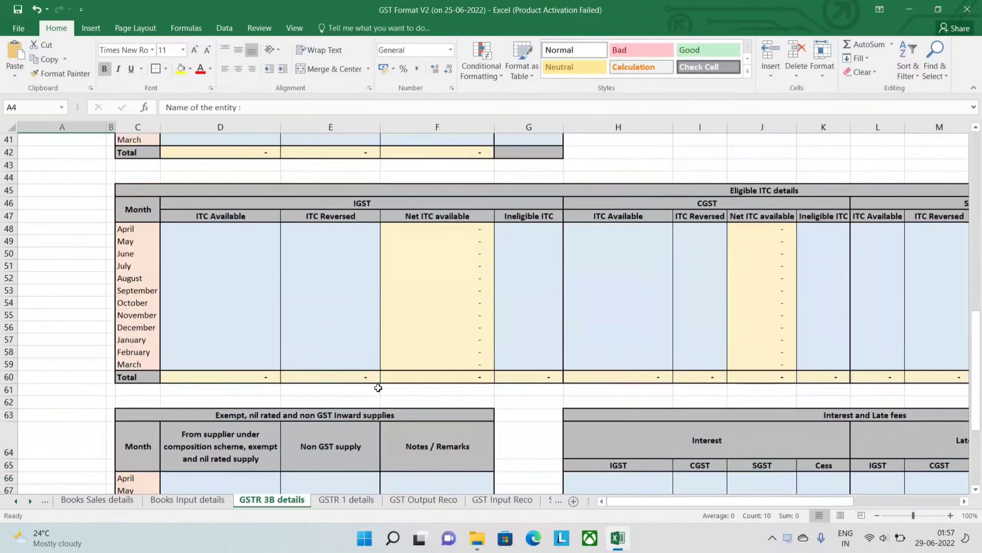
pyautogui.scroll(-8, 378, 387)
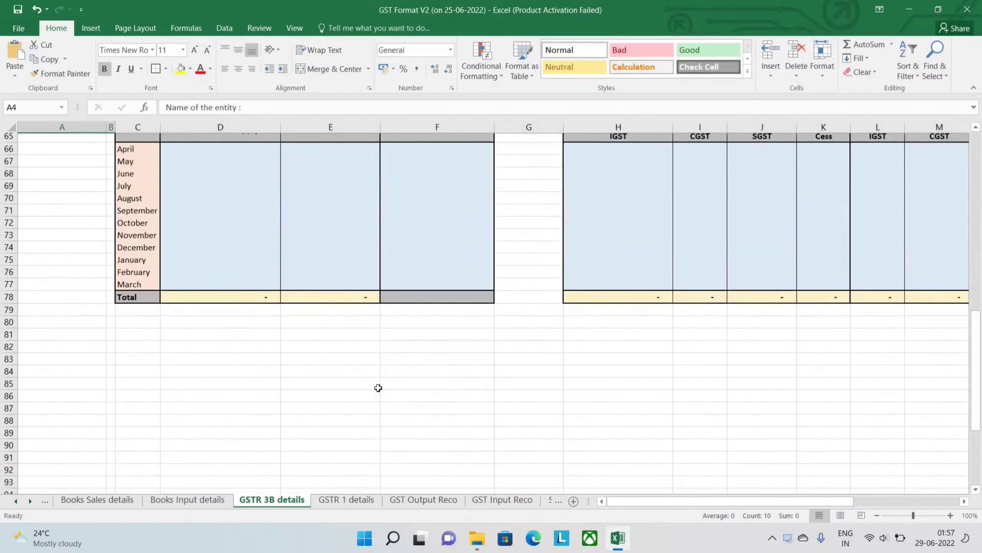
pyautogui.scroll(7, 378, 387)
pyautogui.scroll(14, 378, 387)
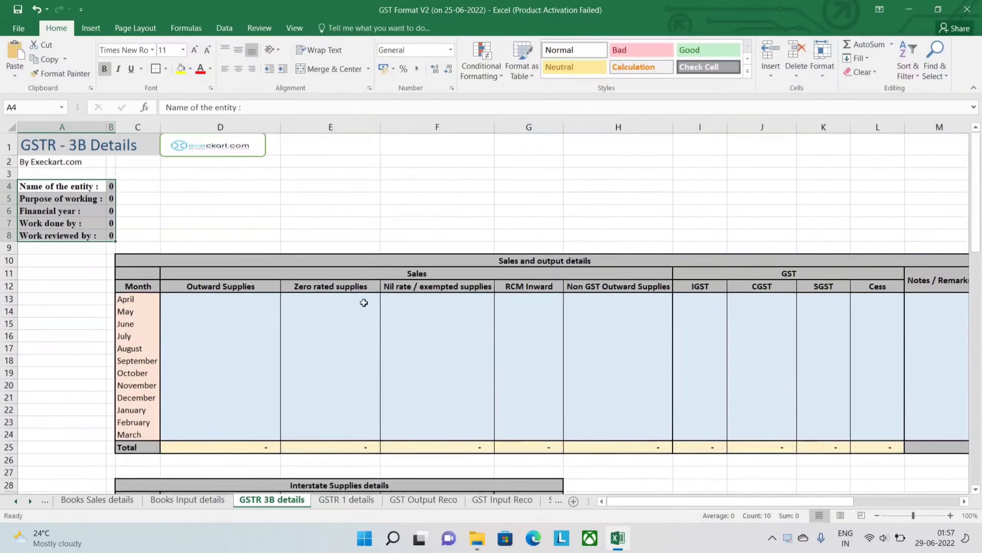
# - Glance at the GSTR 1 details sheet, and review the sales, interstate supplies and eligible ITC tables on the GSTR 3B details sheet
pyautogui.click(346, 500)
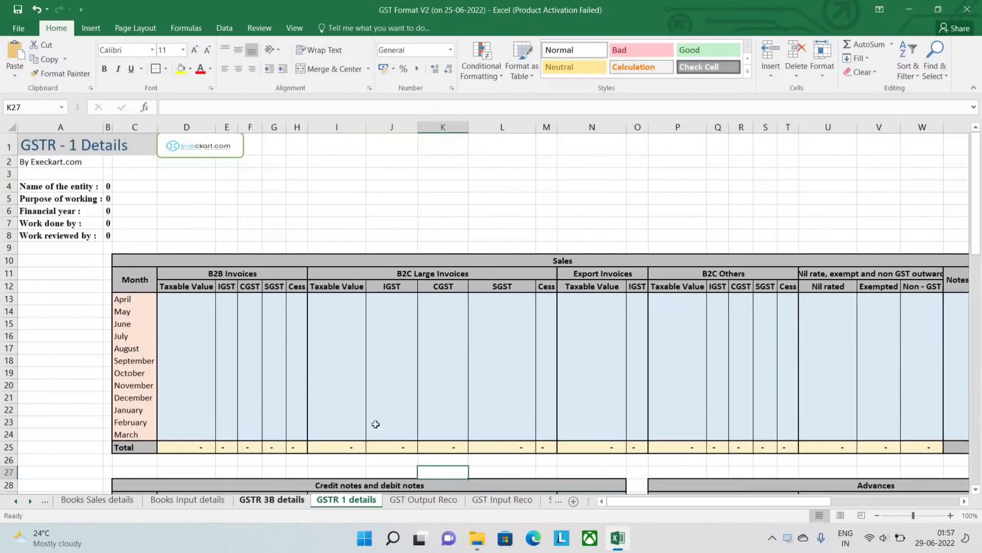
pyautogui.hotkey('ctrl', 'pageup')
pyautogui.write('Name of the entity :\t0 Purpose of working :\t0 Financial year :\t0 Work done by :\t0 Work reviewed by :\t0')
pyautogui.hscroll(3, 457, 386)
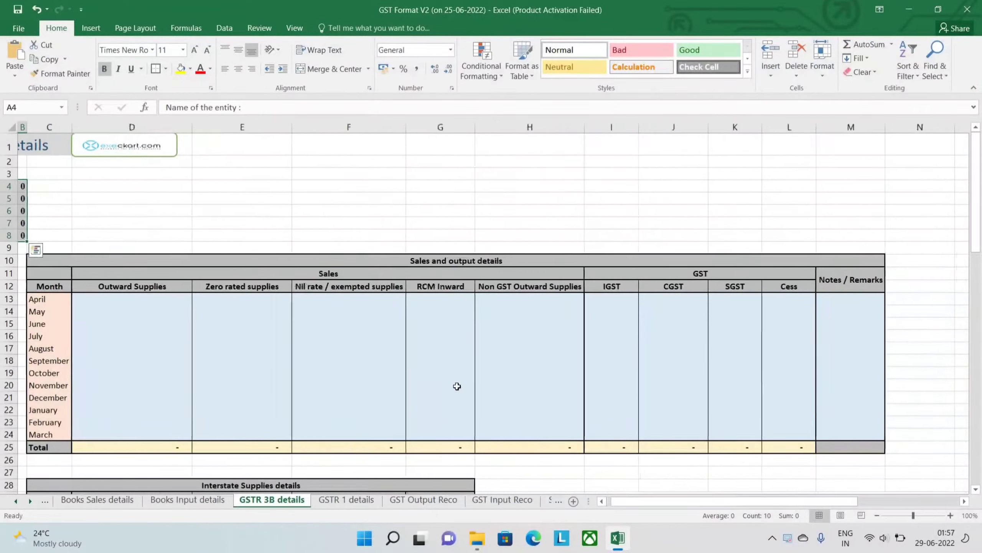
pyautogui.hscroll(-3, 457, 386)
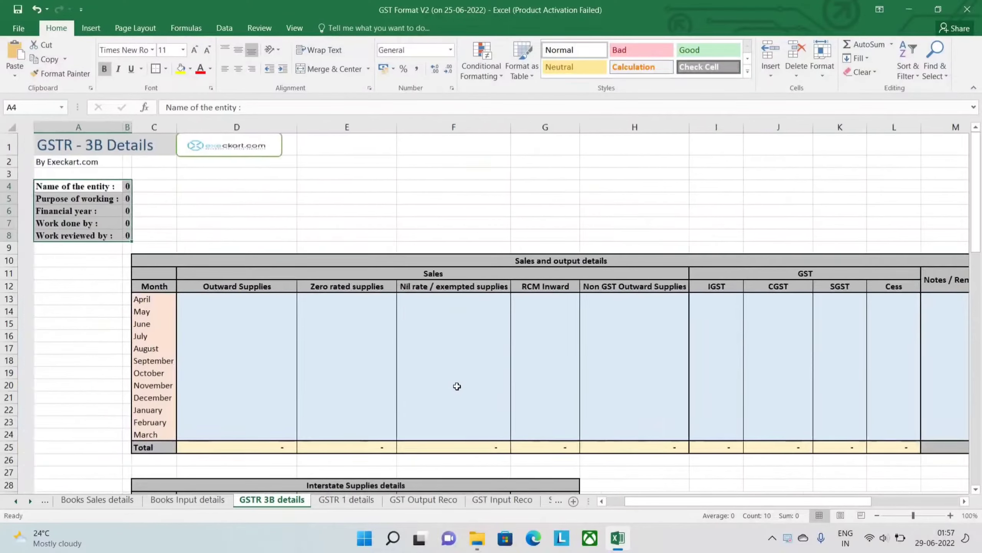
pyautogui.scroll(-4, 457, 386)
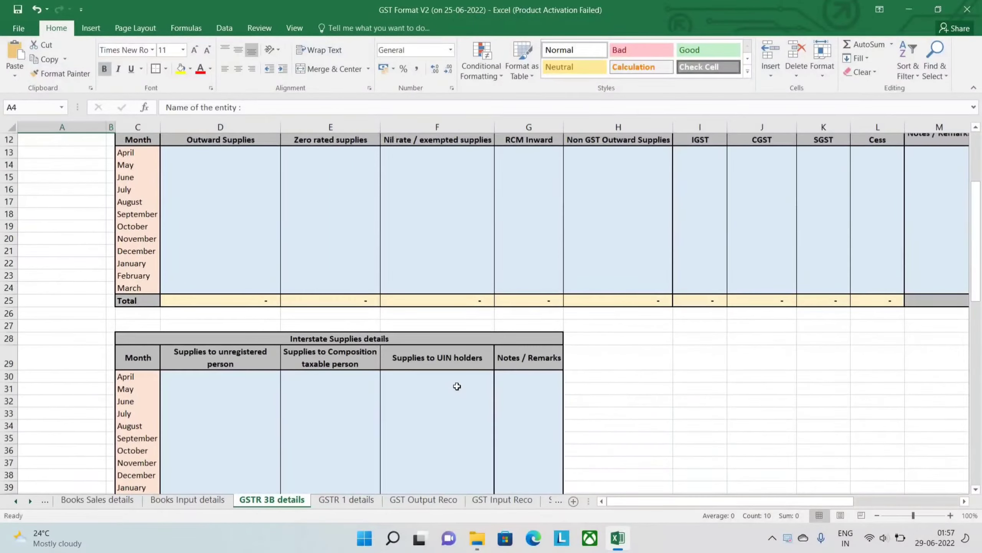
pyautogui.scroll(-9, 457, 386)
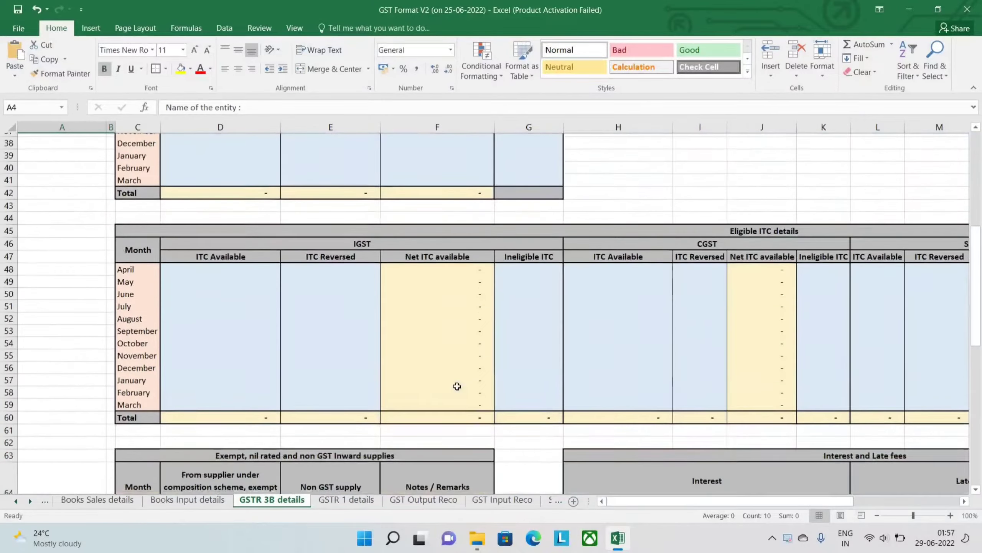
pyautogui.scroll(-3, 459, 481)
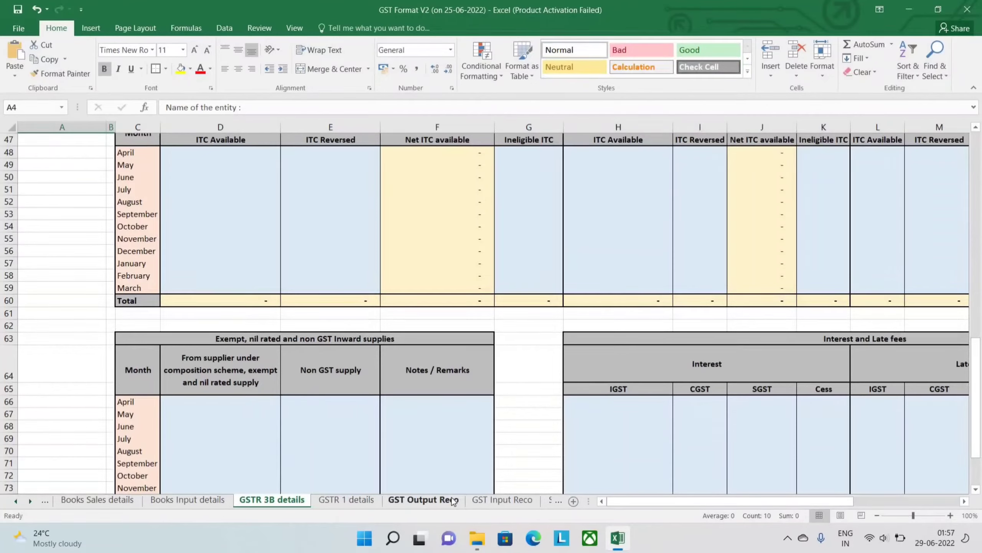
# - Look over the GSTR 3B, GSTR 1 and difference summary tables on the GST Output Reco and GST Input Reco sheets
pyautogui.click(454, 500)
pyautogui.scroll(-3, 439, 434)
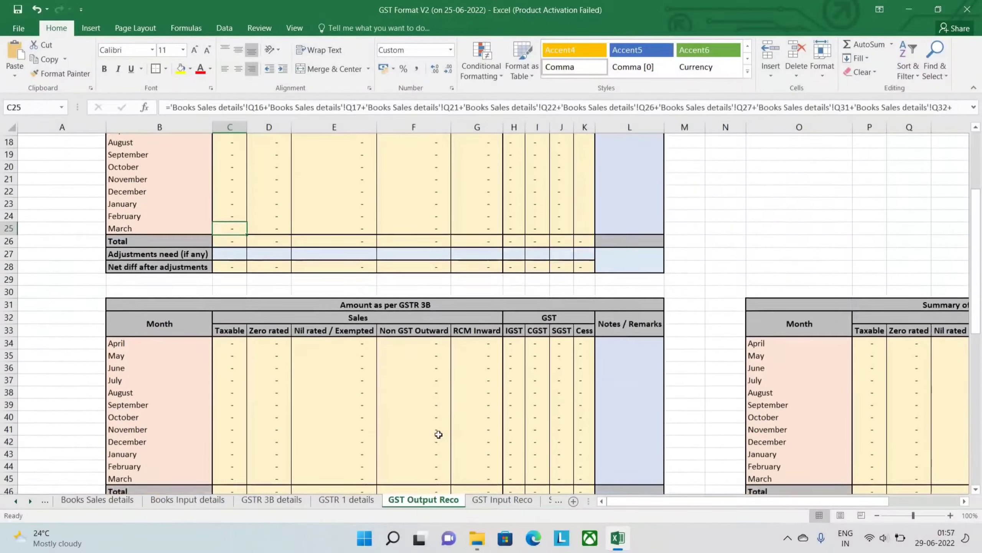
pyautogui.click(490, 503)
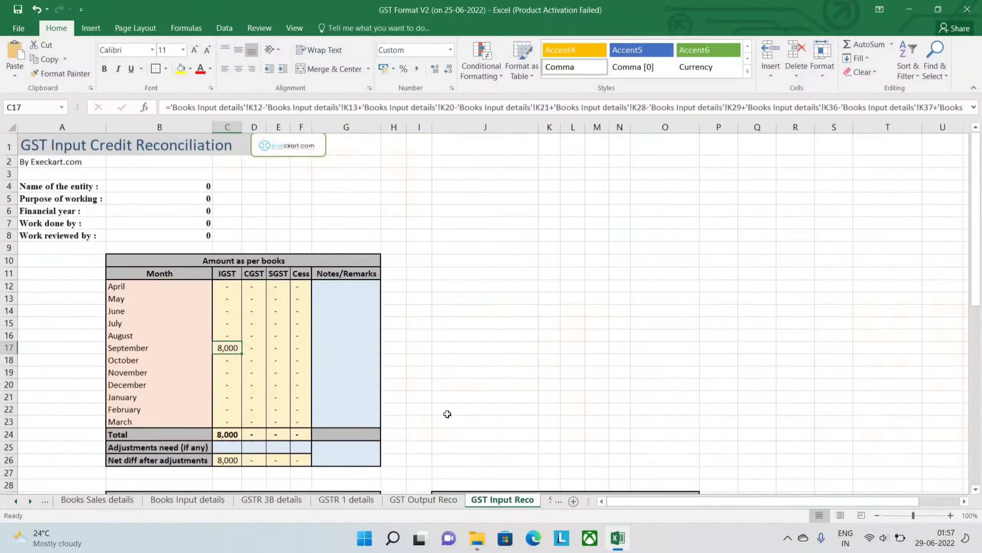
pyautogui.scroll(-4, 448, 413)
pyautogui.scroll(-4, 448, 413)
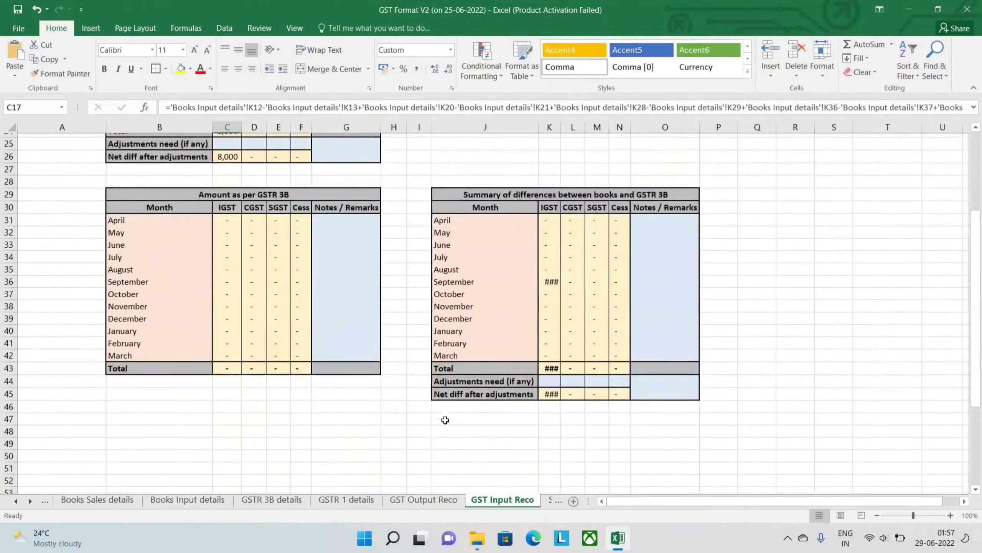
pyautogui.click(413, 501)
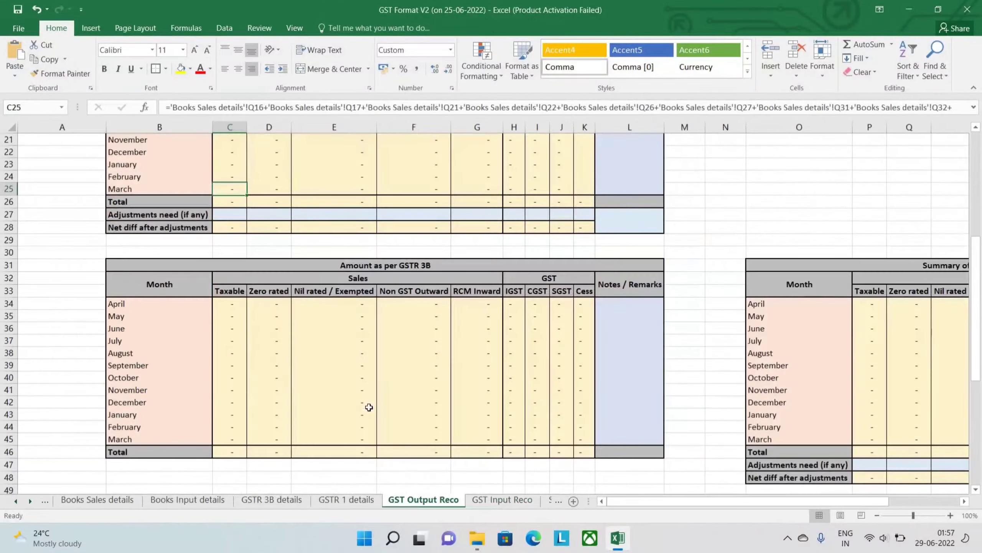
pyautogui.scroll(-1, 369, 407)
pyautogui.scroll(-7, 368, 407)
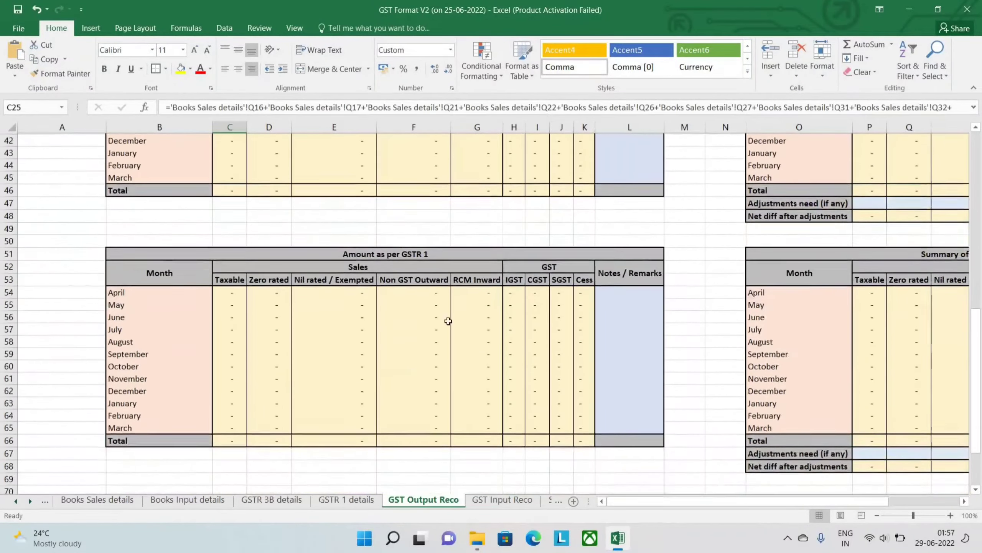
# - Check the Books Input details sheet and the exempt inward supplies and interest tables on the GSTR 3B details sheet
pyautogui.click(249, 502)
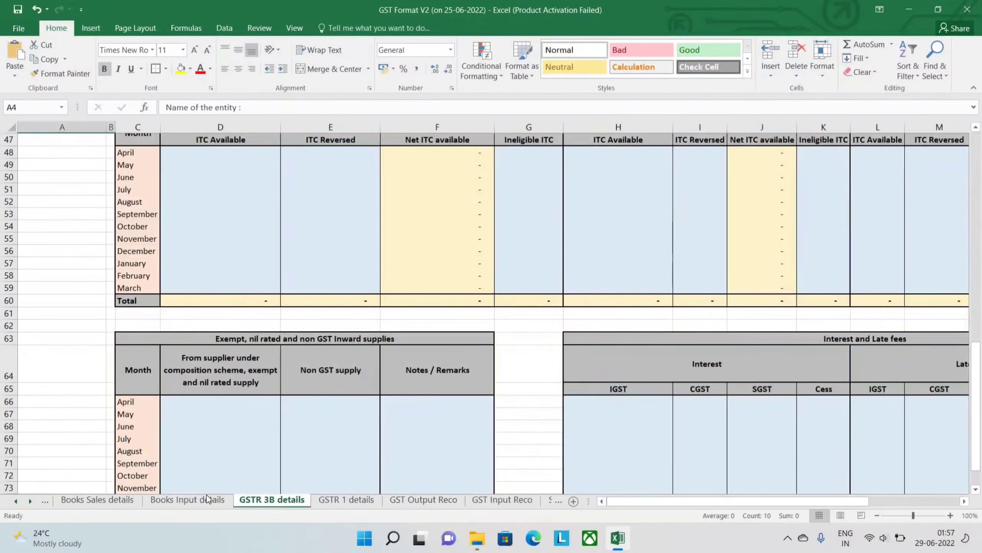
pyautogui.click(207, 500)
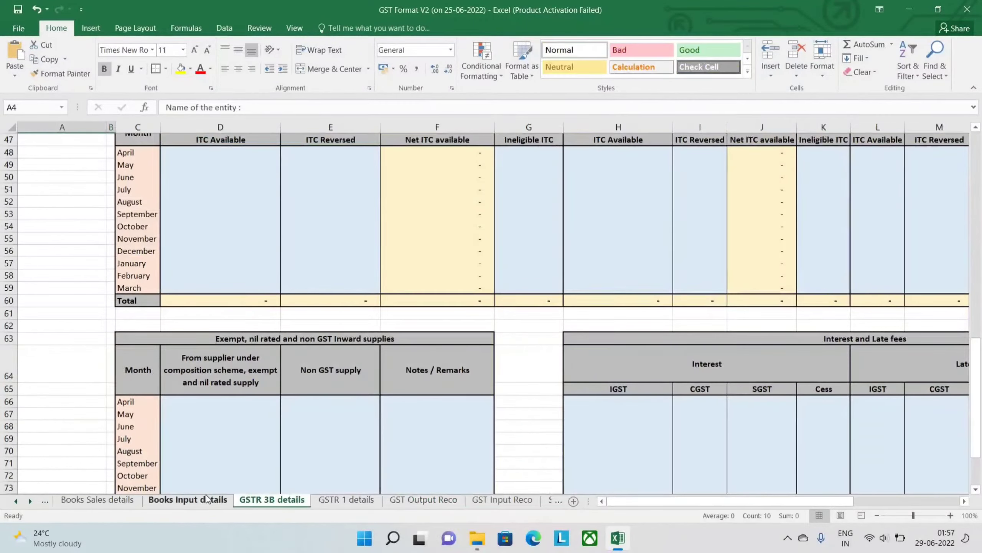
pyautogui.scroll(3, 346, 420)
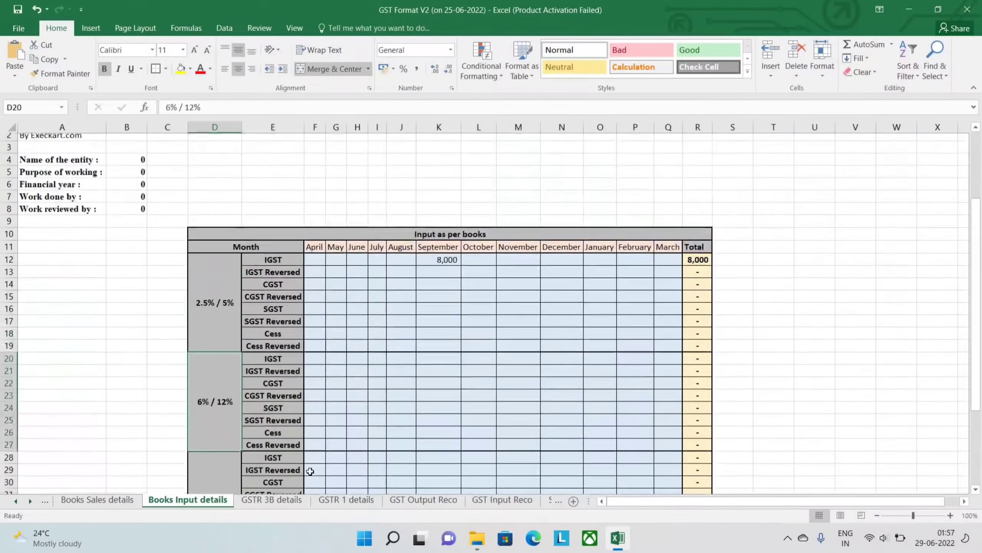
pyautogui.click(287, 500)
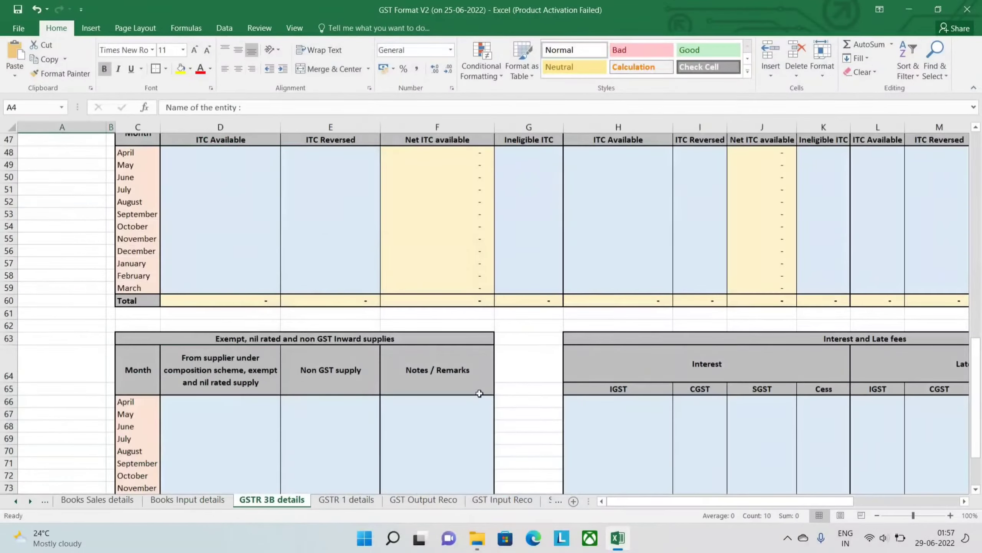
pyautogui.scroll(-3, 478, 392)
pyautogui.scroll(-1, 480, 393)
pyautogui.scroll(5, 480, 394)
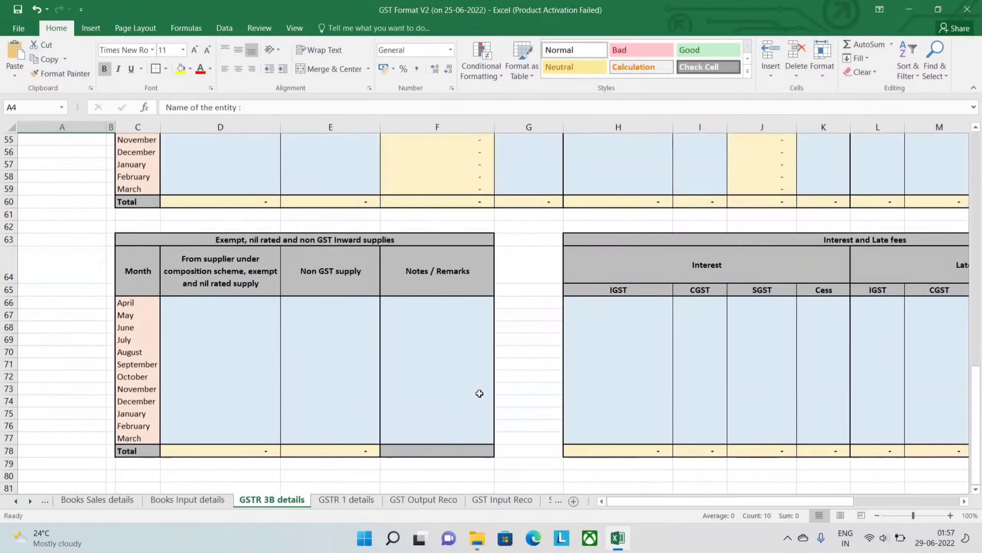
pyautogui.scroll(14, 480, 393)
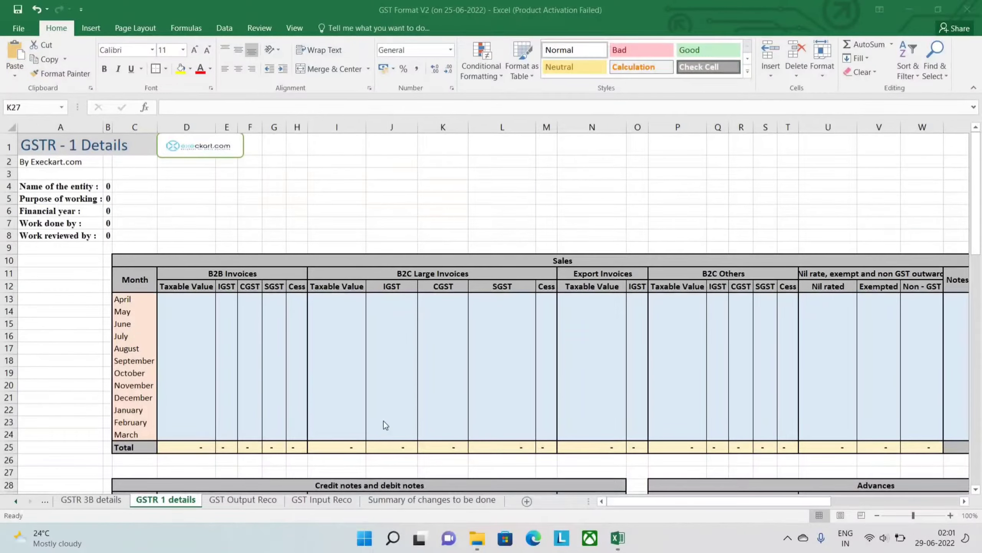
# - Pass through both reconciliation sheets and open the Summary of changes to be done sheet
pyautogui.click(262, 499)
pyautogui.click(315, 500)
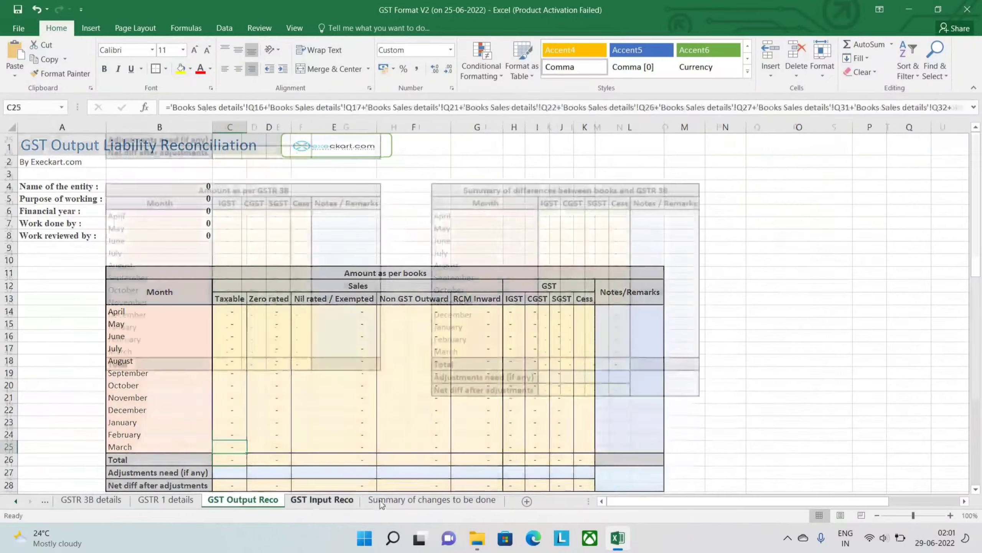
pyautogui.click(386, 501)
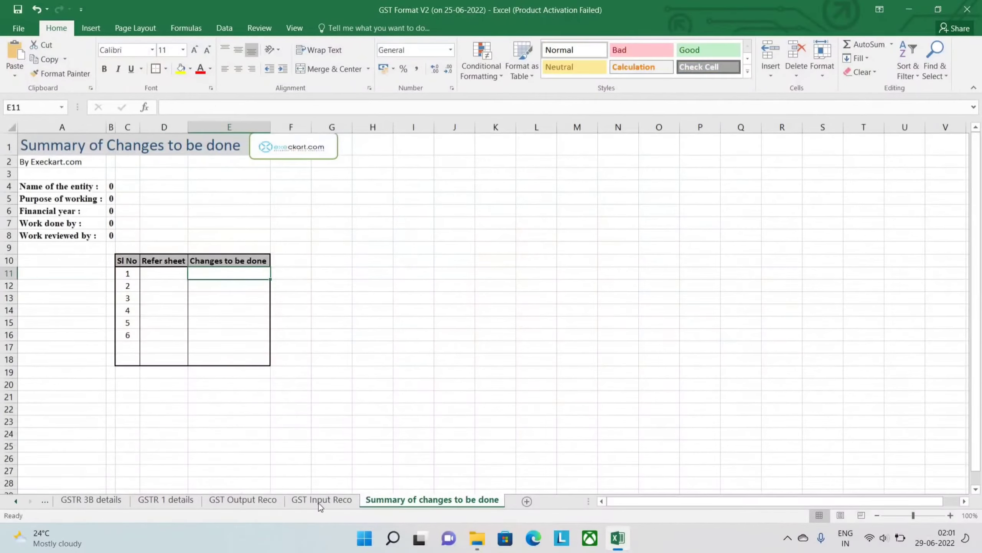
# - Return to the GST Output Reco sheet and examine its Amount as per books, GSTR 3B and GSTR 1 tables
pyautogui.click(268, 501)
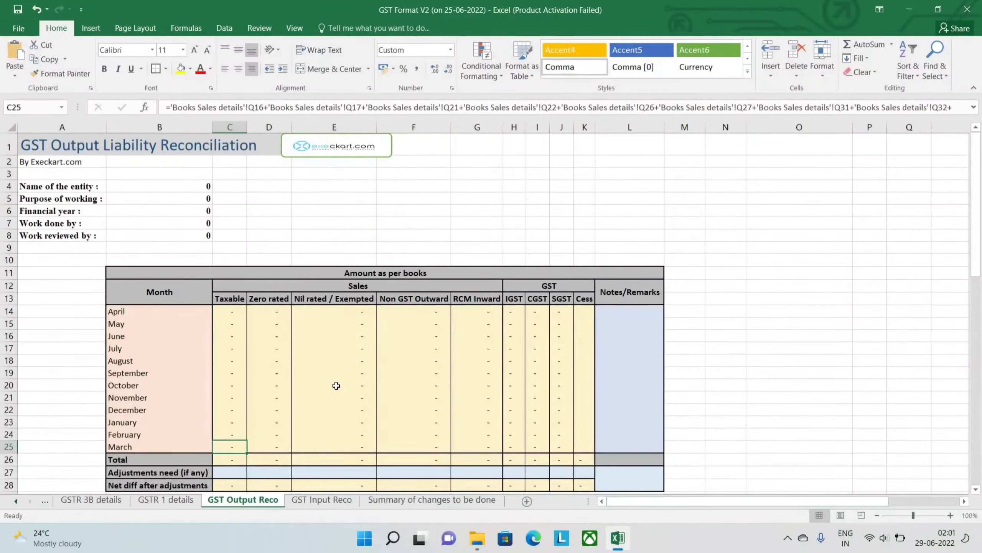
pyautogui.scroll(-4, 336, 385)
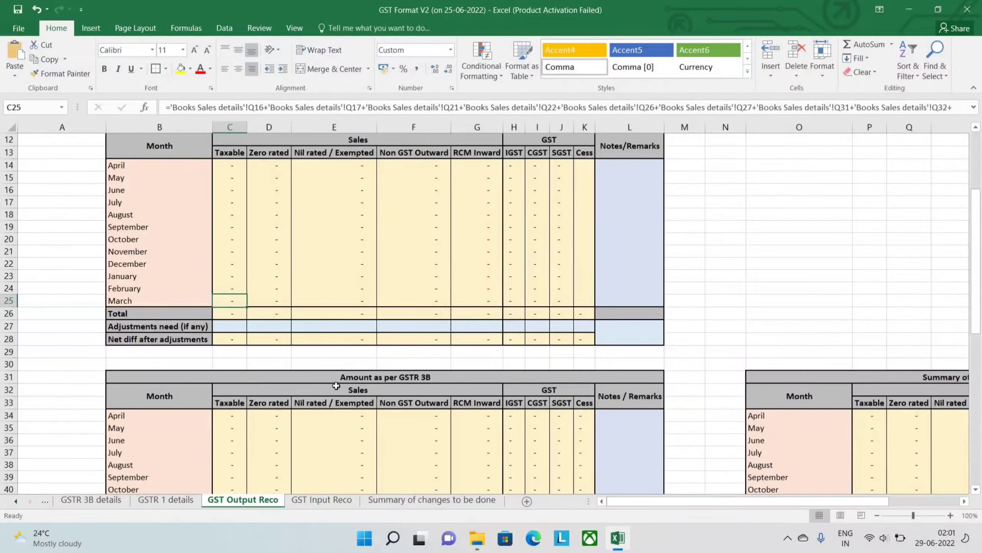
pyautogui.scroll(-10, 336, 385)
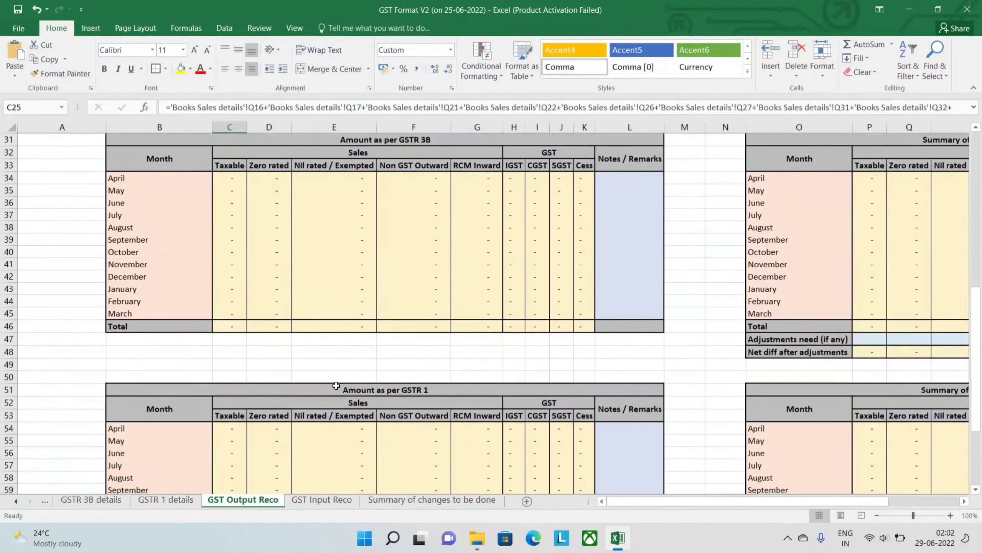
pyautogui.scroll(12, 336, 385)
pyautogui.scroll(1, 336, 385)
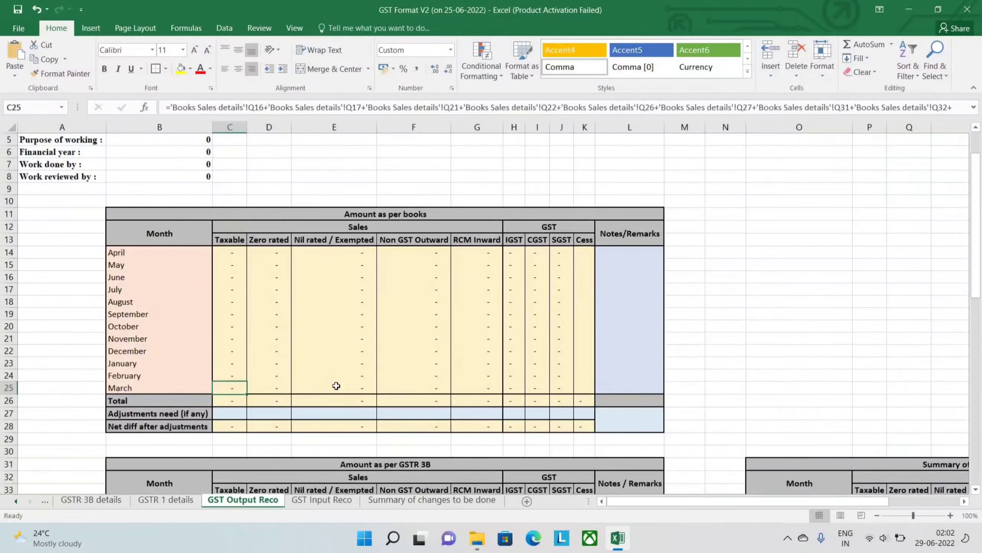
pyautogui.scroll(-5, 336, 385)
pyautogui.scroll(-6, 336, 386)
pyautogui.scroll(-1, 336, 385)
pyautogui.scroll(13, 373, 224)
pyautogui.scroll(-6, 374, 225)
pyautogui.scroll(1, 374, 225)
# - View the summaries of differences between books and GSTR 3B and between GSTR 3B and GSTR 1 on GST Output Reco
pyautogui.hscroll(4, 374, 225)
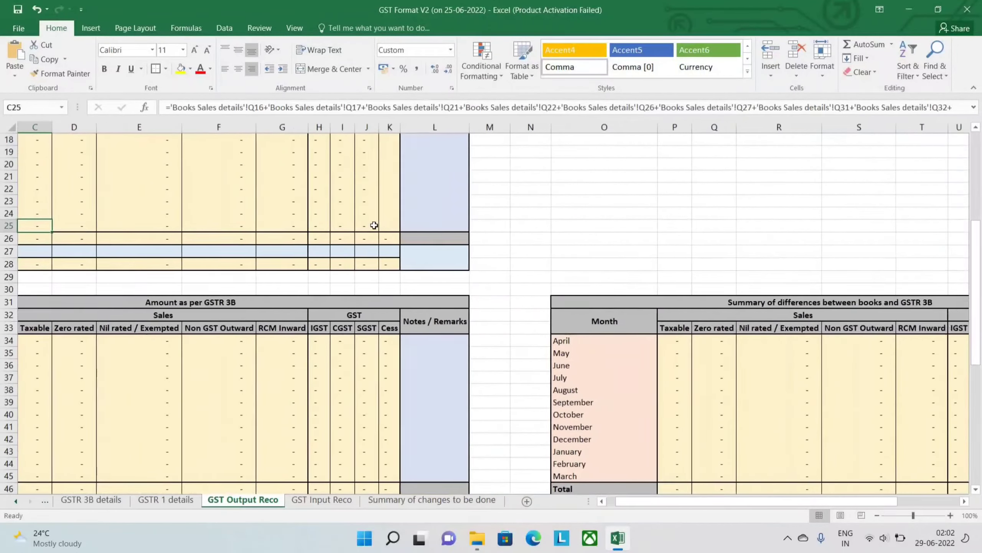
pyautogui.hscroll(1, 416, 228)
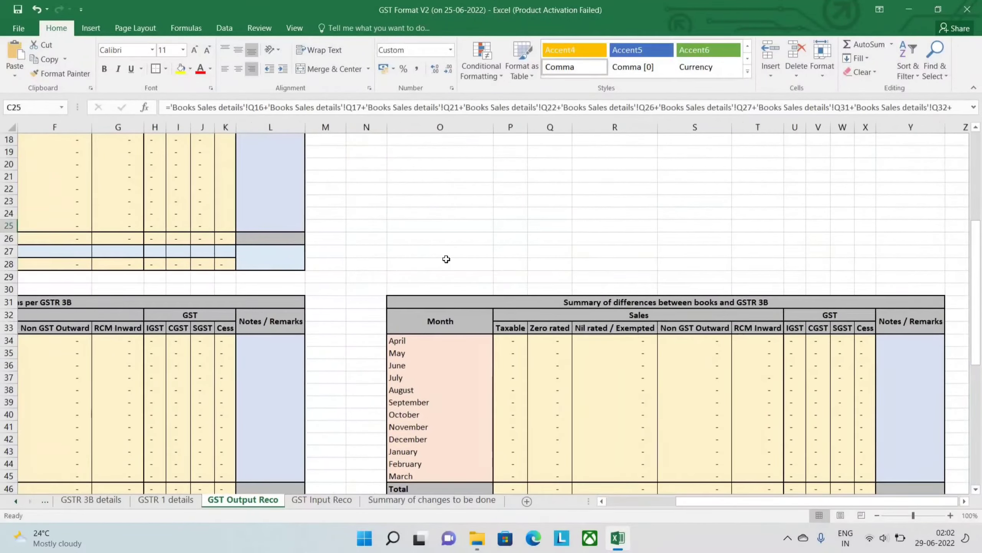
pyautogui.scroll(-6, 446, 259)
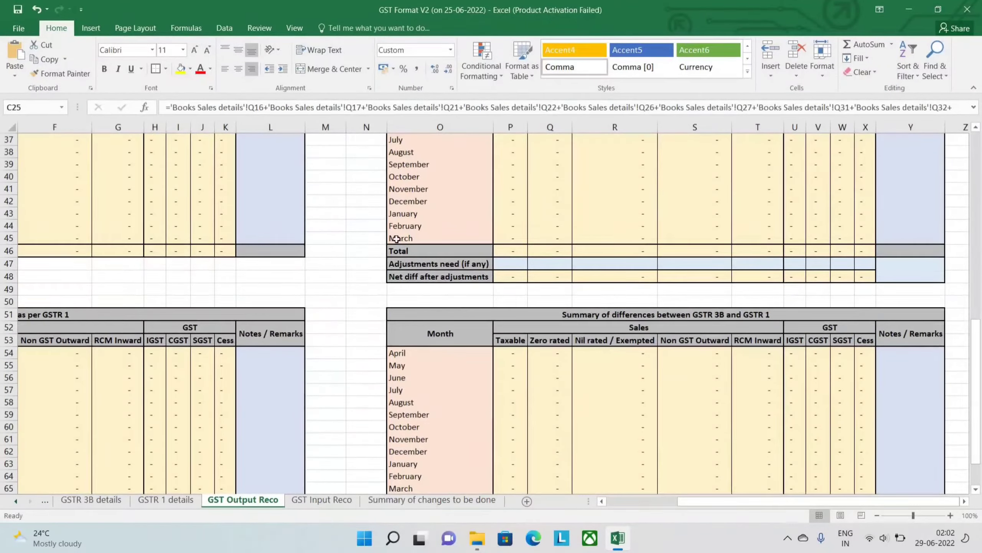
pyautogui.scroll(12, 396, 239)
pyautogui.hscroll(-3, 394, 241)
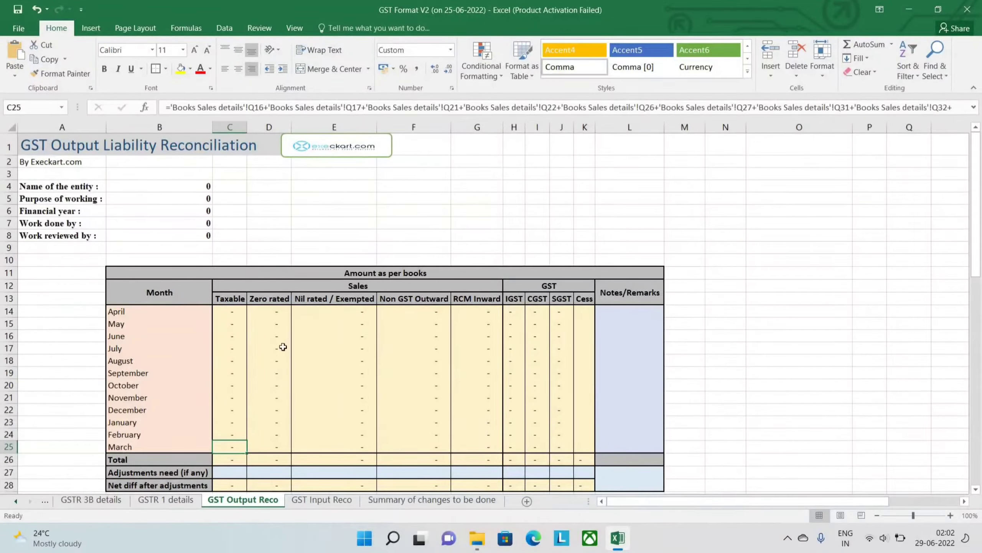
# - Trace the books and GSTR 3B tables to their summary of differences, and examine the Amount as per GSTR 1 table
pyautogui.scroll(-6, 433, 397)
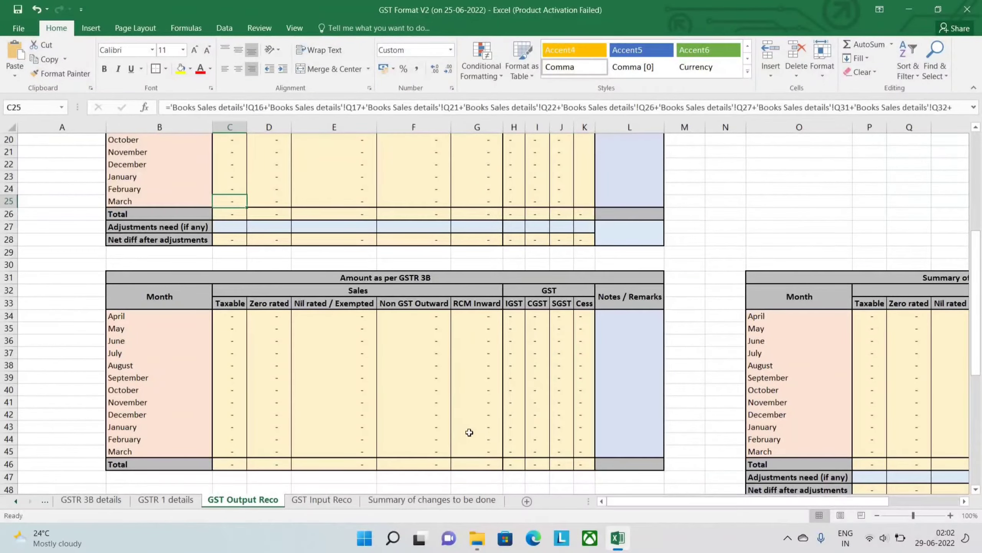
pyautogui.hscroll(6, 469, 432)
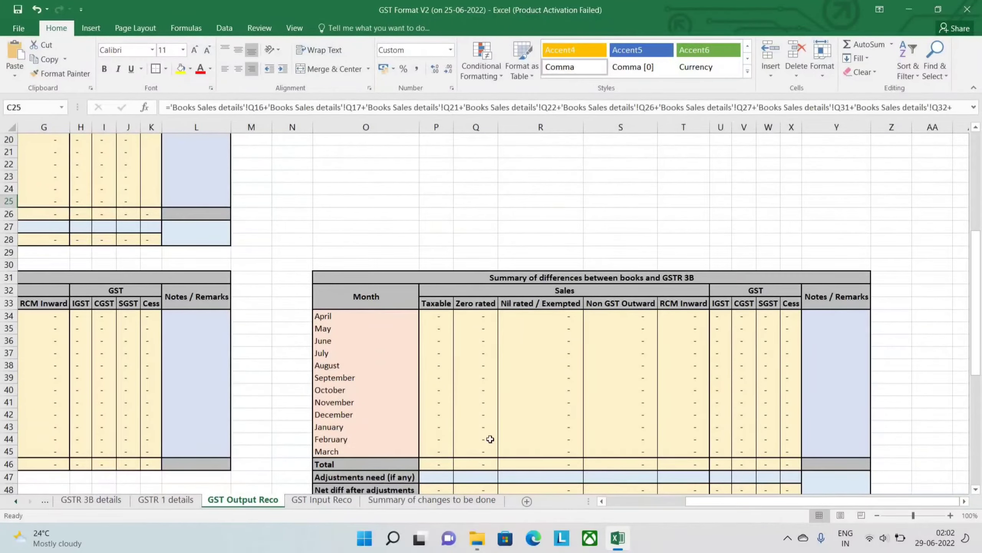
pyautogui.scroll(-5, 490, 439)
pyautogui.hscroll(-3, 136, 428)
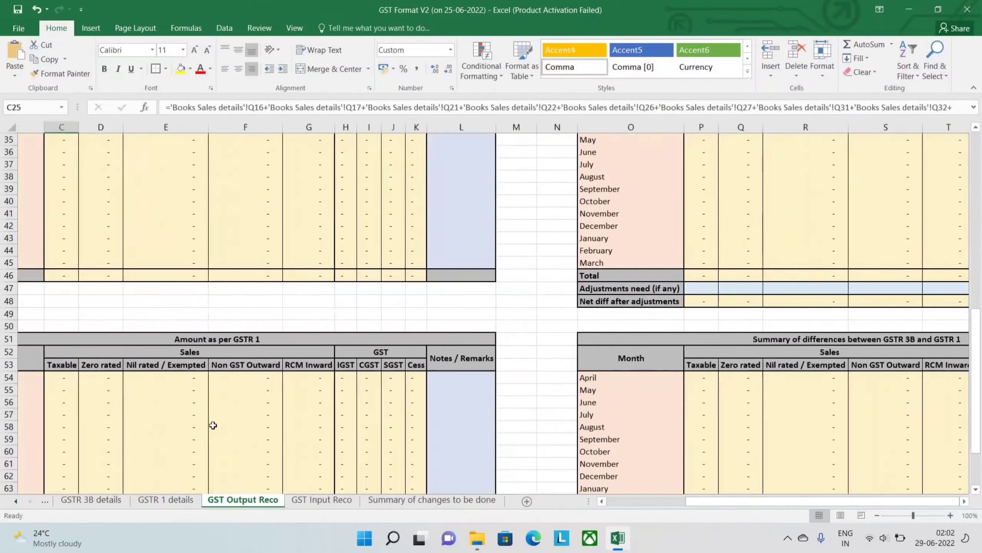
pyautogui.scroll(-3, 271, 348)
pyautogui.hscroll(-2, 322, 276)
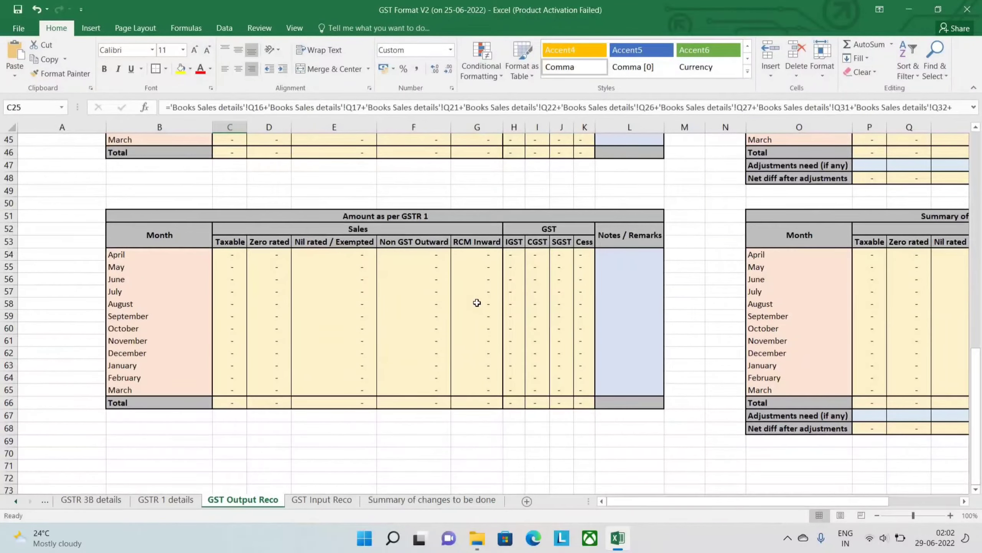
pyautogui.hscroll(2, 477, 303)
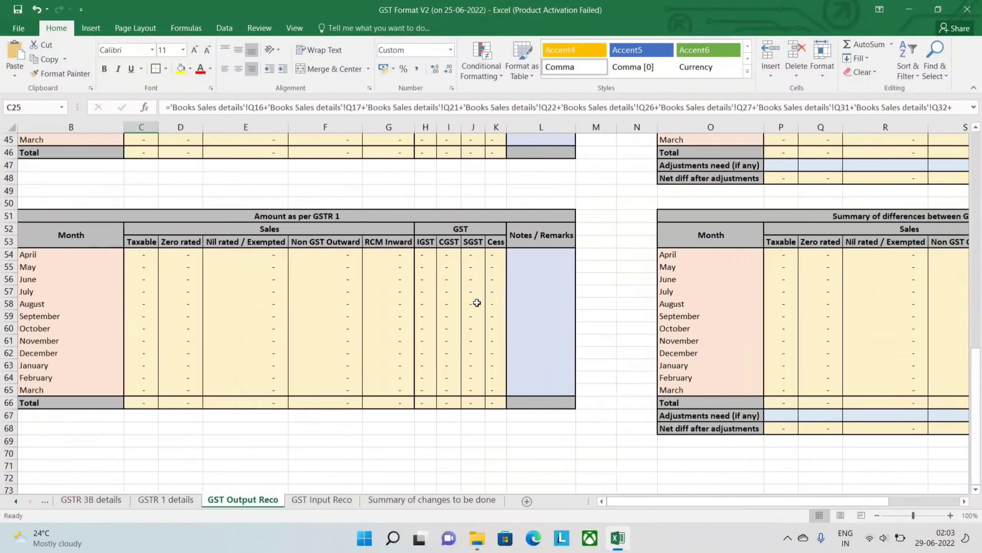
# - Compare the GSTR 3B and GSTR 1 amount tables with the Summary of differences between GSTR 3B and GSTR 1
pyautogui.scroll(5, 378, 393)
pyautogui.scroll(1, 280, 484)
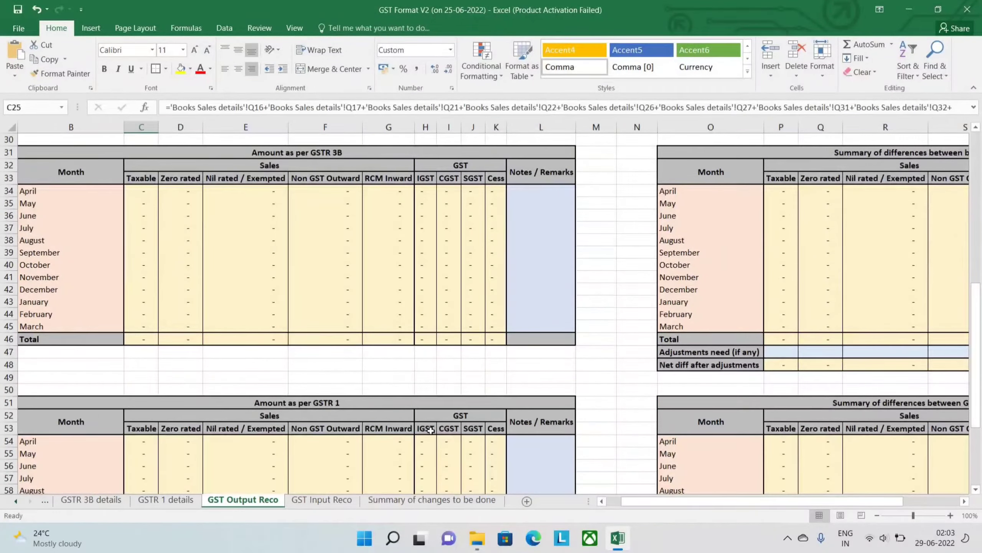
pyautogui.hscroll(3, 746, 441)
pyautogui.scroll(-2, 818, 425)
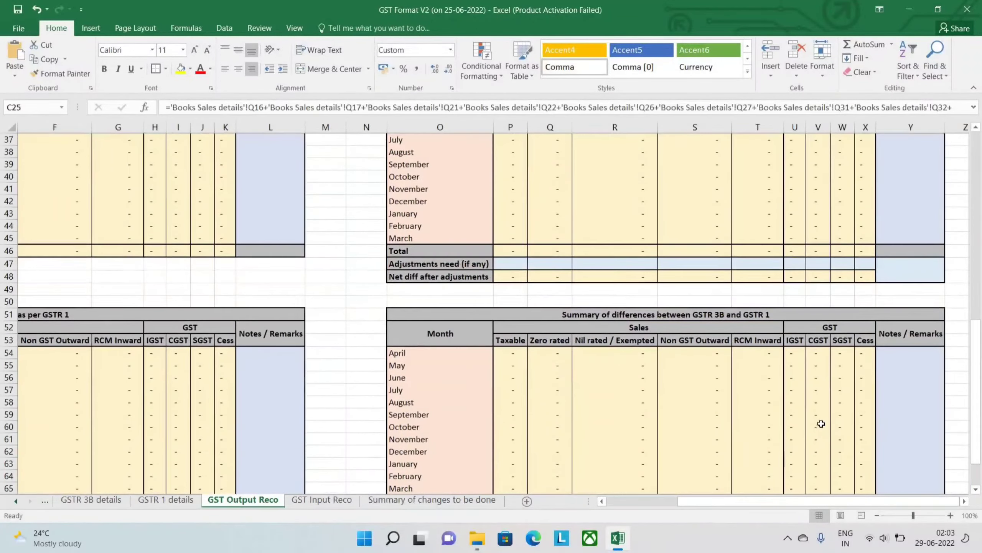
pyautogui.scroll(-1, 820, 424)
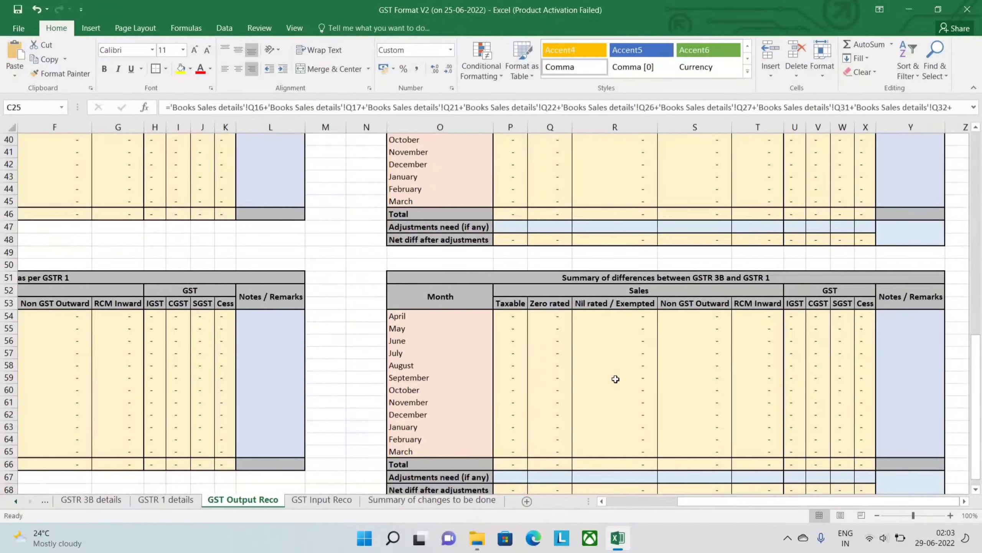
pyautogui.scroll(4, 616, 379)
pyautogui.hscroll(-3, 616, 378)
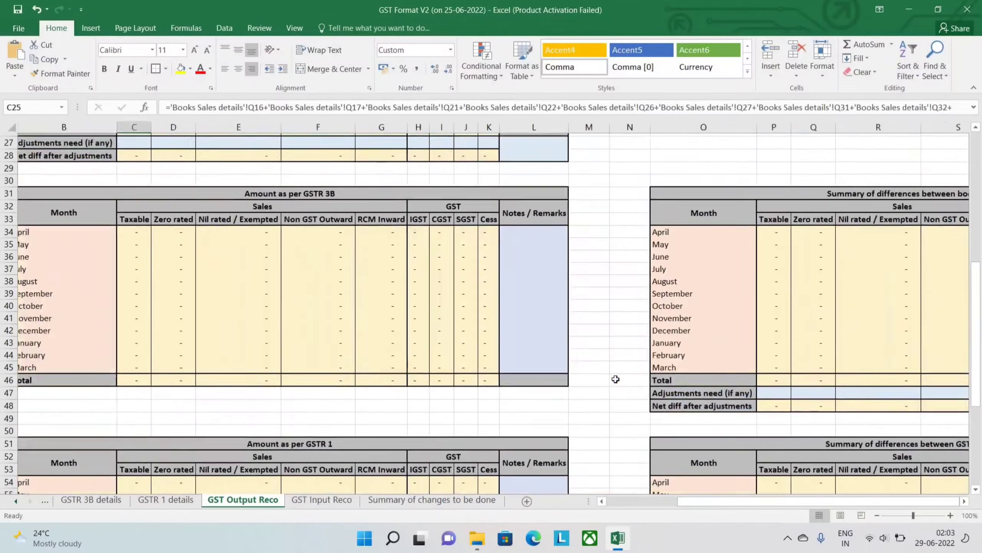
# - Review the Adjustments need and Net diff after adjustments rows alongside the amount tables and difference summaries on GST Output Reco
pyautogui.hscroll(2, 616, 379)
pyautogui.scroll(-1, 616, 378)
pyautogui.scroll(2, 416, 261)
pyautogui.hscroll(-3, 415, 261)
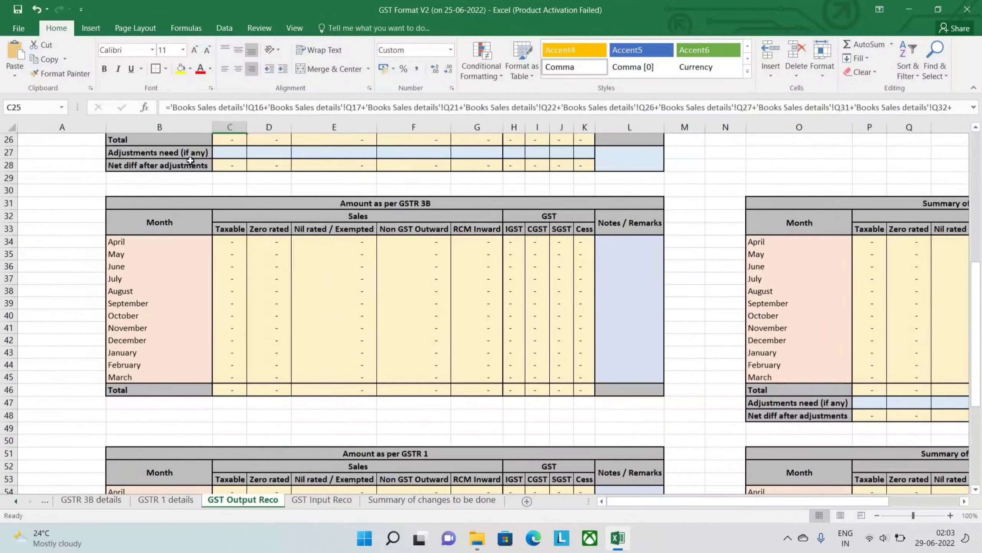
pyautogui.scroll(-4, 600, 269)
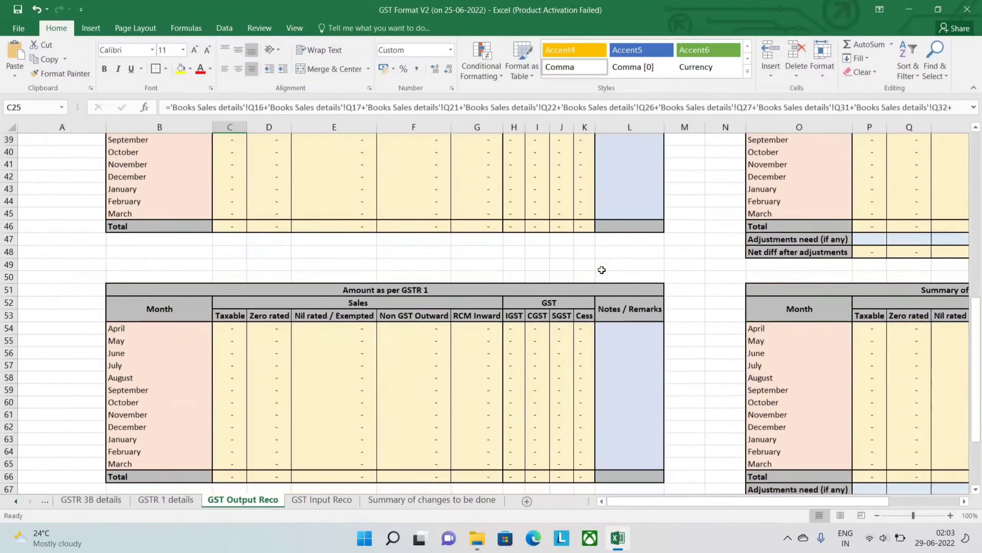
pyautogui.hscroll(2, 611, 263)
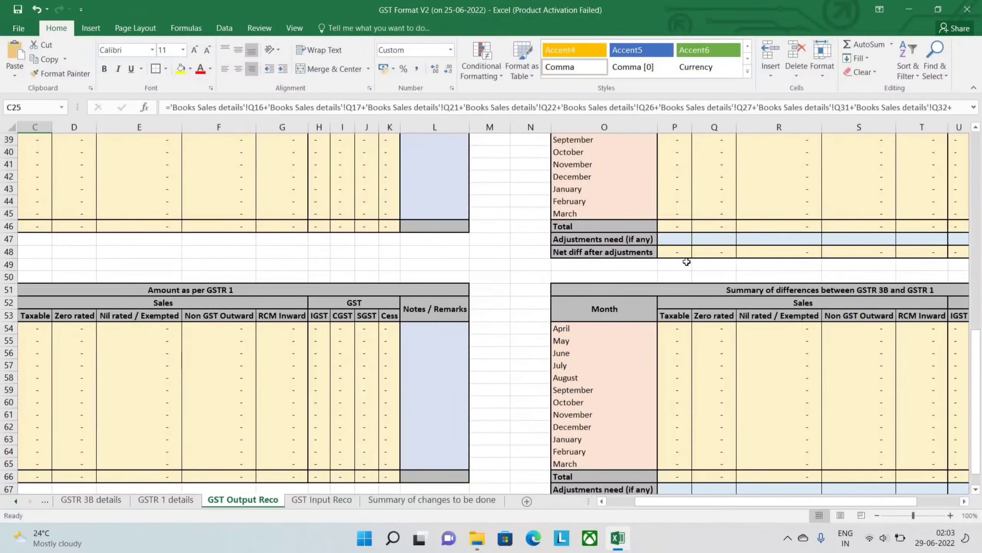
pyautogui.hscroll(3, 686, 262)
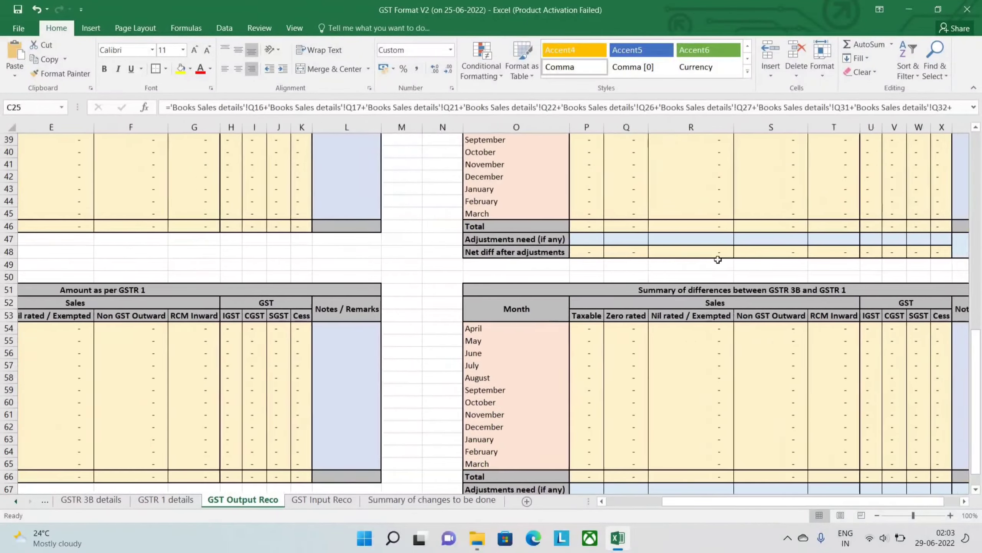
pyautogui.hscroll(-1, 731, 264)
pyautogui.scroll(3, 675, 264)
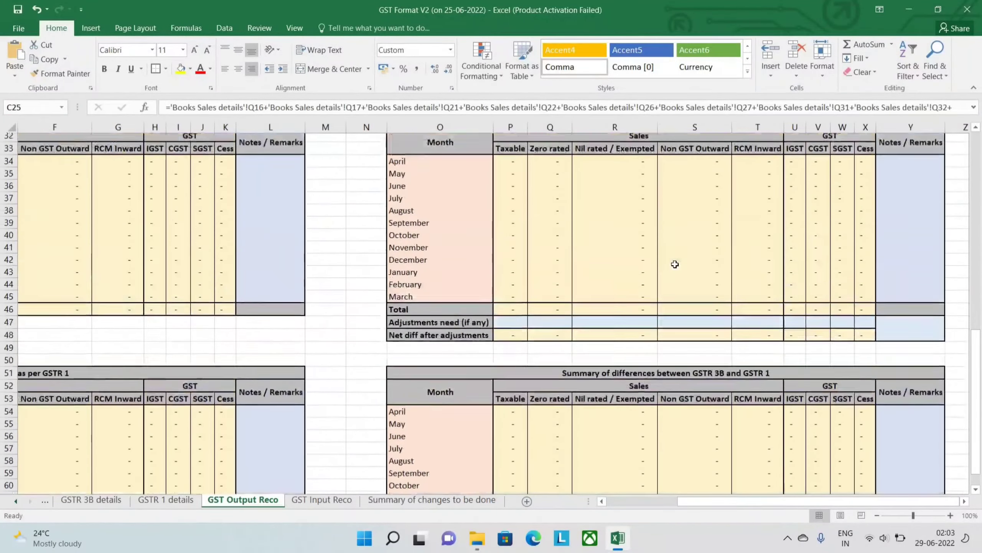
pyautogui.scroll(-4, 702, 330)
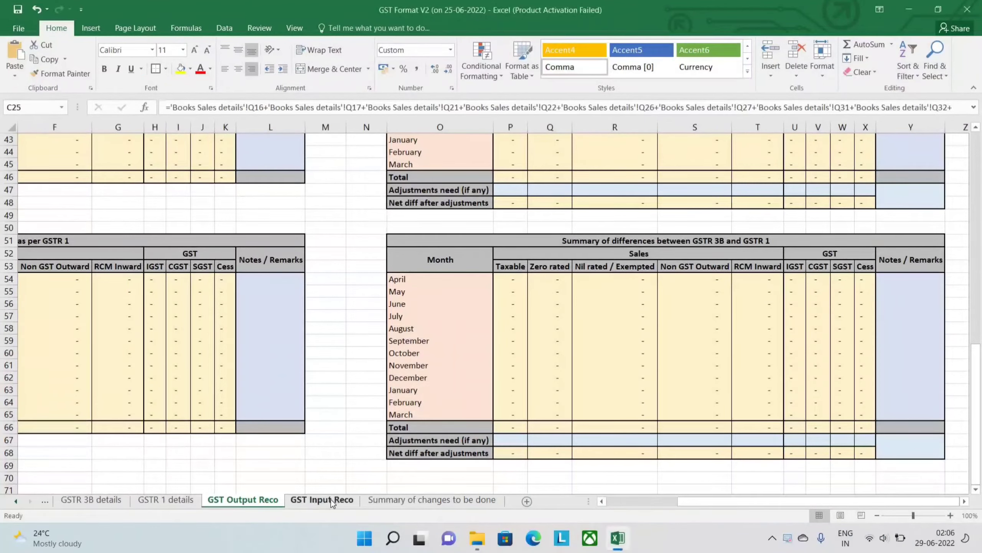
# - Open the GST Input Reco sheet and compare its books and GSTR 3B amount tables with the Summary of differences between books and GSTR 3B
pyautogui.click(331, 500)
pyautogui.scroll(8, 340, 405)
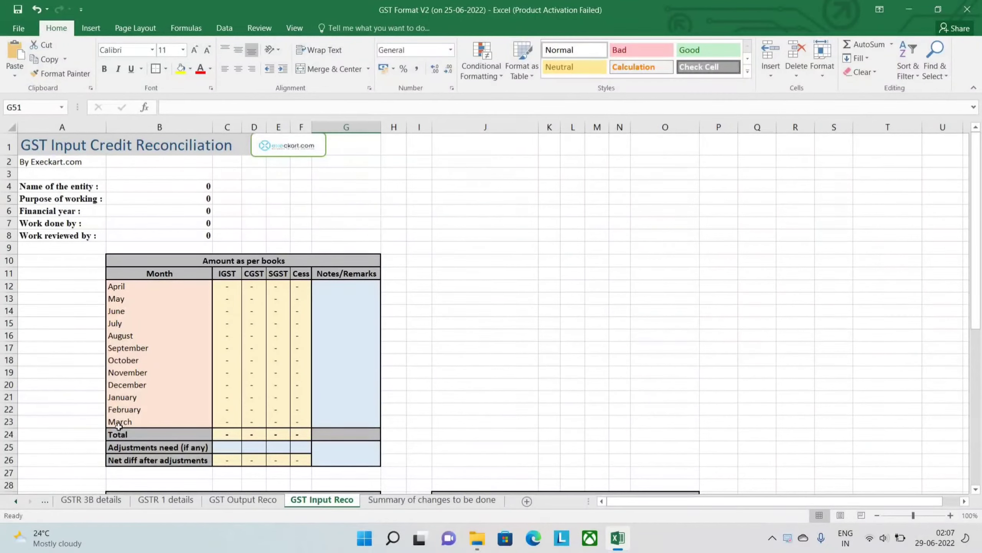
pyautogui.scroll(-6, 408, 249)
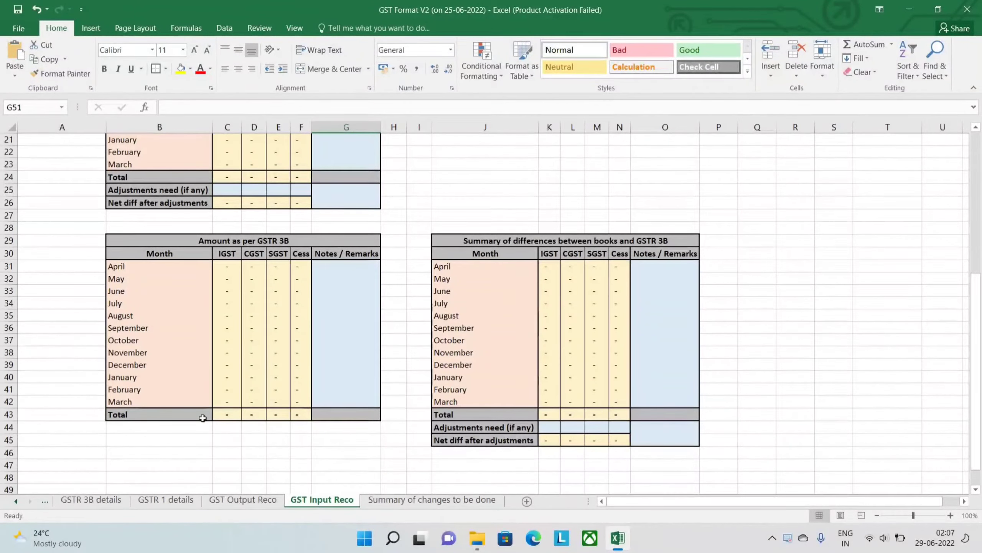
pyautogui.scroll(4, 227, 321)
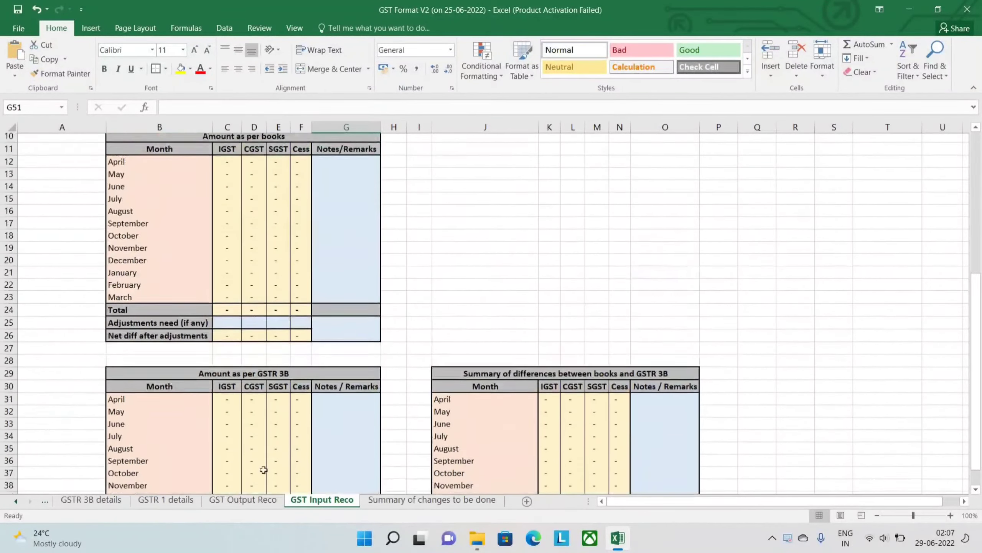
pyautogui.scroll(-4, 576, 437)
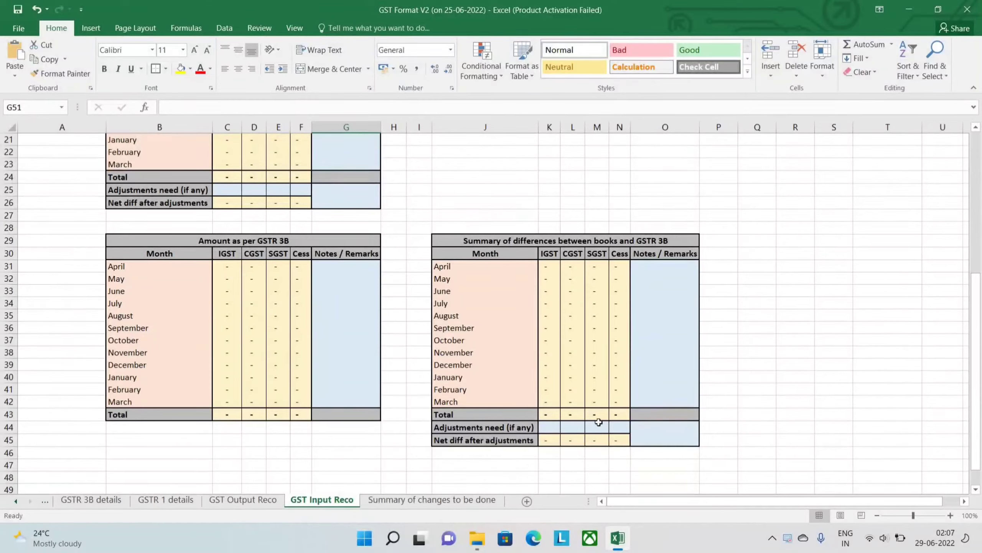
pyautogui.scroll(-1, 598, 422)
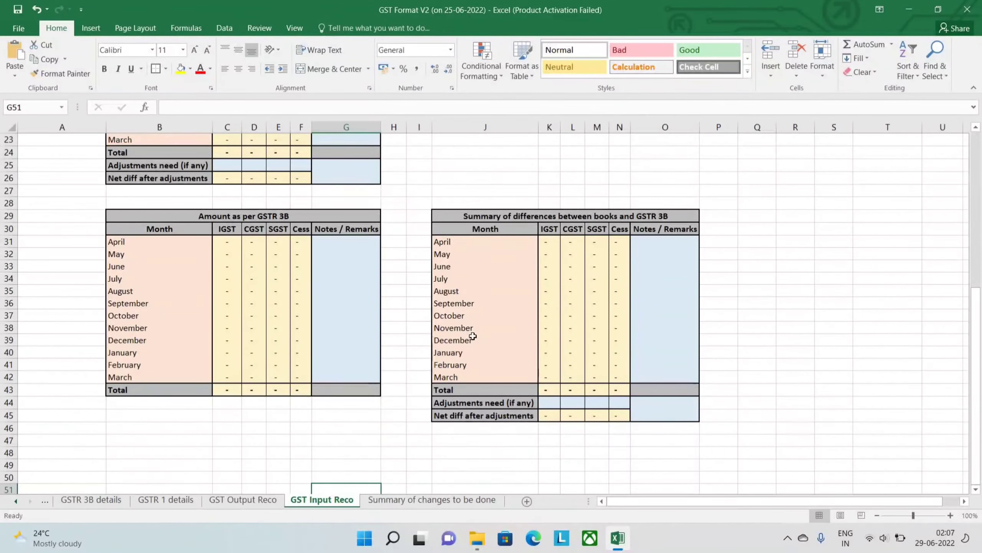
pyautogui.scroll(4, 474, 228)
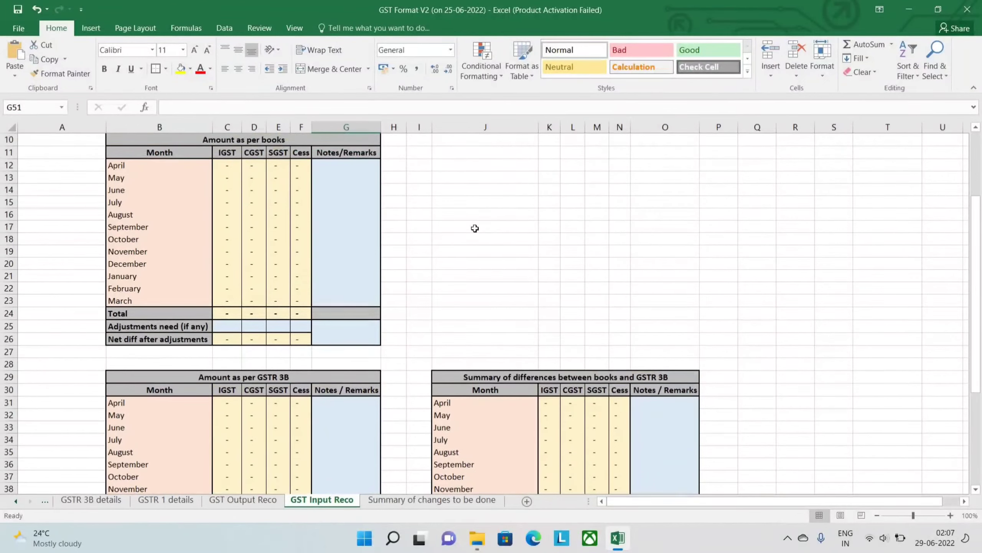
pyautogui.scroll(3, 473, 252)
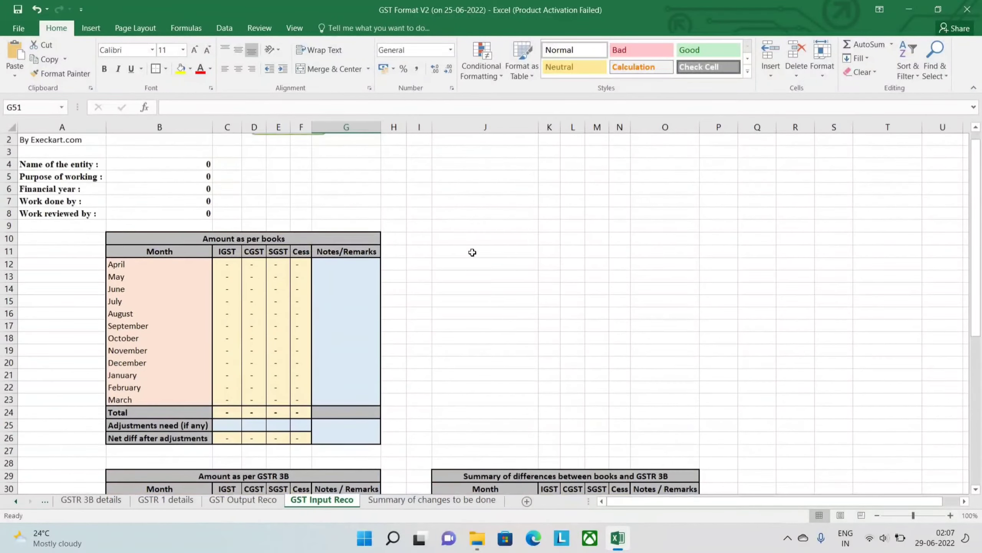
pyautogui.scroll(1, 472, 252)
pyautogui.scroll(-5, 439, 408)
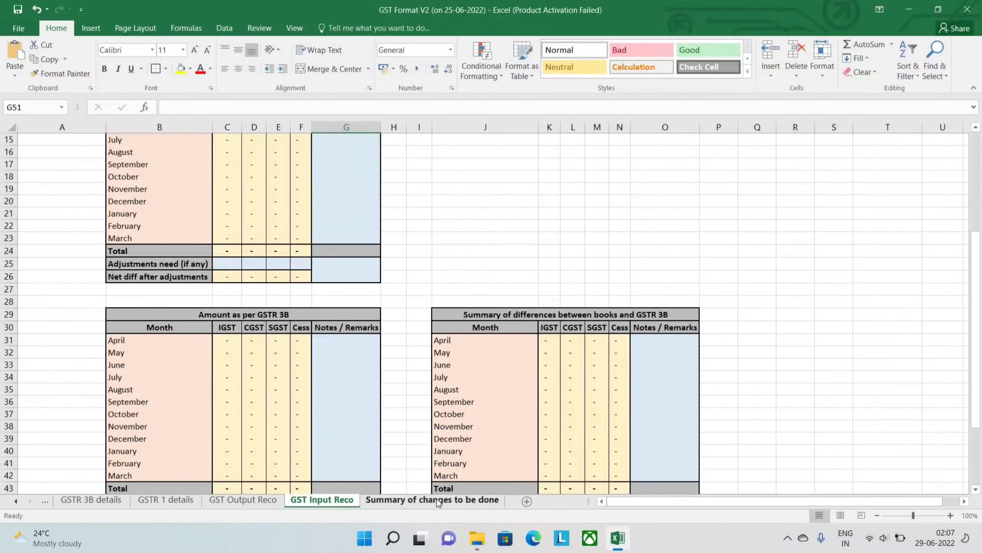
# - Open the Summary of changes to be done sheet and select the Refer sheet cell for Sl No 1
pyautogui.click(437, 499)
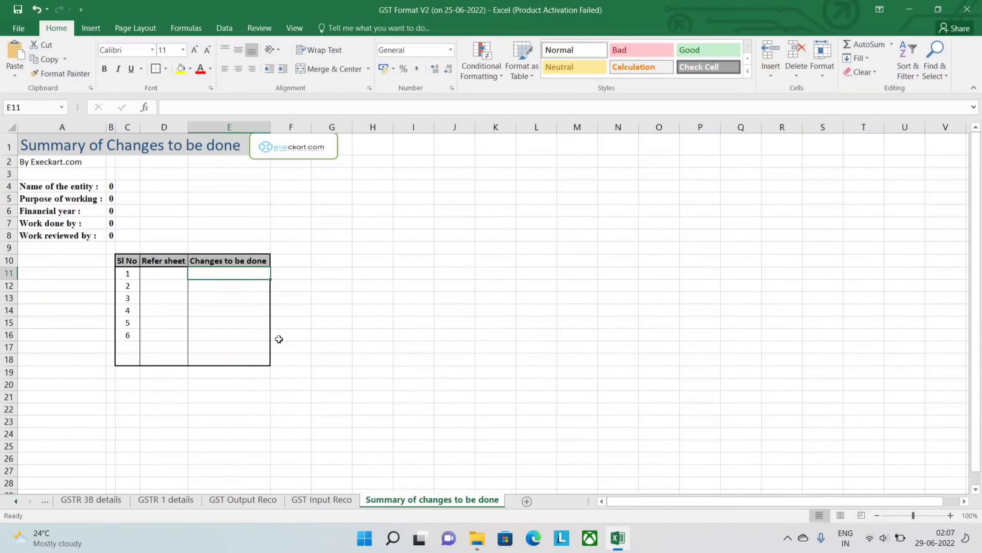
pyautogui.click(160, 275)
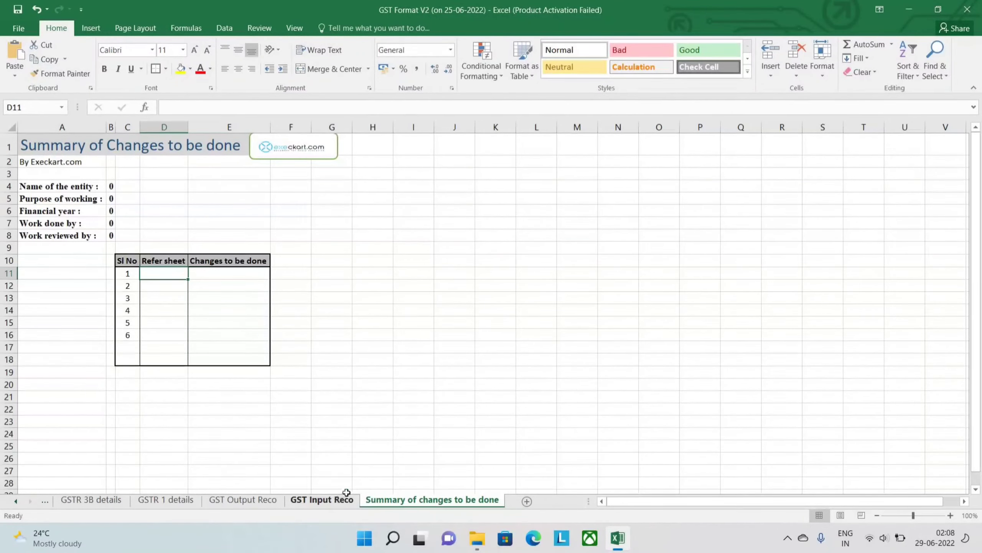
# - Go back through the reconciliation, GSTR 1 details and GSTR 3B details sheets, and open the Help sheet
pyautogui.hotkey('ctrl', 'pageup')
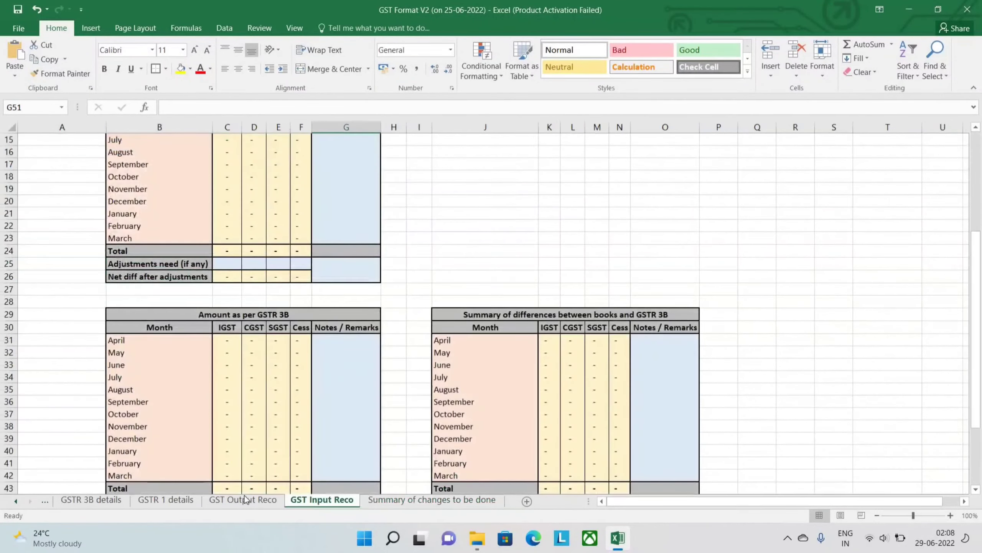
pyautogui.hotkey('ctrl', 'pageup')
pyautogui.hotkey('ctrl', 'pageup')
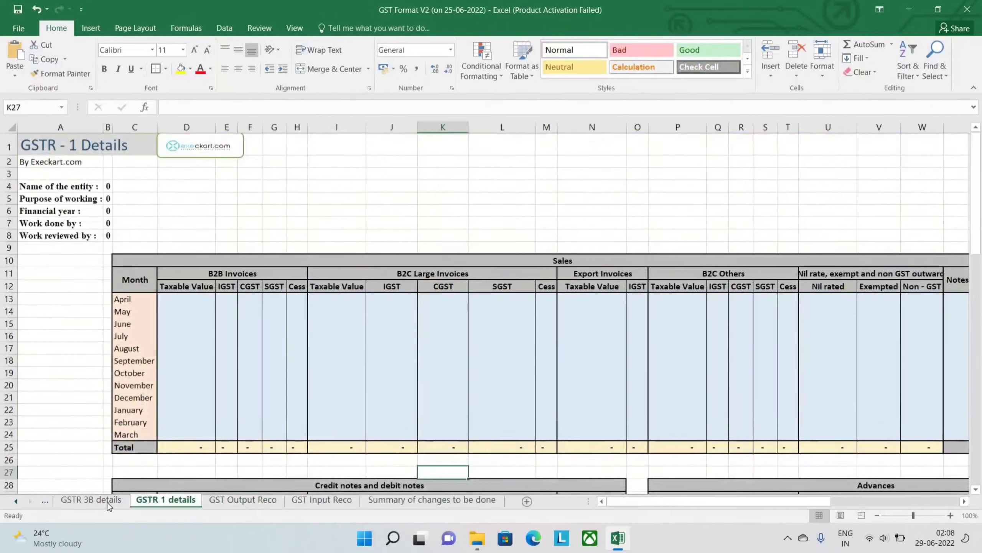
pyautogui.hotkey('ctrl', 'pageup')
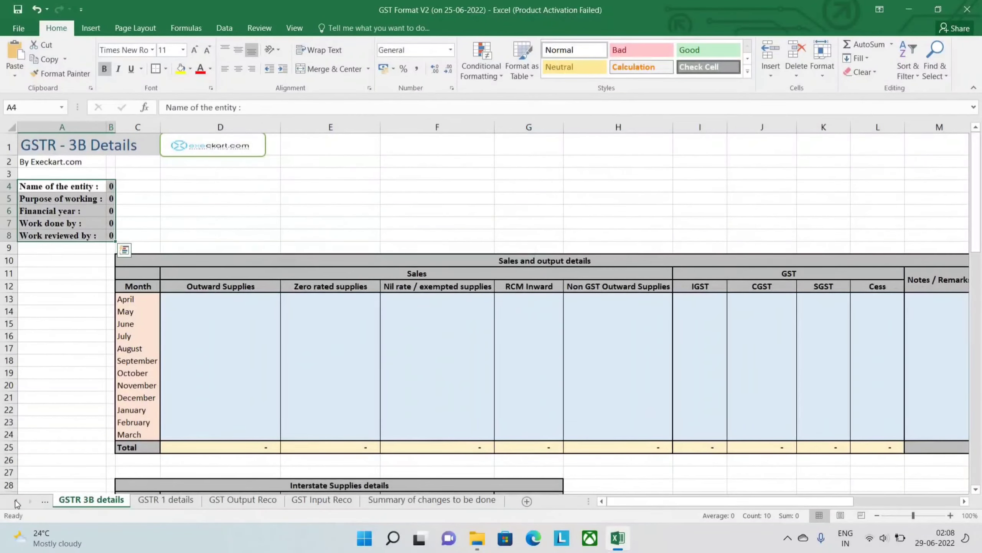
pyautogui.click(15, 501)
pyautogui.click(15, 502)
pyautogui.click(15, 502)
pyautogui.click(16, 502)
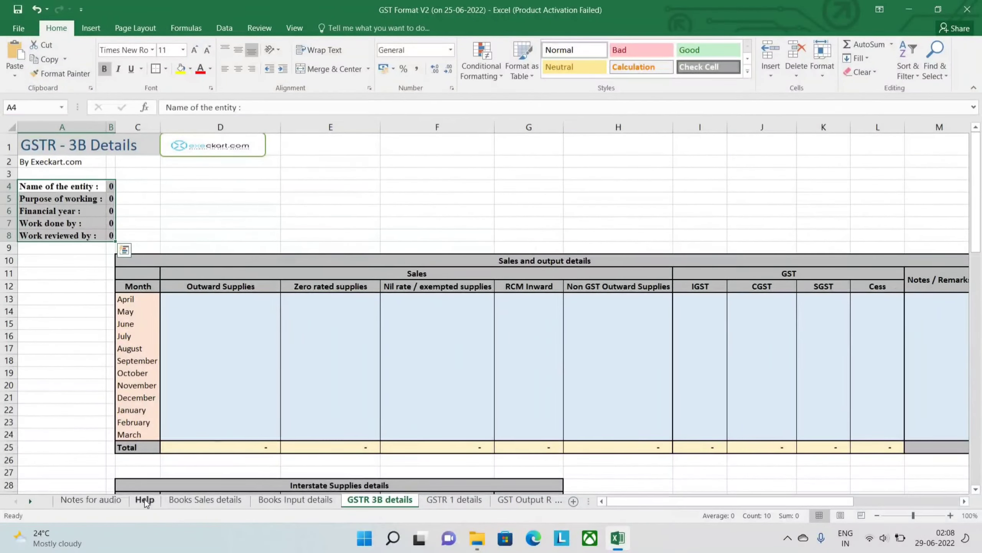
pyautogui.click(145, 500)
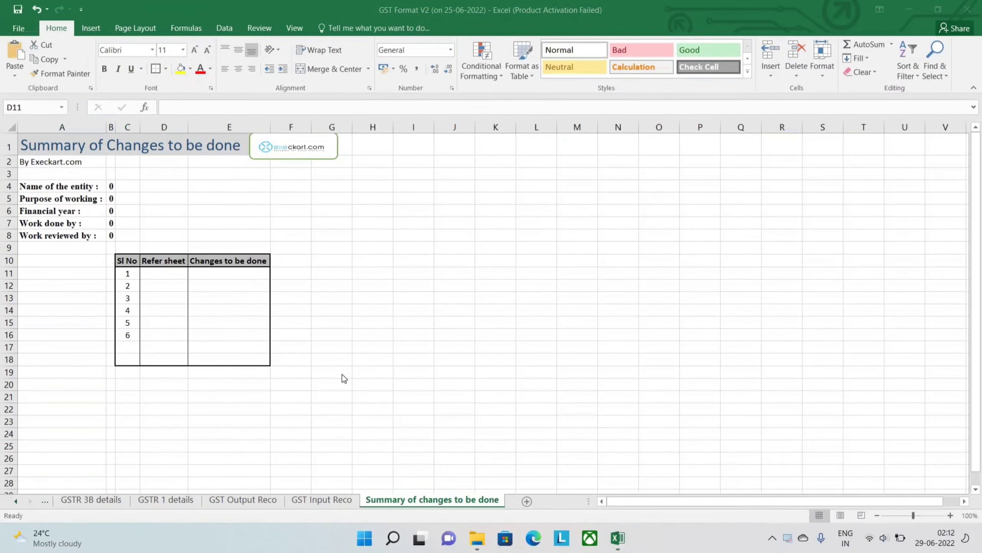